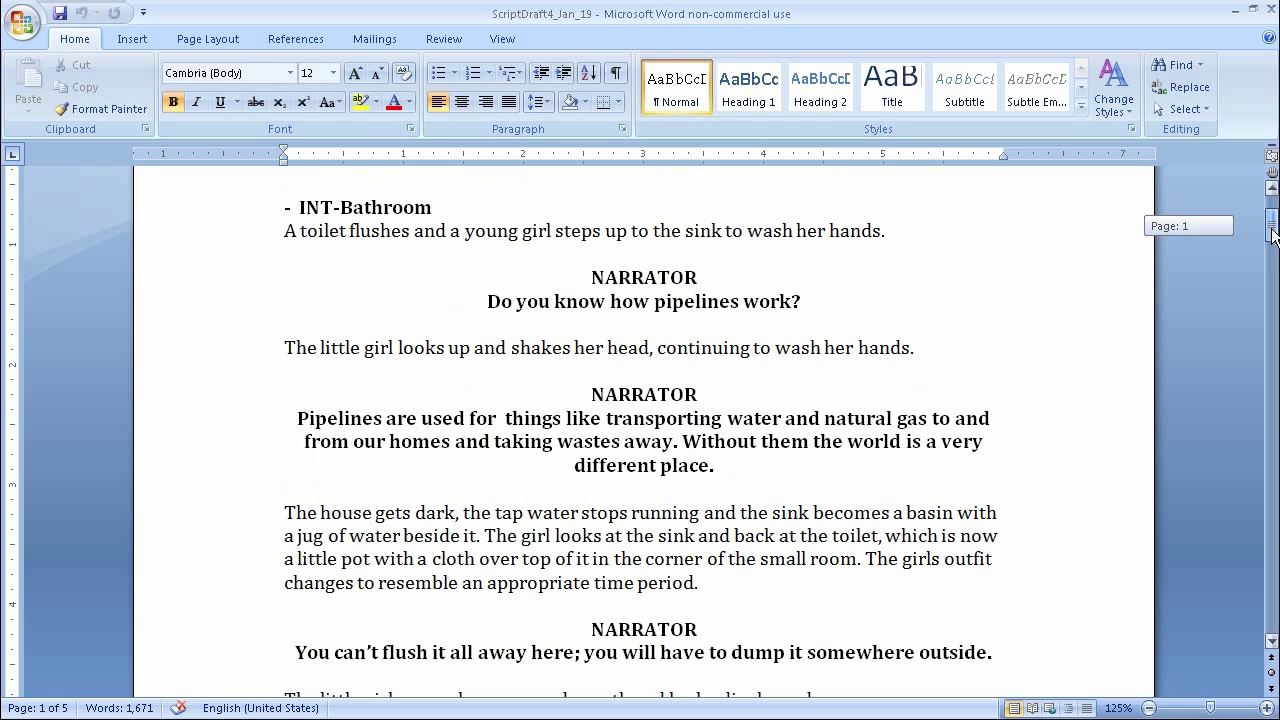
# Step: Read the script's opening INT-Bathroom scene, from the girl washing her hands to the ancient Greek city
pyautogui.moveTo(1273, 235); pyautogui.dragTo(1274, 242)
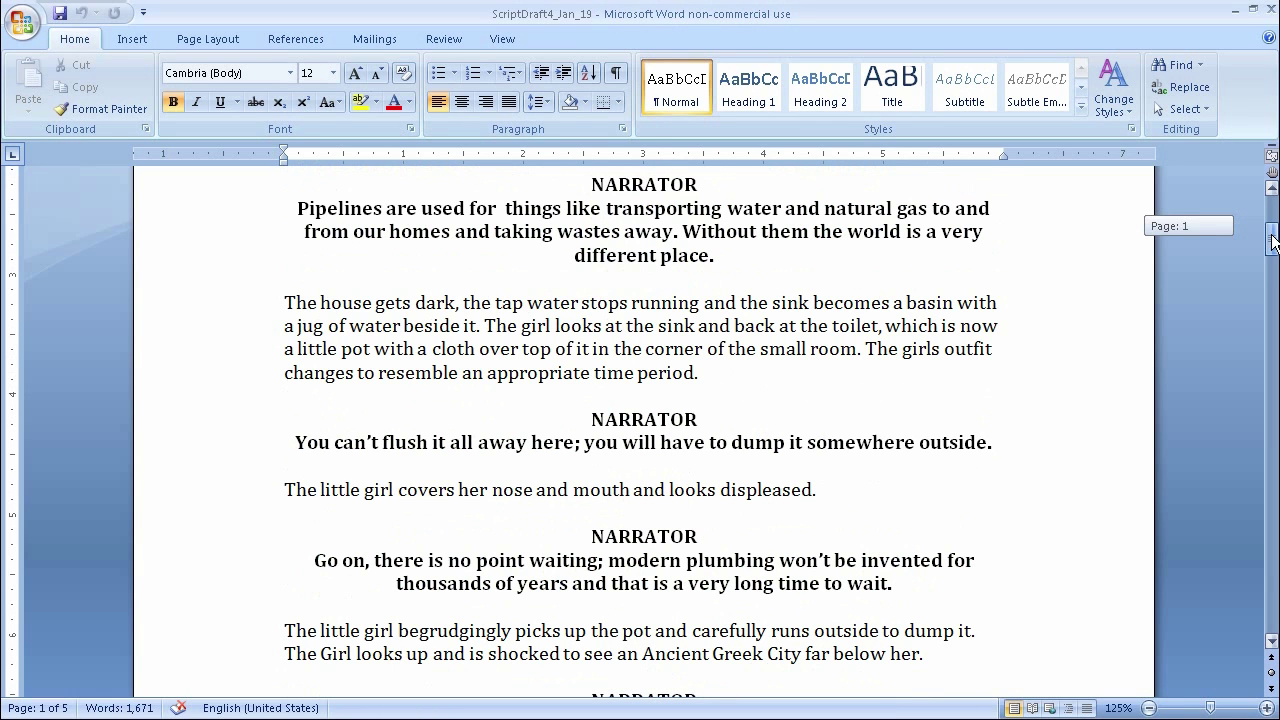
pyautogui.moveTo(1274, 242); pyautogui.dragTo(1275, 237)
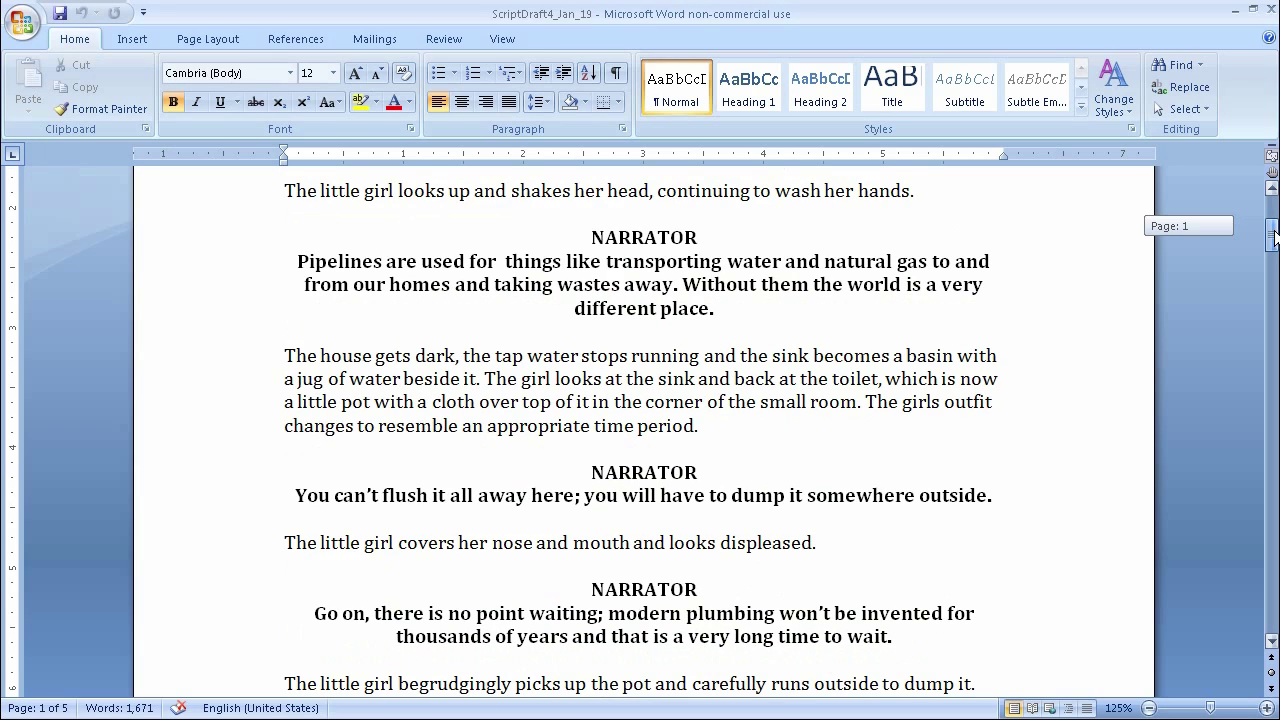
pyautogui.moveTo(1275, 235)
pyautogui.mouseDown()
pyautogui.moveTo(1276, 294)
pyautogui.moveTo(1276, 251)
pyautogui.mouseUp()
pyautogui.scroll(2, 1276, 292)
pyautogui.scroll(1, 1276, 292)
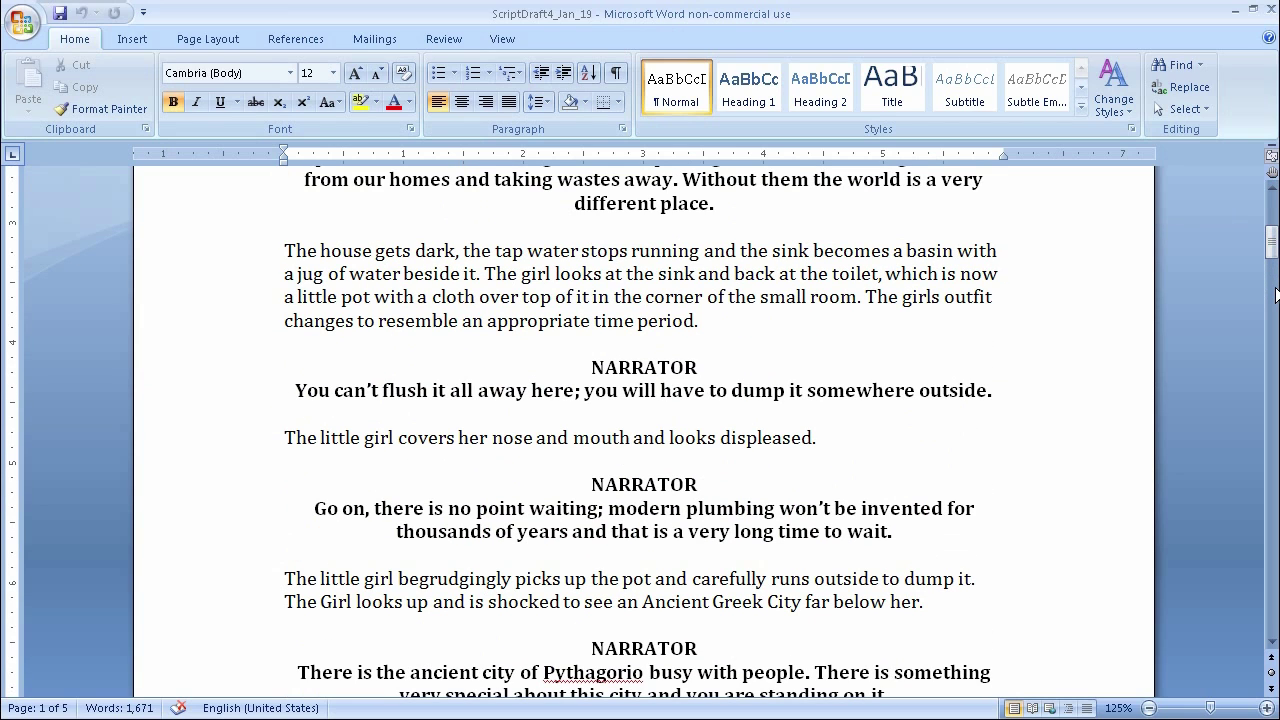
pyautogui.moveTo(1272, 234); pyautogui.dragTo(1274, 225)
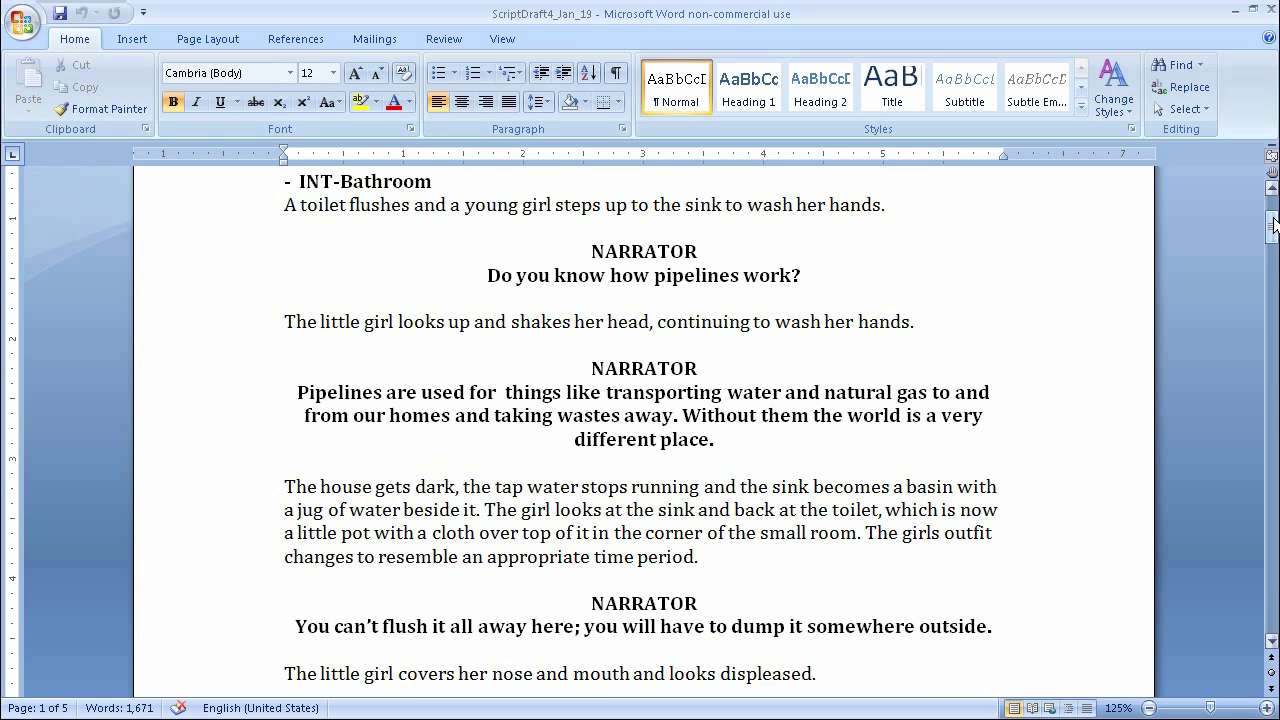
pyautogui.moveTo(1274, 225); pyautogui.dragTo(1274, 225)
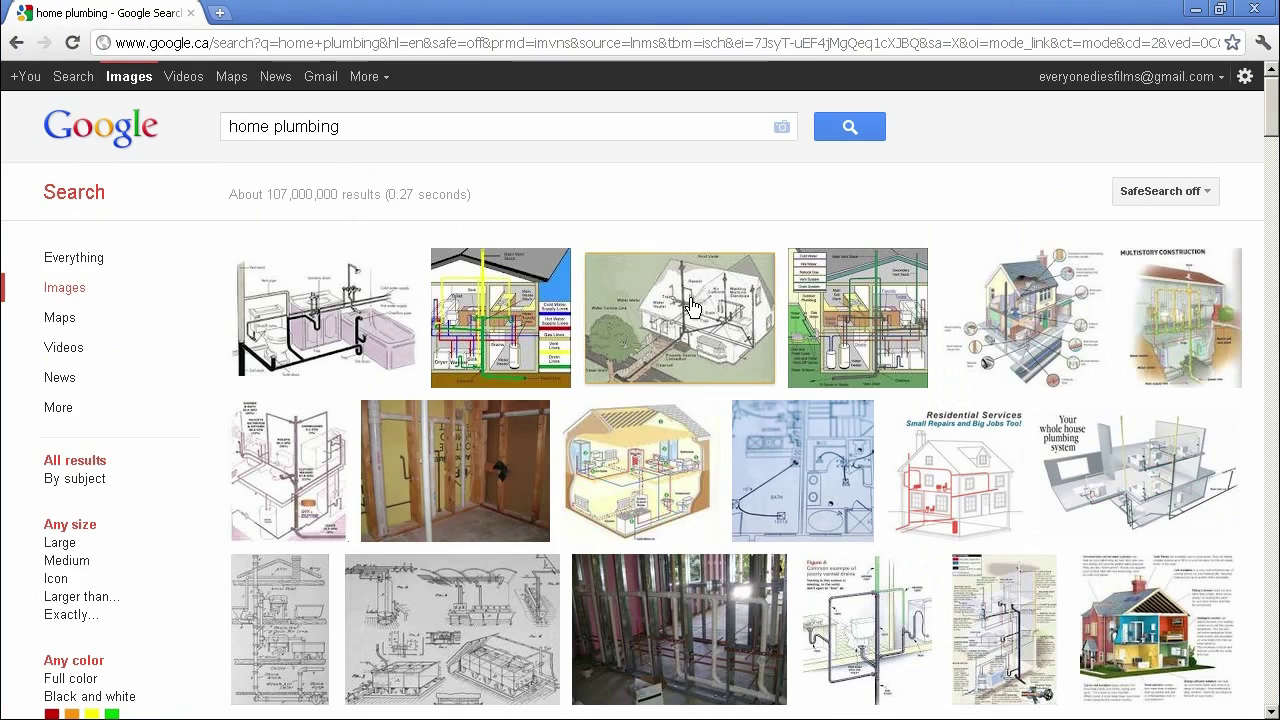
# Step: Switch to the browser's home plumbing image results and examine the cutaway house, home plumbing system and bathroom plumbing diagrams
pyautogui.moveTo(712, 330)
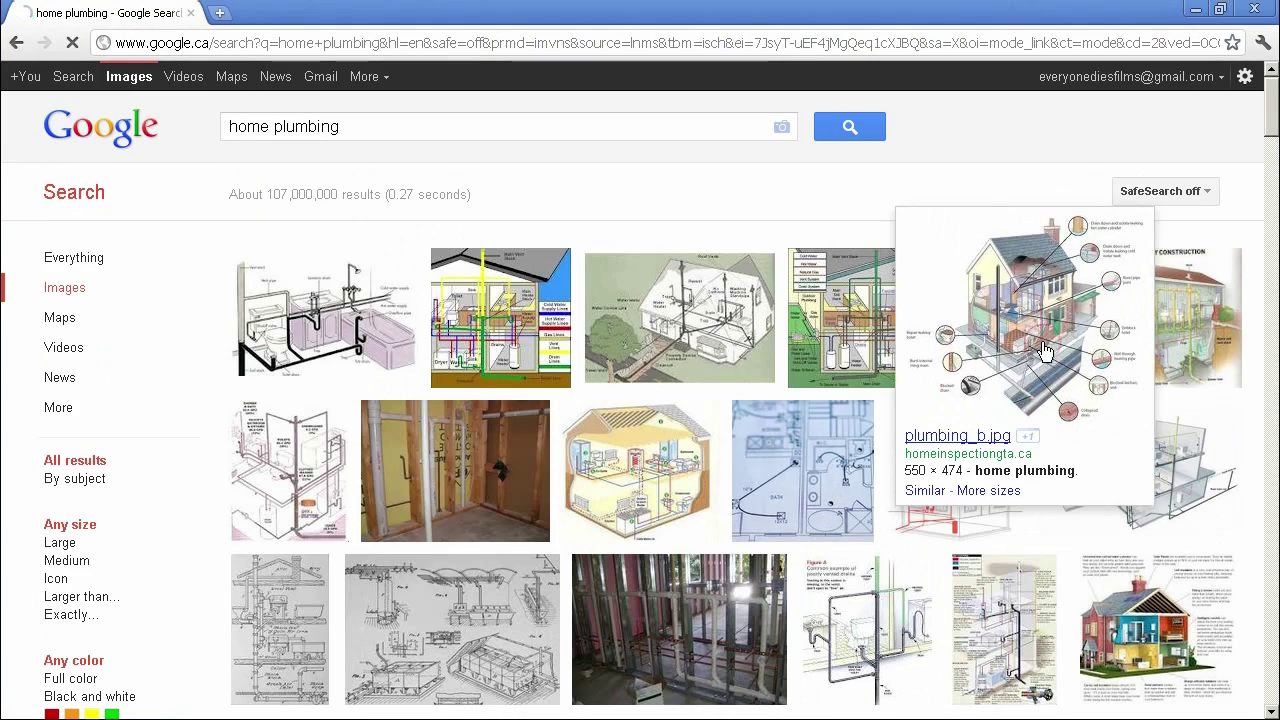
pyautogui.click(1060, 300)
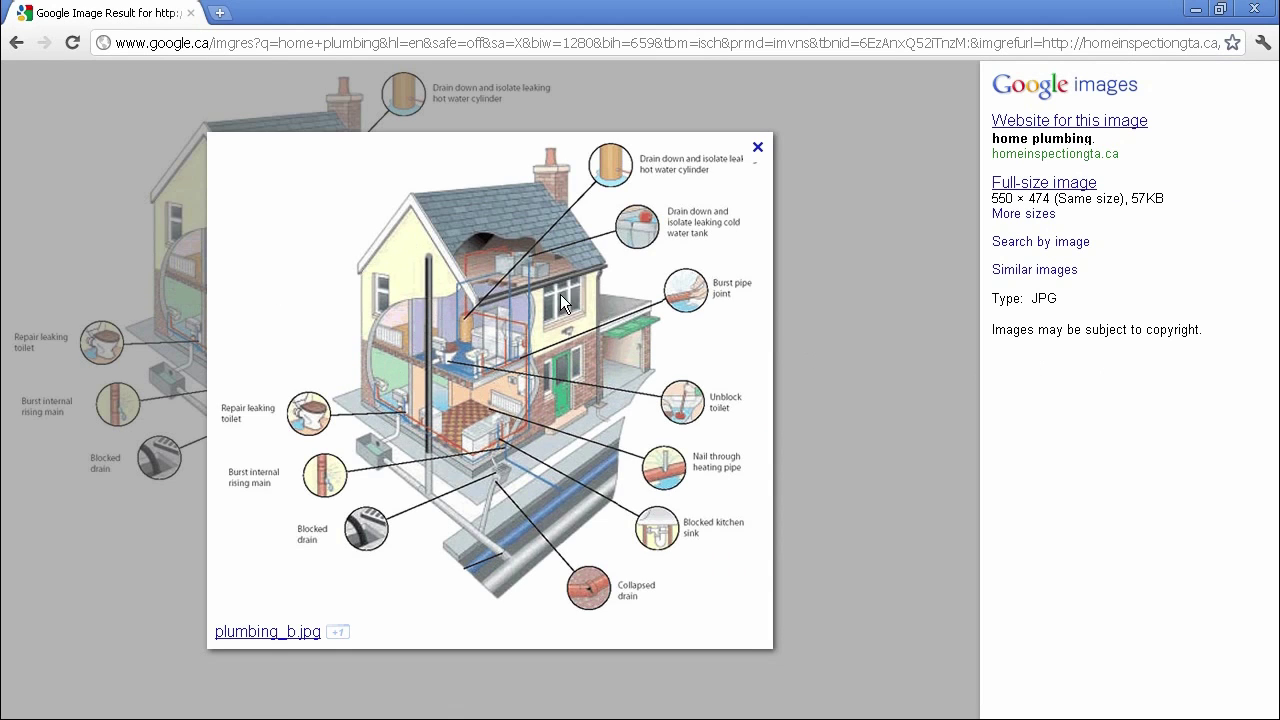
pyautogui.click(17, 46)
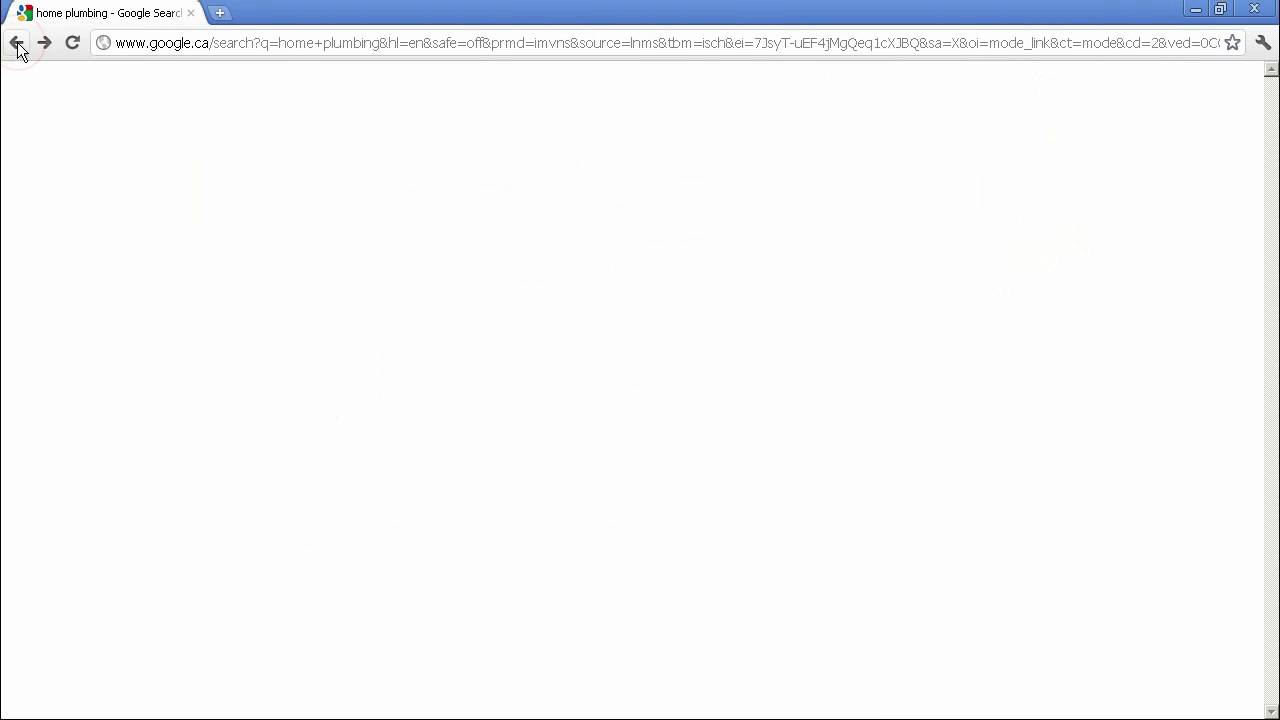
pyautogui.click(518, 350)
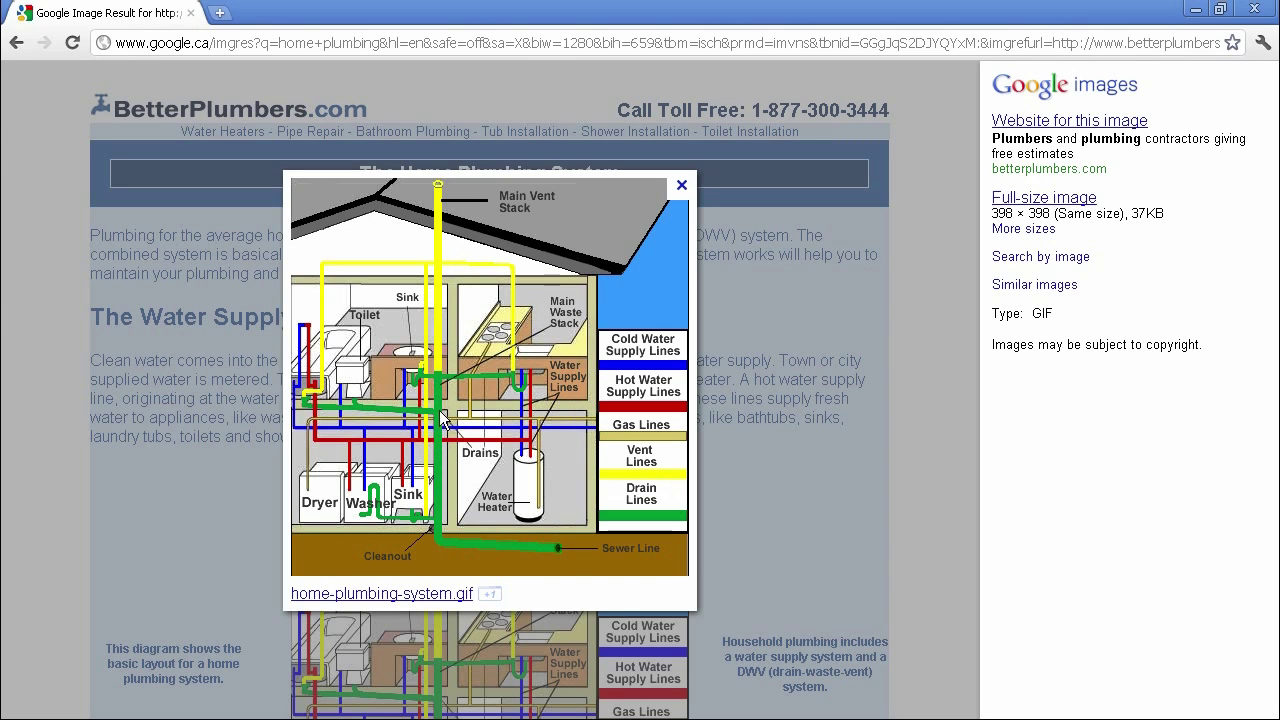
pyautogui.click(15, 44)
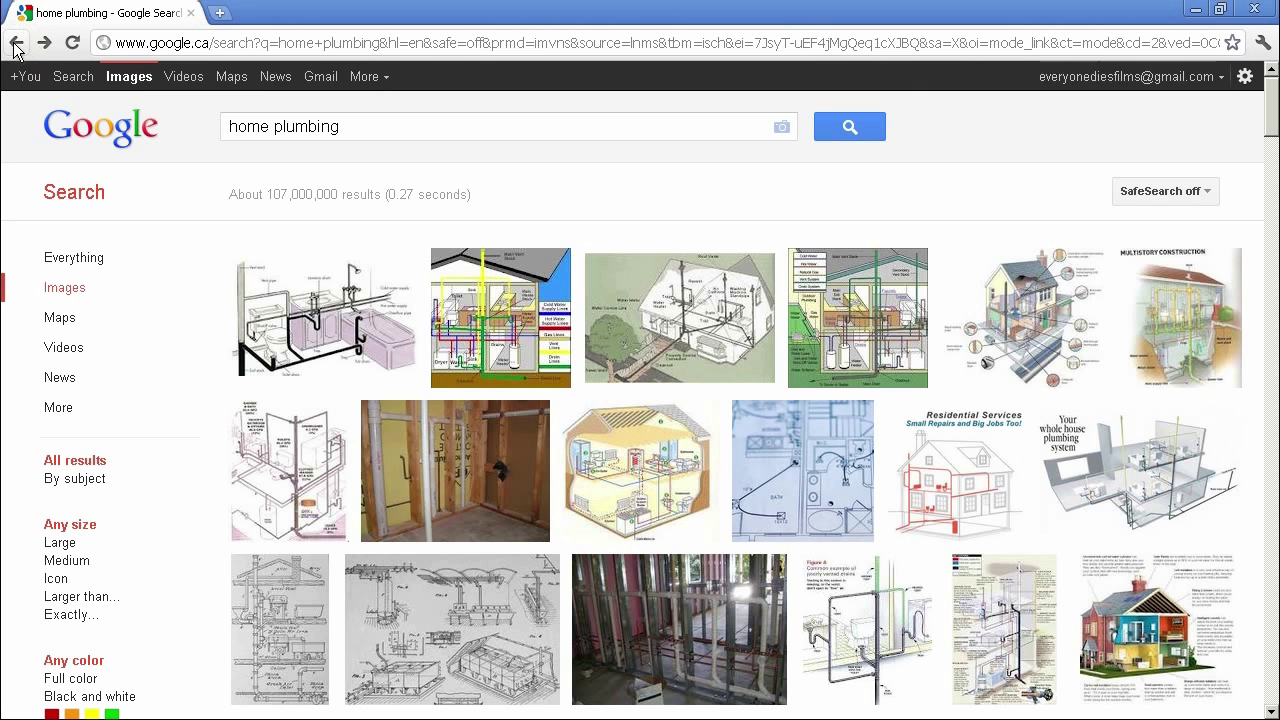
pyautogui.click(404, 348)
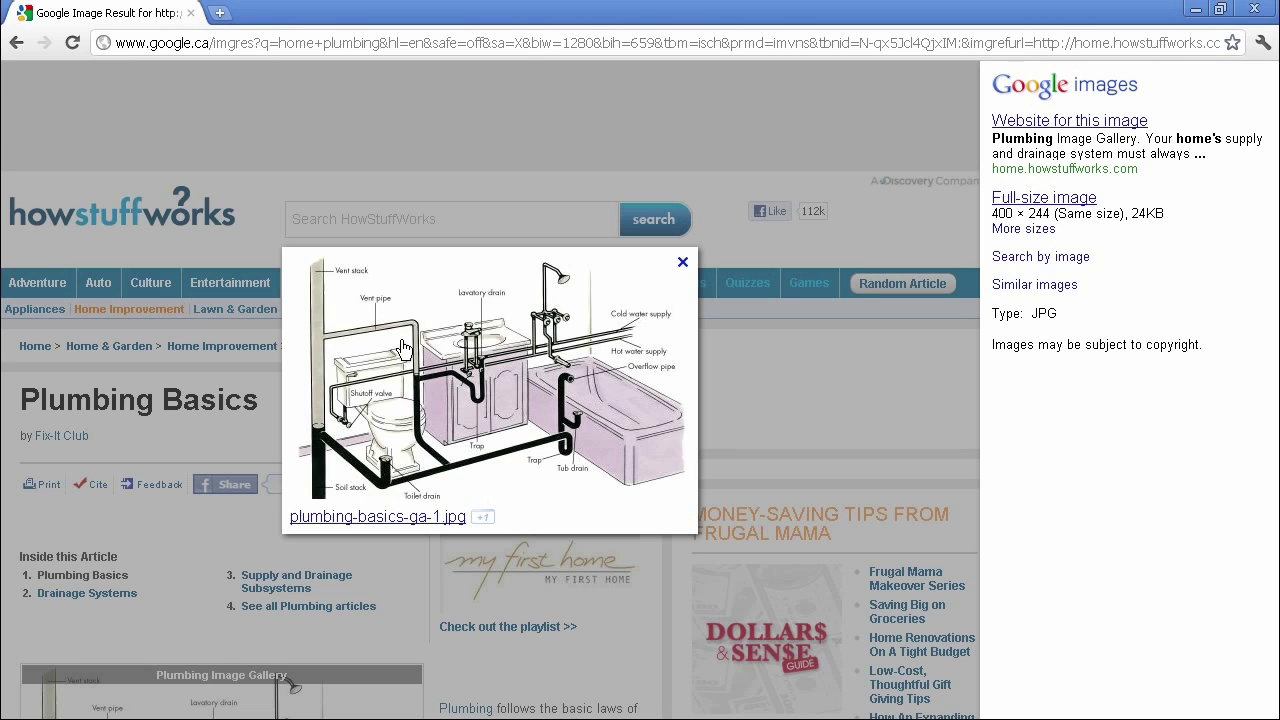
pyautogui.click(17, 47)
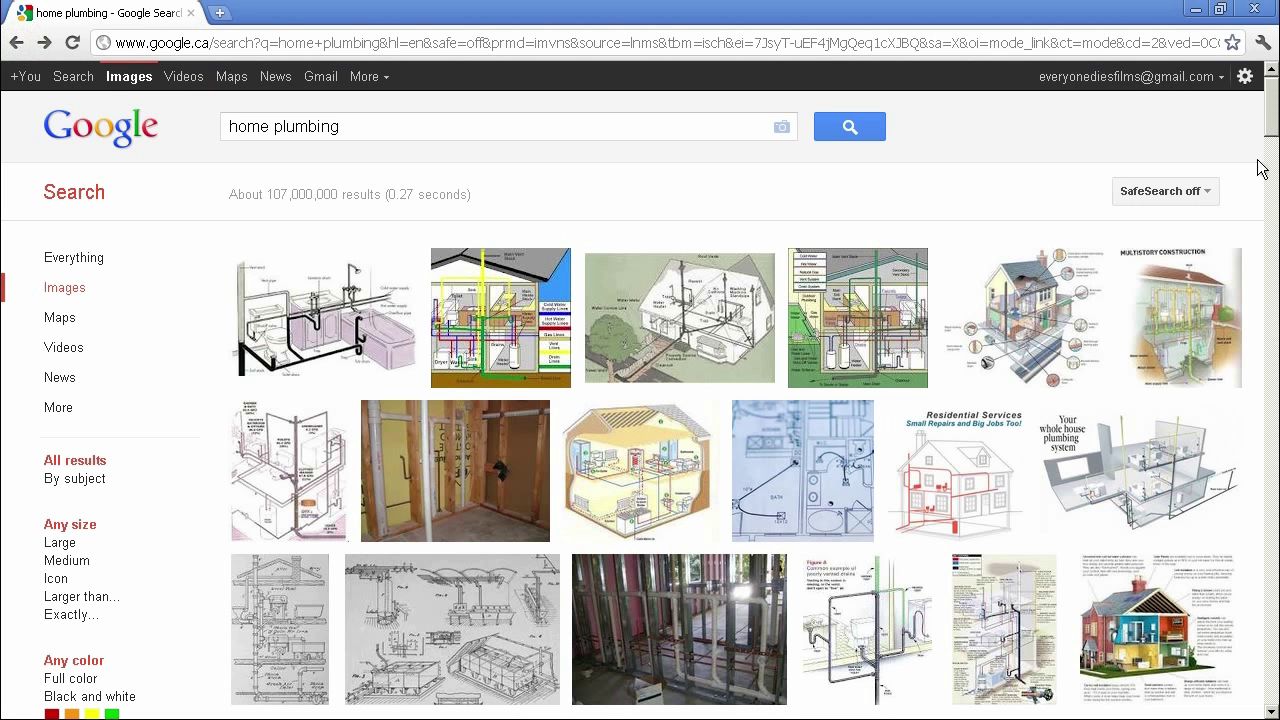
# Step: Browse further home plumbing image results and view the bathroom cutaway picture of a child at the sink
pyautogui.moveTo(1268, 124); pyautogui.dragTo(1271, 149)
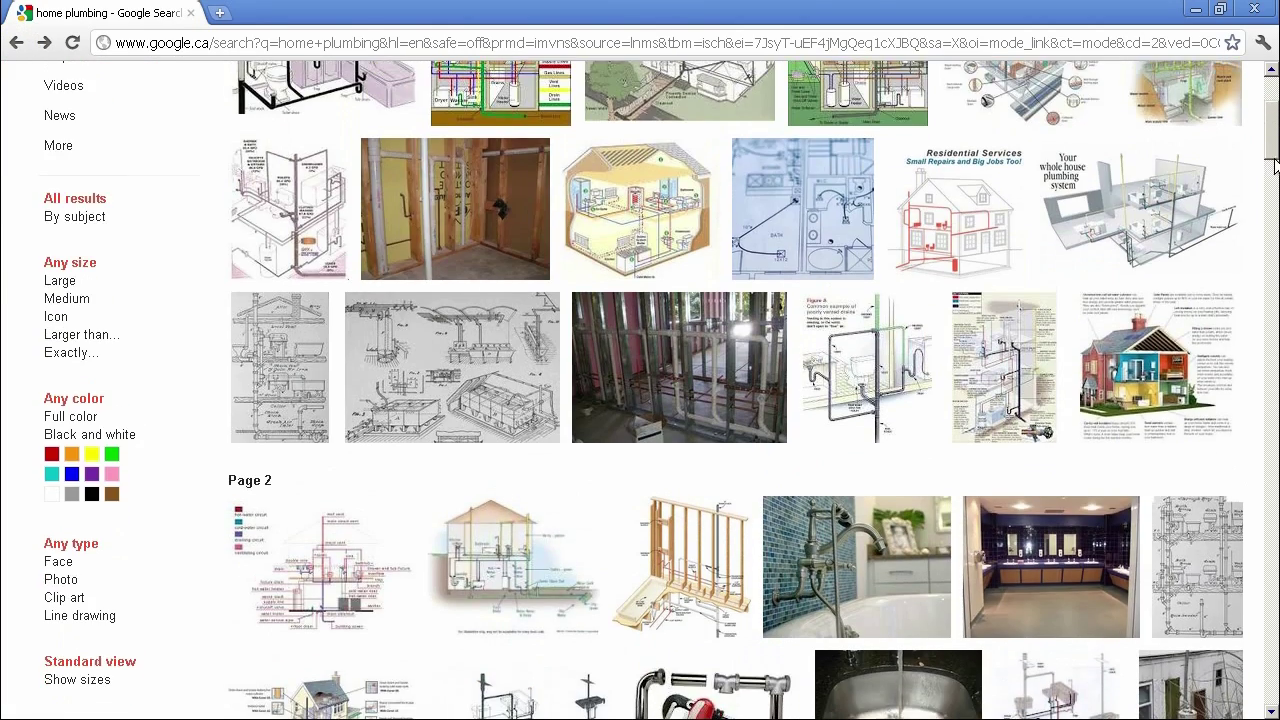
pyautogui.moveTo(1275, 162); pyautogui.dragTo(1277, 194)
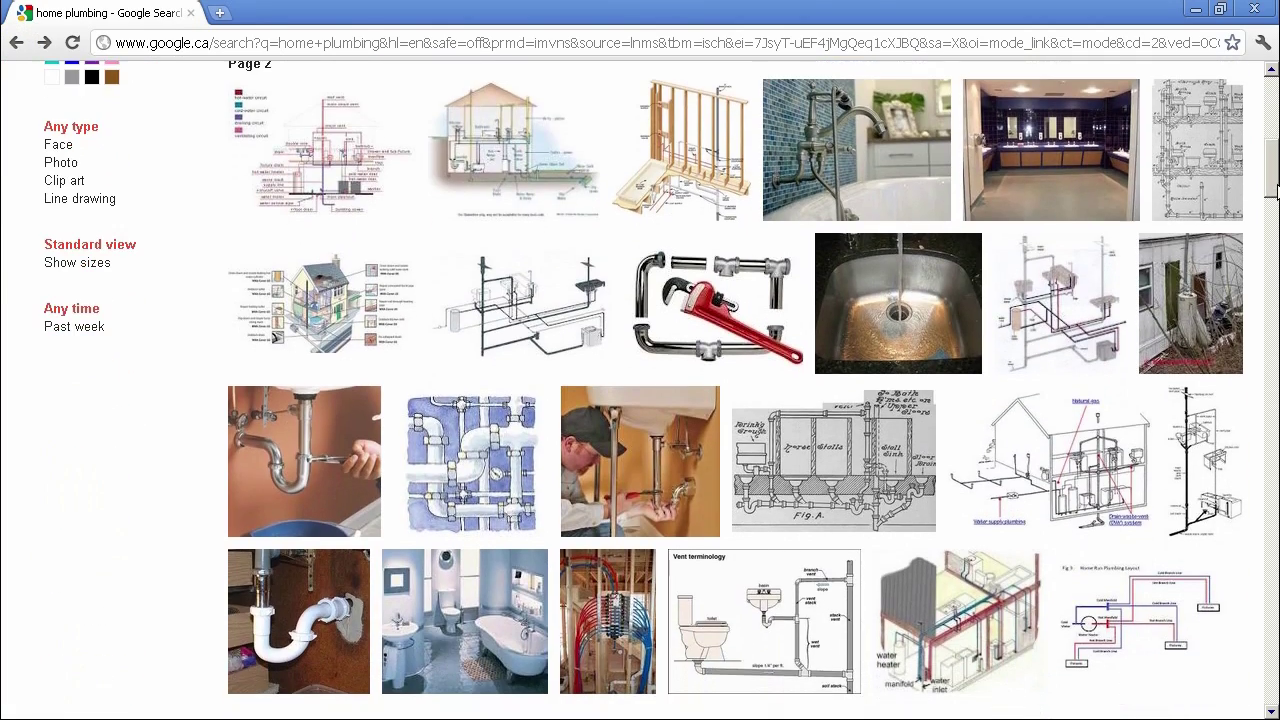
pyautogui.click(665, 483)
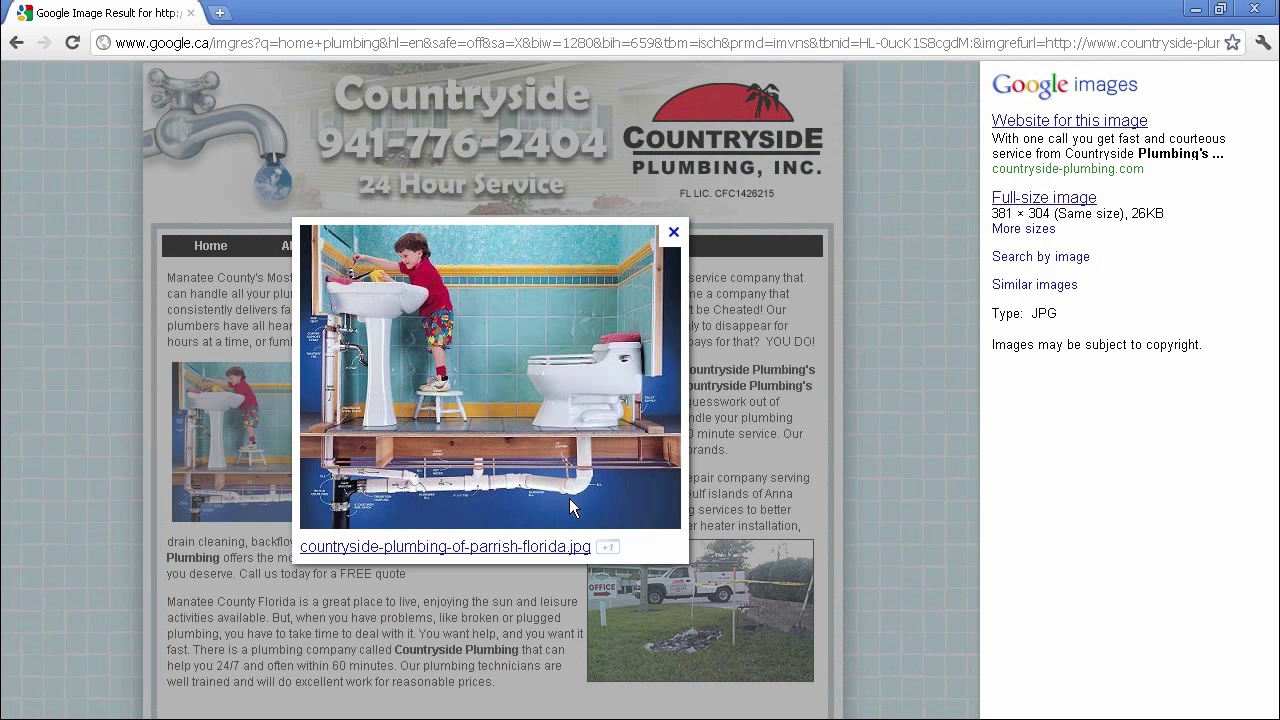
pyautogui.click(17, 44)
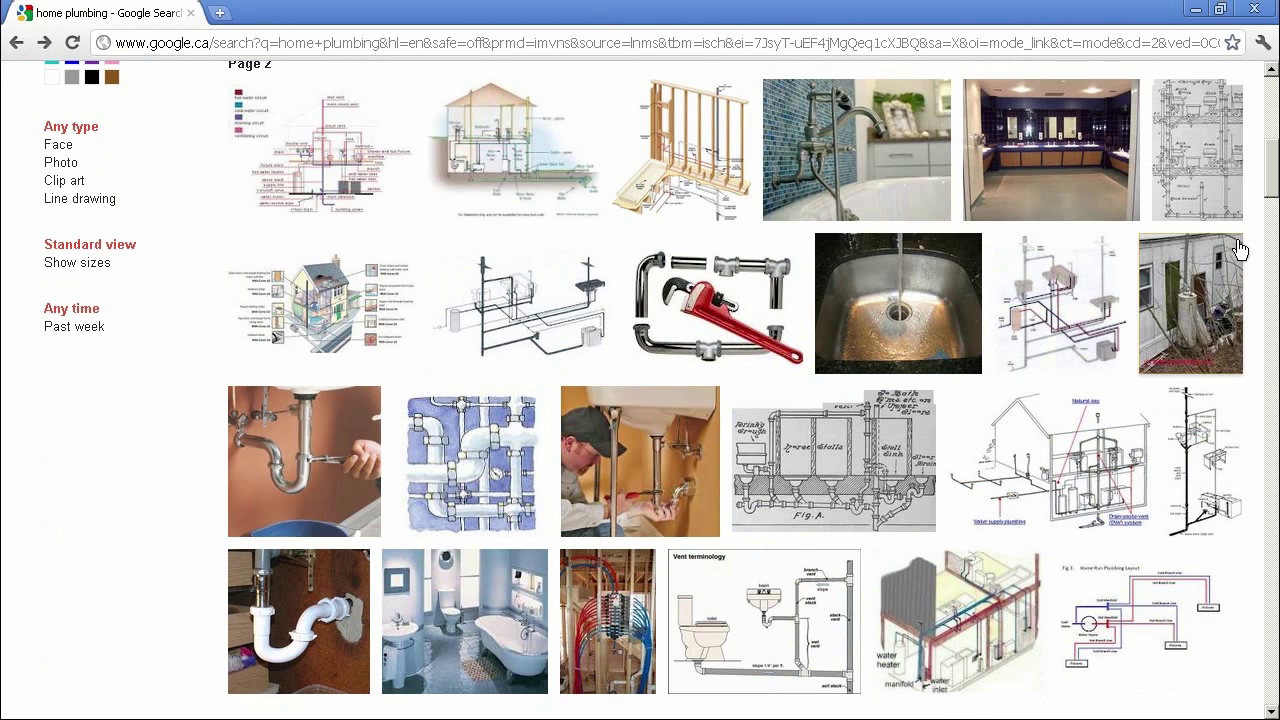
pyautogui.moveTo(1272, 193); pyautogui.dragTo(1268, 296)
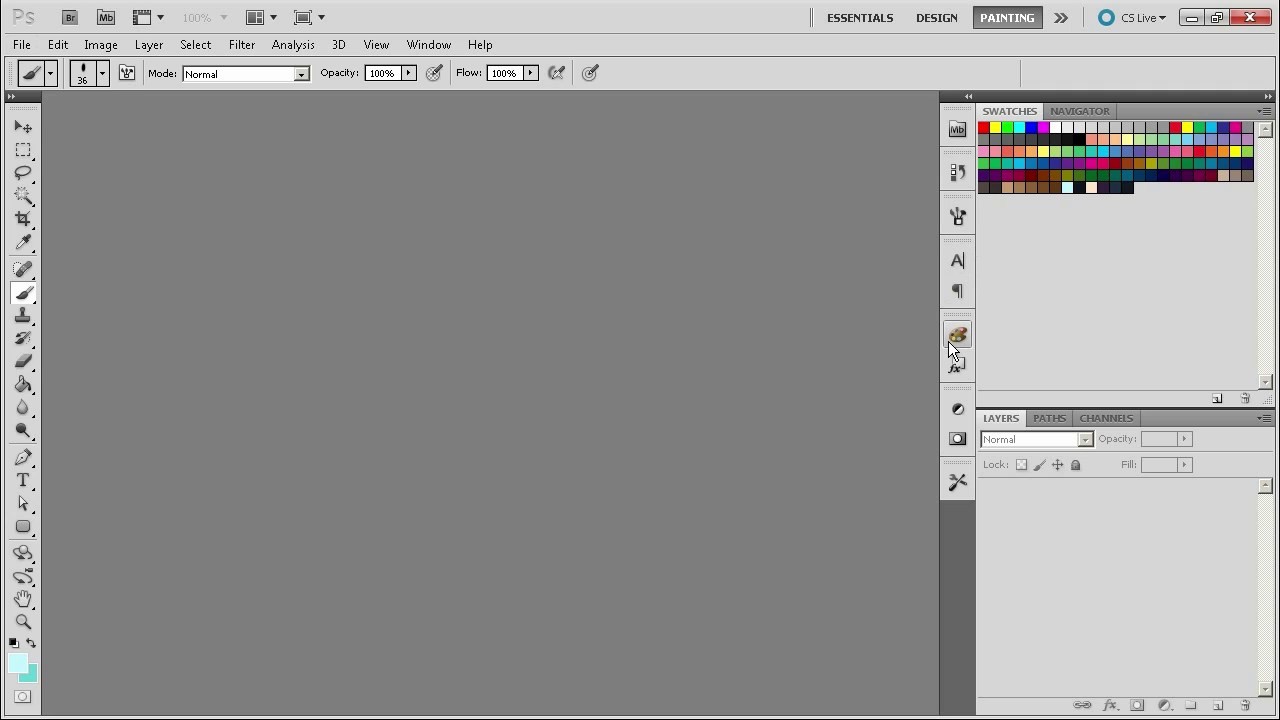
# Step: Switch to Photoshop and apply the Painting workspace
pyautogui.click(428, 46)
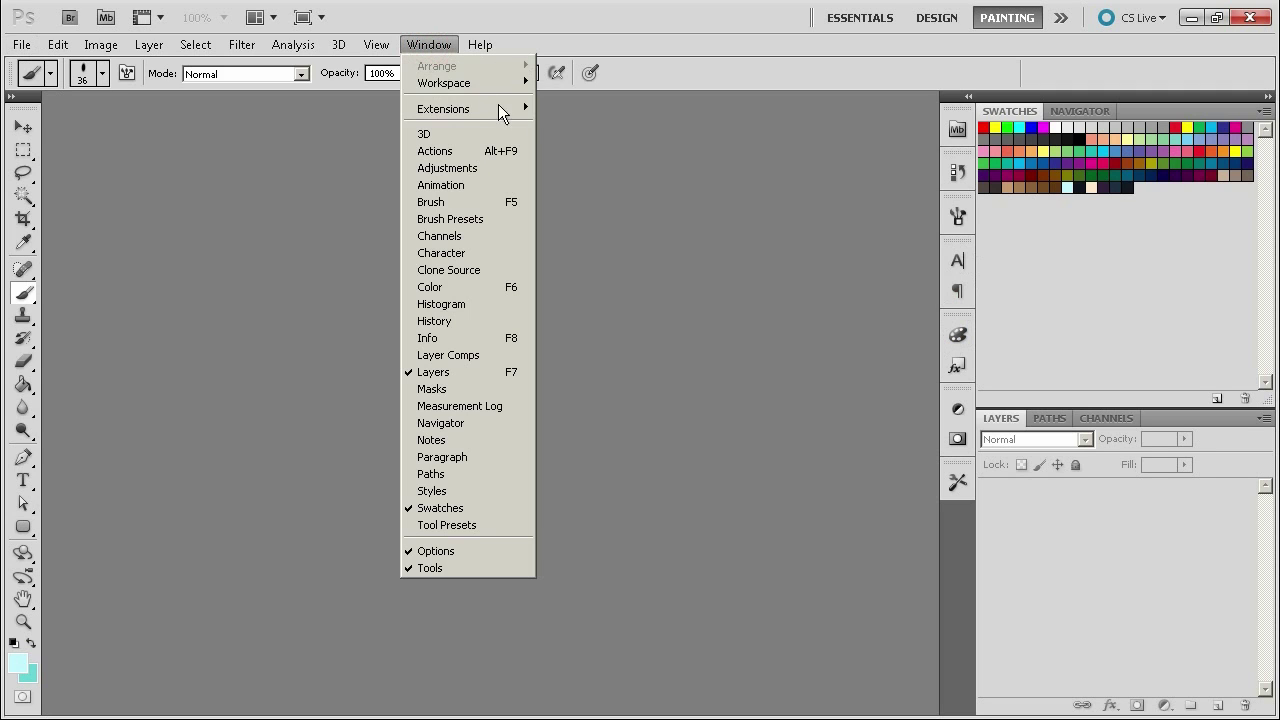
pyautogui.moveTo(504, 88)
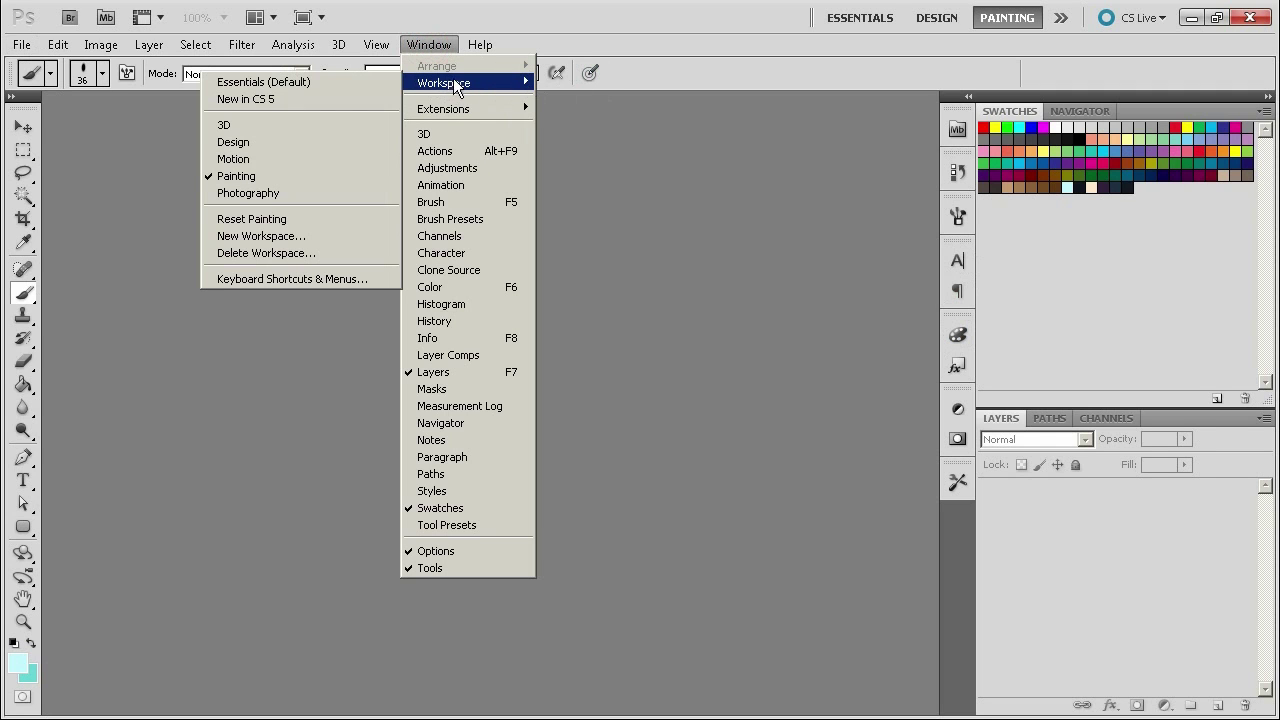
pyautogui.click(245, 176)
# Step: Create a new white document 1920 pixels wide and 1080 pixels high
pyautogui.click(21, 44)
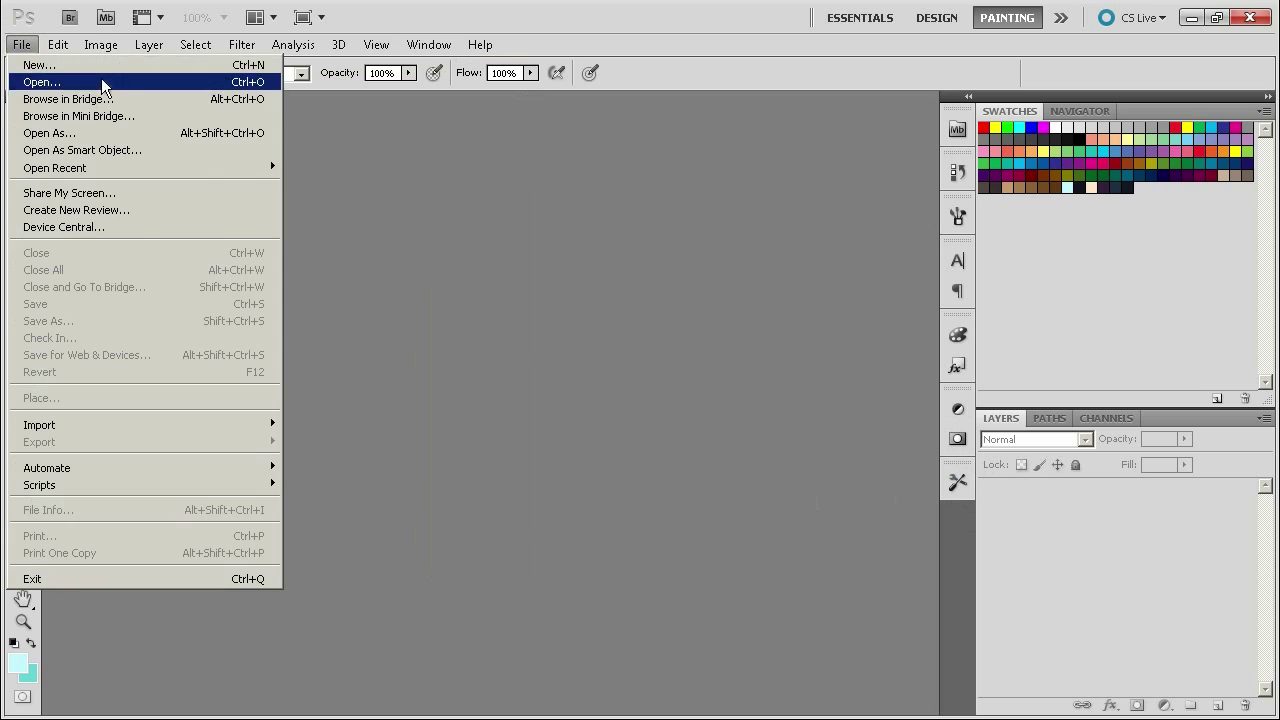
pyautogui.click(105, 62)
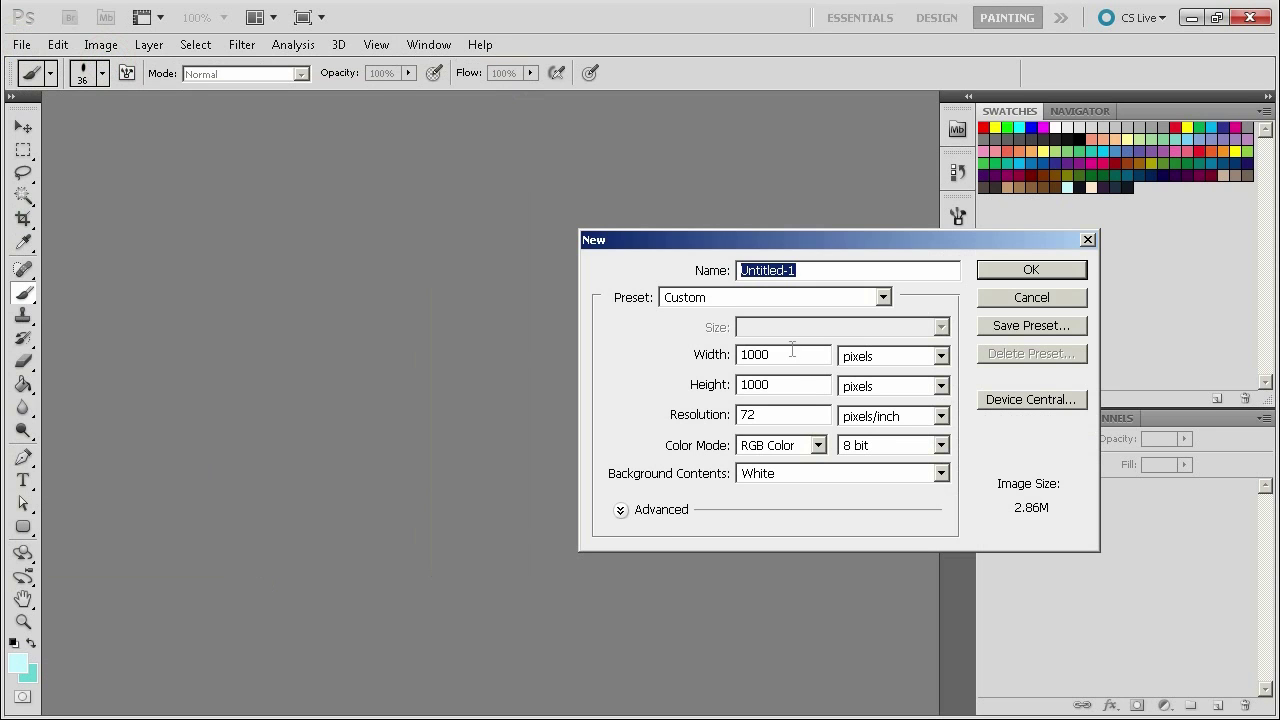
pyautogui.click(792, 350)
pyautogui.write('19')
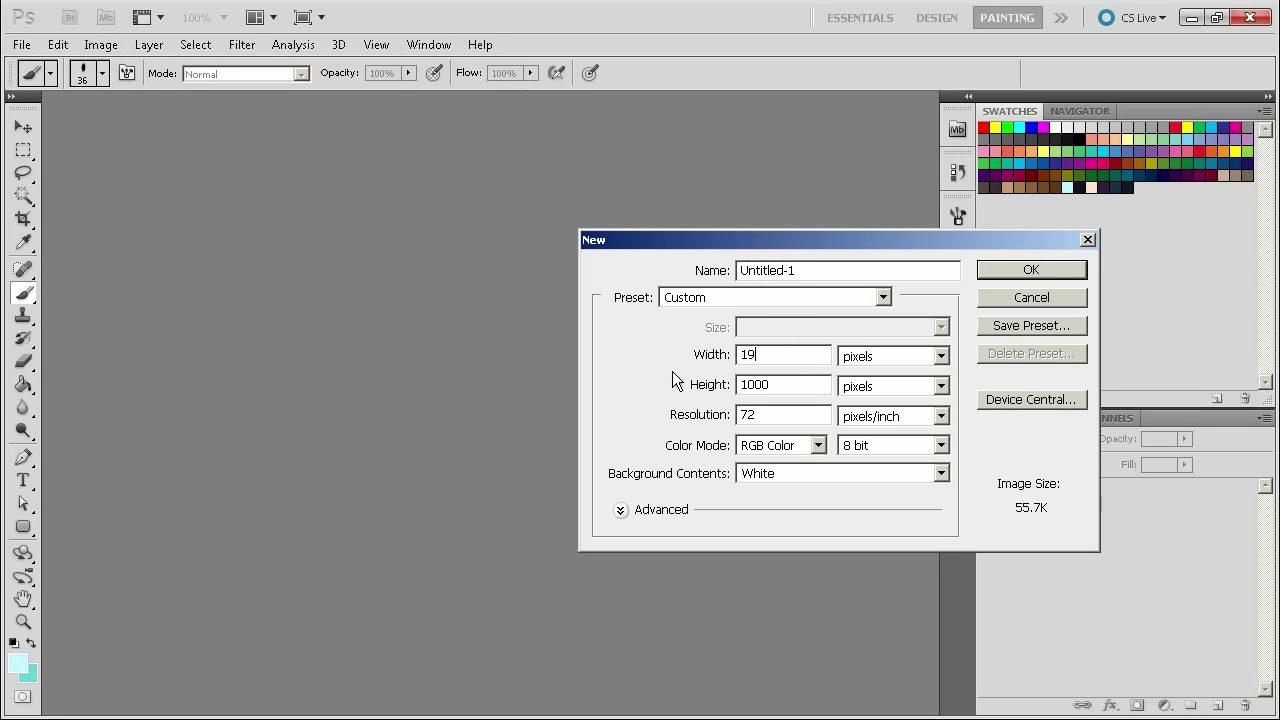
pyautogui.write('20')
pyautogui.click(785, 385)
pyautogui.write('1080')
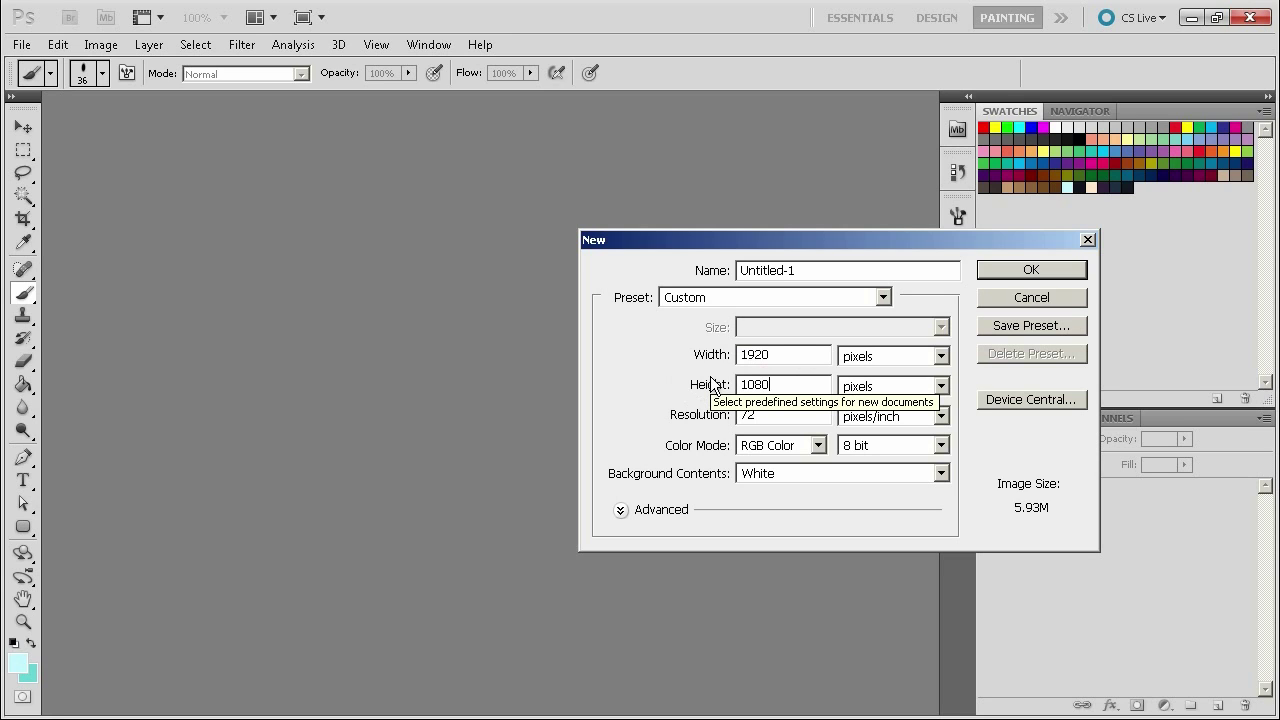
pyautogui.click(1040, 270)
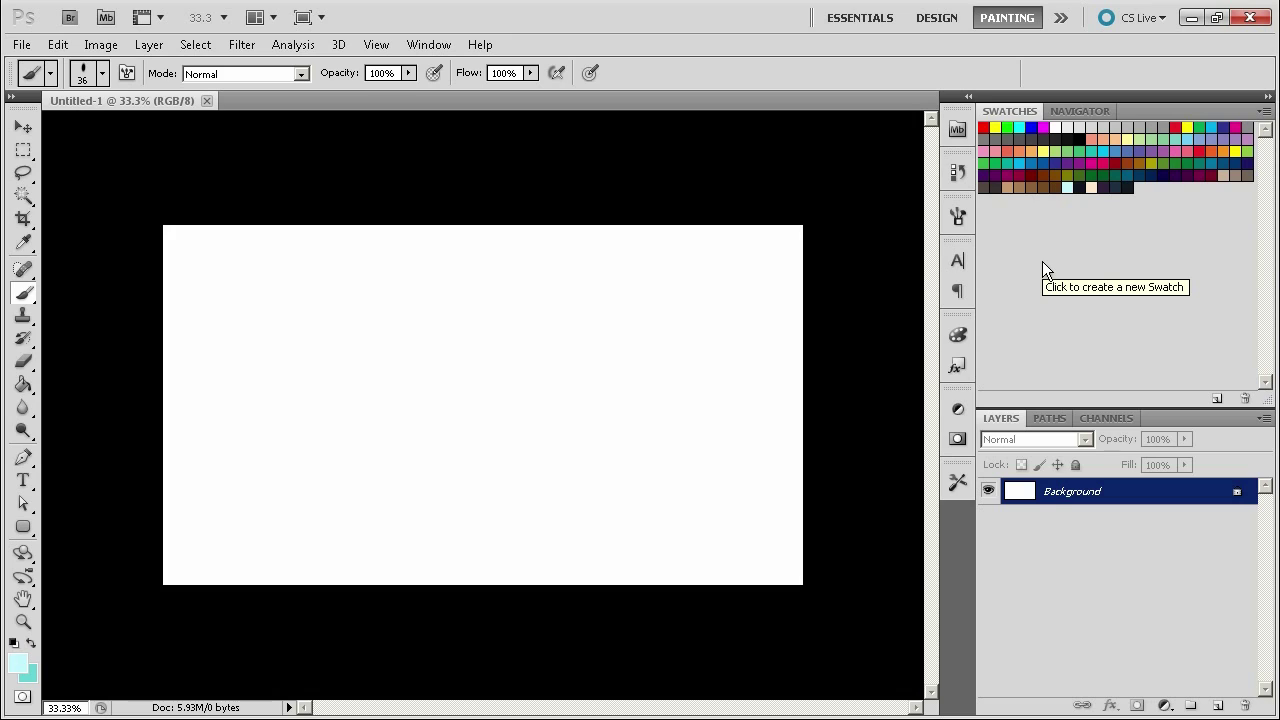
# Step: Add a solid color fill layer above the background in a neutral mid-grey
pyautogui.click(1164, 706)
pyautogui.click(1168, 377)
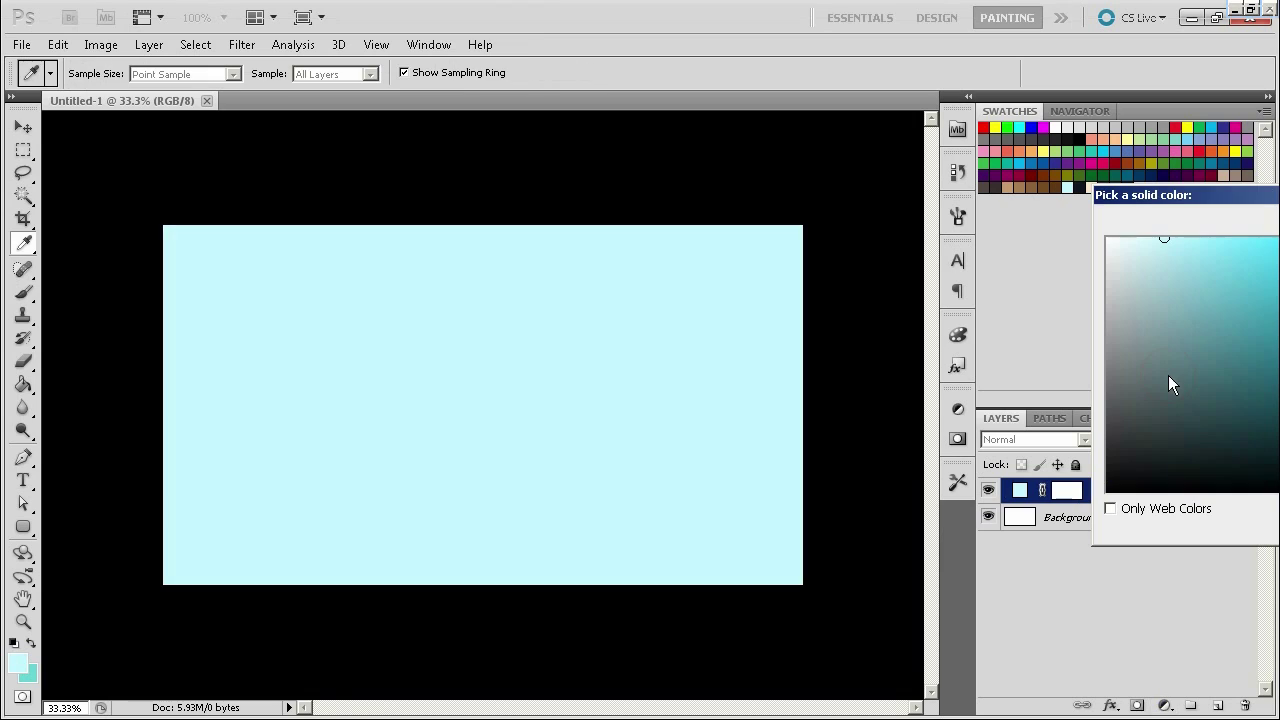
pyautogui.moveTo(1121, 372); pyautogui.dragTo(1107, 374)
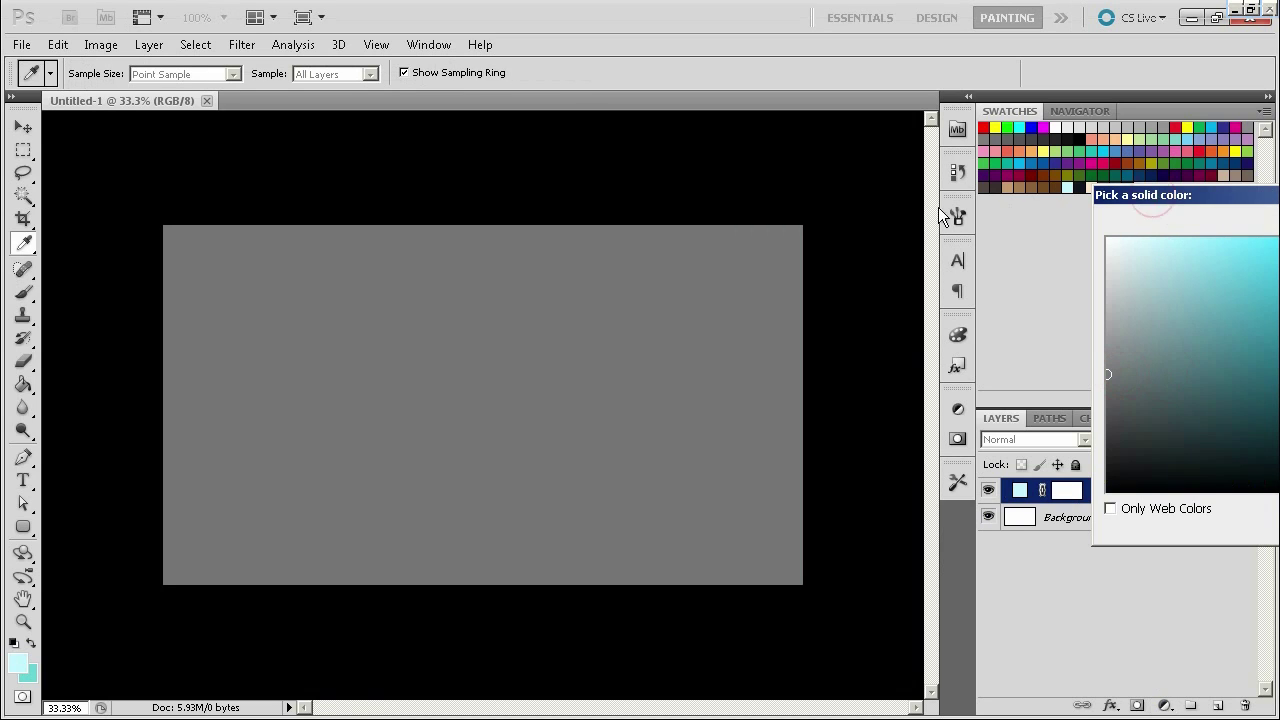
pyautogui.moveTo(938, 208); pyautogui.dragTo(800, 213)
pyautogui.moveTo(759, 385); pyautogui.dragTo(762, 379)
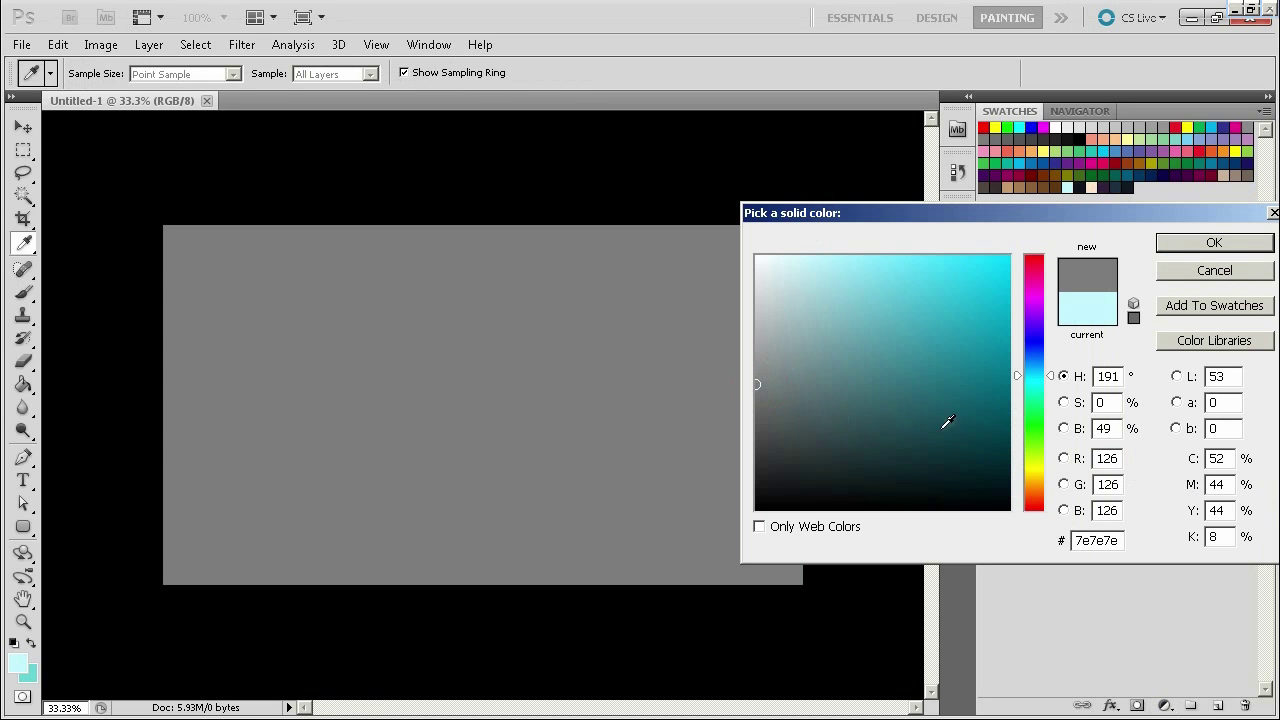
pyautogui.click(1110, 428)
pyautogui.press('Return')
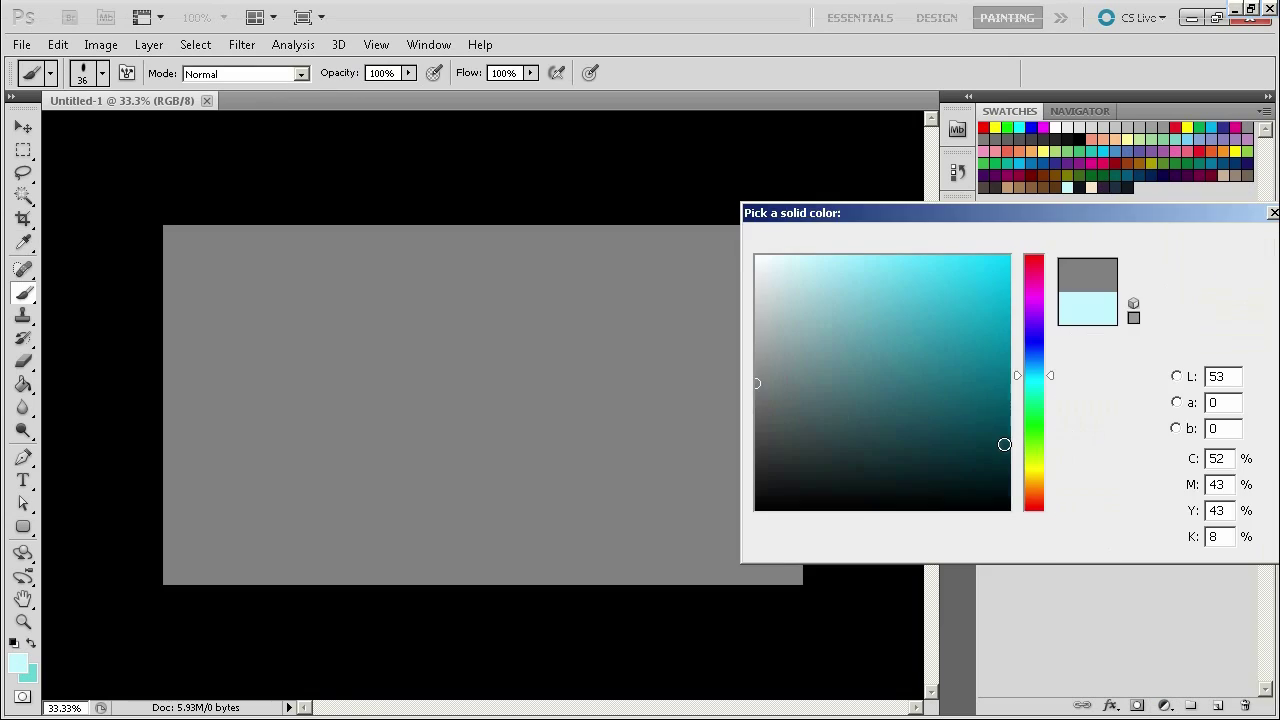
# Step: Add an empty layer above the grey fill and sample black as the brush color
pyautogui.click(1219, 705)
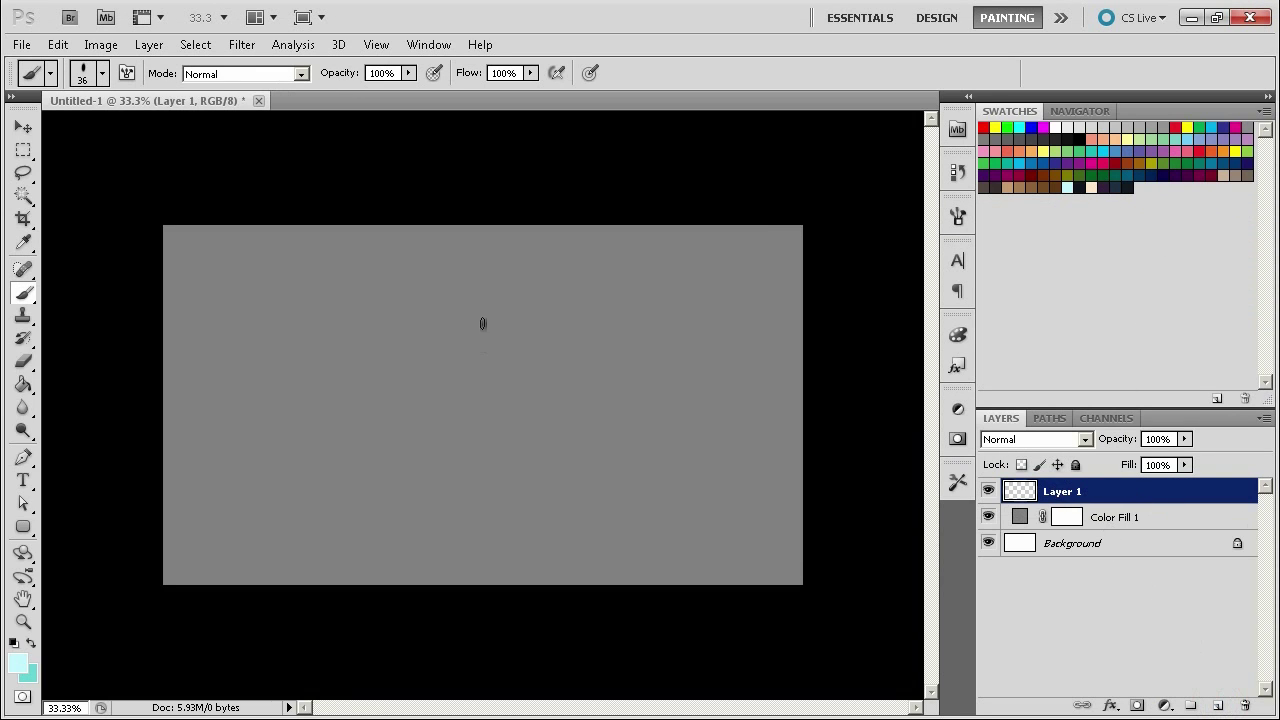
pyautogui.moveTo(497, 321)
pyautogui.mouseDown()
pyautogui.moveTo(519, 358)
pyautogui.moveTo(564, 394)
pyautogui.mouseUp()
pyautogui.hotkey('ctrl', 'z')
pyautogui.keyDown('alt'); pyautogui.click(617, 172); pyautogui.keyUp('alt')
pyautogui.moveTo(467, 324)
pyautogui.mouseDown()
pyautogui.moveTo(514, 276)
pyautogui.moveTo(536, 494)
pyautogui.mouseUp()
pyautogui.hotkey('ctrl', 'z')
# Step: Choose the hard round brush preset with tapered stroke ends for painting
pyautogui.rightClick(525, 360)
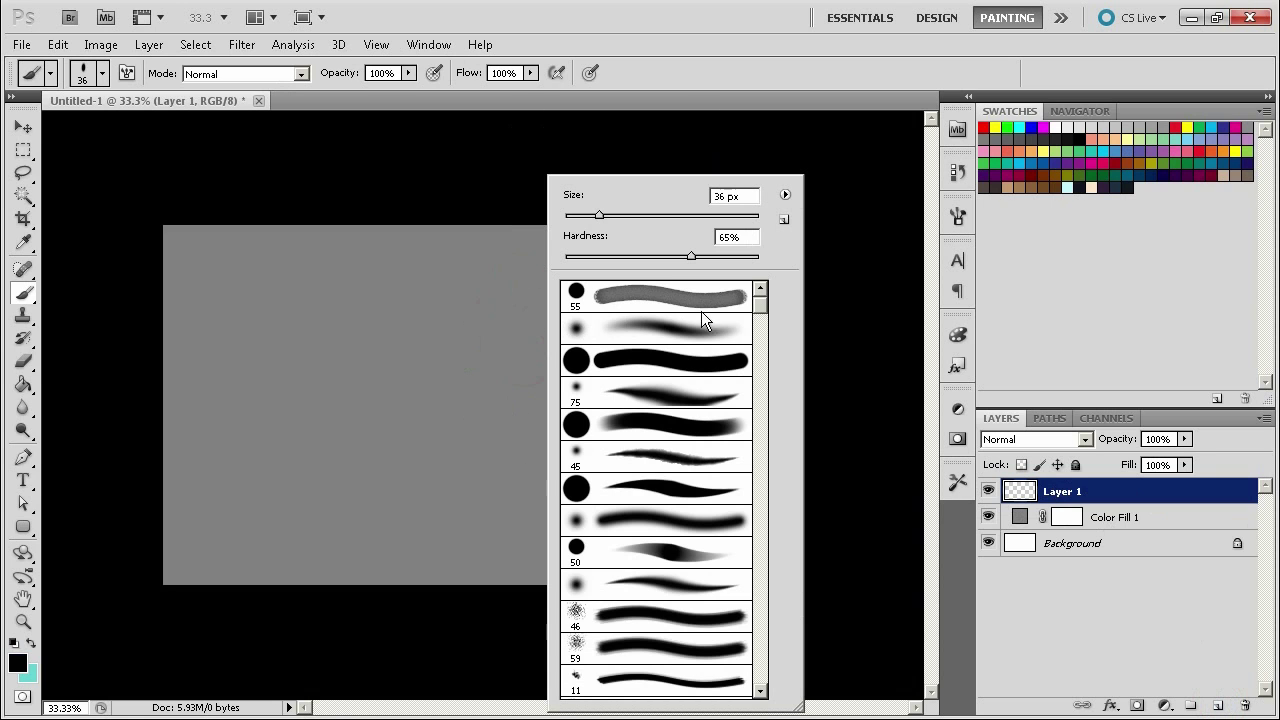
pyautogui.moveTo(759, 305)
pyautogui.mouseDown()
pyautogui.moveTo(760, 288)
pyautogui.moveTo(759, 322)
pyautogui.moveTo(760, 298)
pyautogui.mouseUp()
pyautogui.click(655, 497)
# Step: Try the hard round brush with freehand test strokes across the canvas, undoing each one
pyautogui.moveTo(415, 350)
pyautogui.mouseDown()
pyautogui.moveTo(390, 312)
pyautogui.moveTo(586, 514)
pyautogui.mouseUp()
pyautogui.hotkey('ctrl', 'z')
pyautogui.moveTo(589, 286)
pyautogui.mouseDown()
pyautogui.moveTo(485, 371)
pyautogui.moveTo(633, 408)
pyautogui.moveTo(610, 540)
pyautogui.mouseUp()
pyautogui.hotkey('ctrl', 'z')
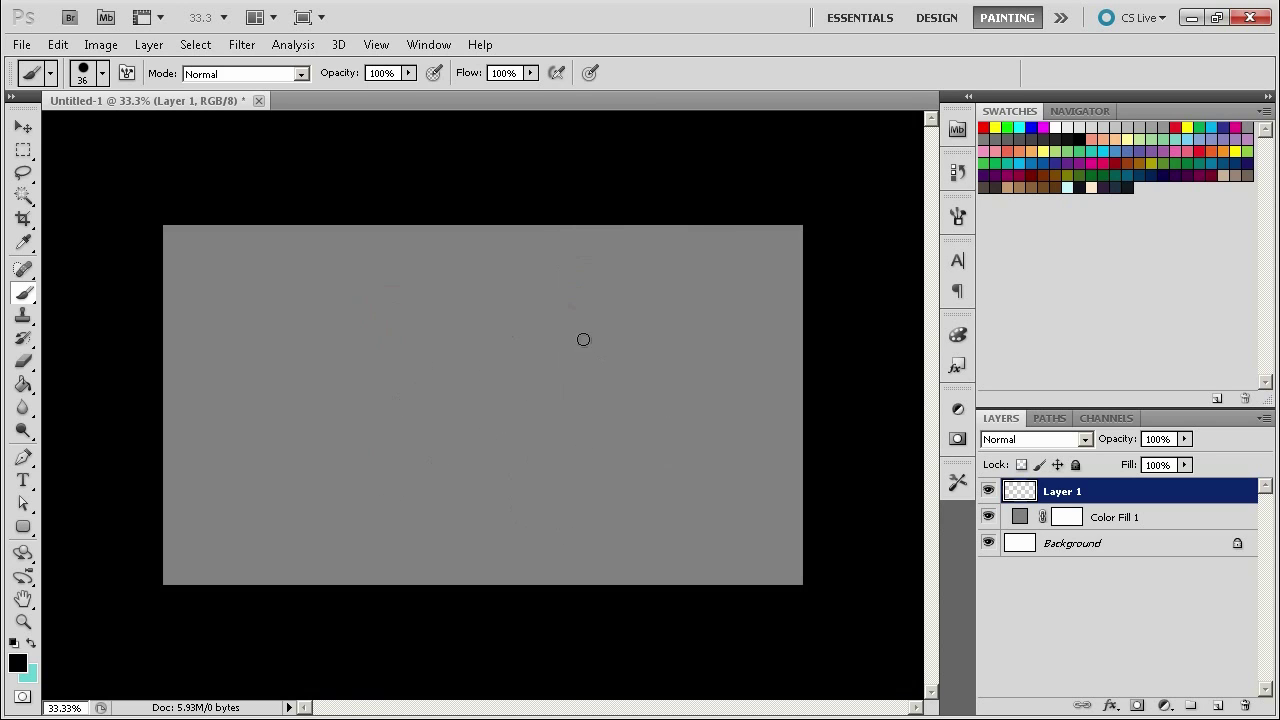
pyautogui.moveTo(544, 281)
pyautogui.mouseDown()
pyautogui.moveTo(624, 371)
pyautogui.moveTo(650, 510)
pyautogui.mouseUp()
pyautogui.hotkey('ctrl', 'z')
# Step: Turn on Transfer for the hard round brush and set its opacity jitter control to Pen Pressure
pyautogui.click(957, 220)
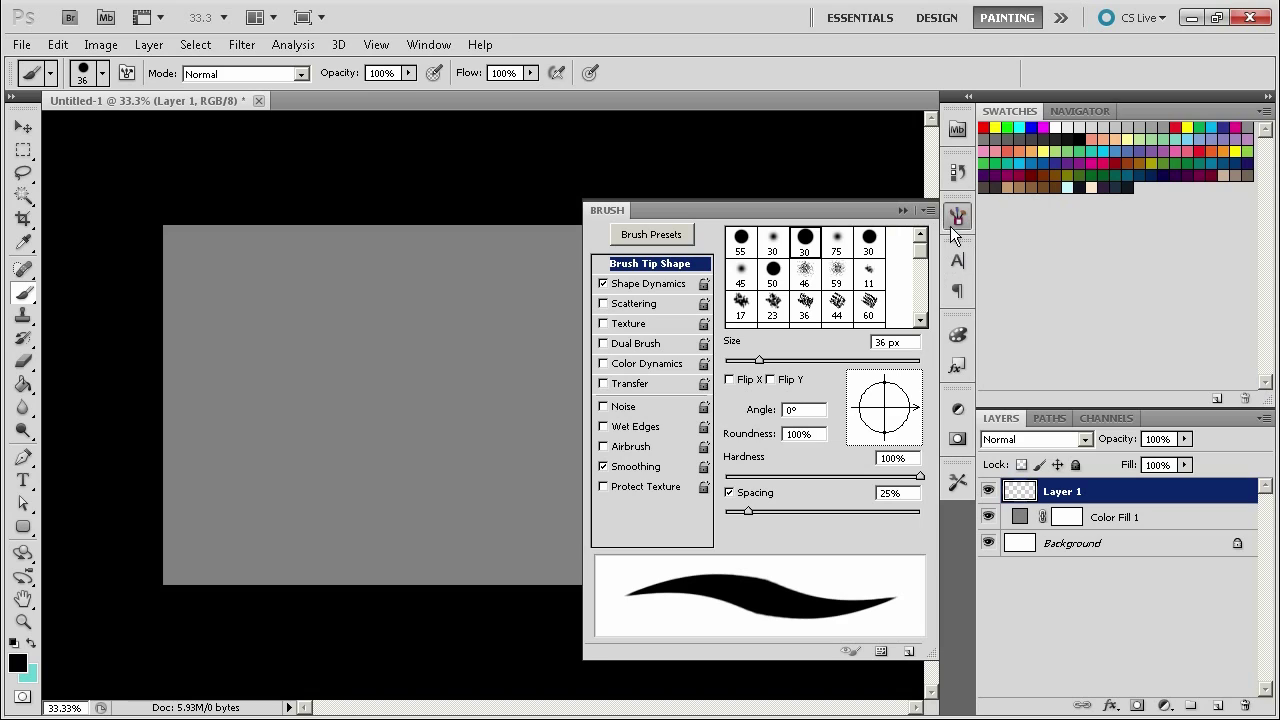
pyautogui.click(672, 286)
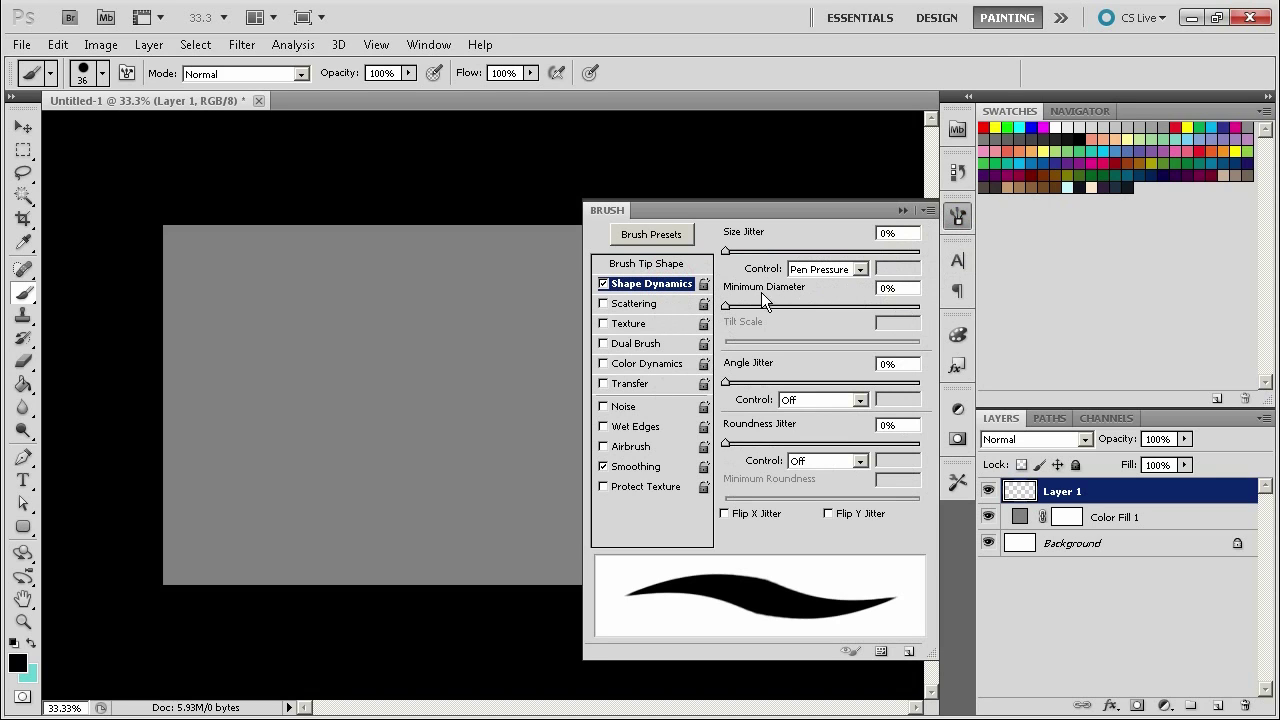
pyautogui.click(660, 383)
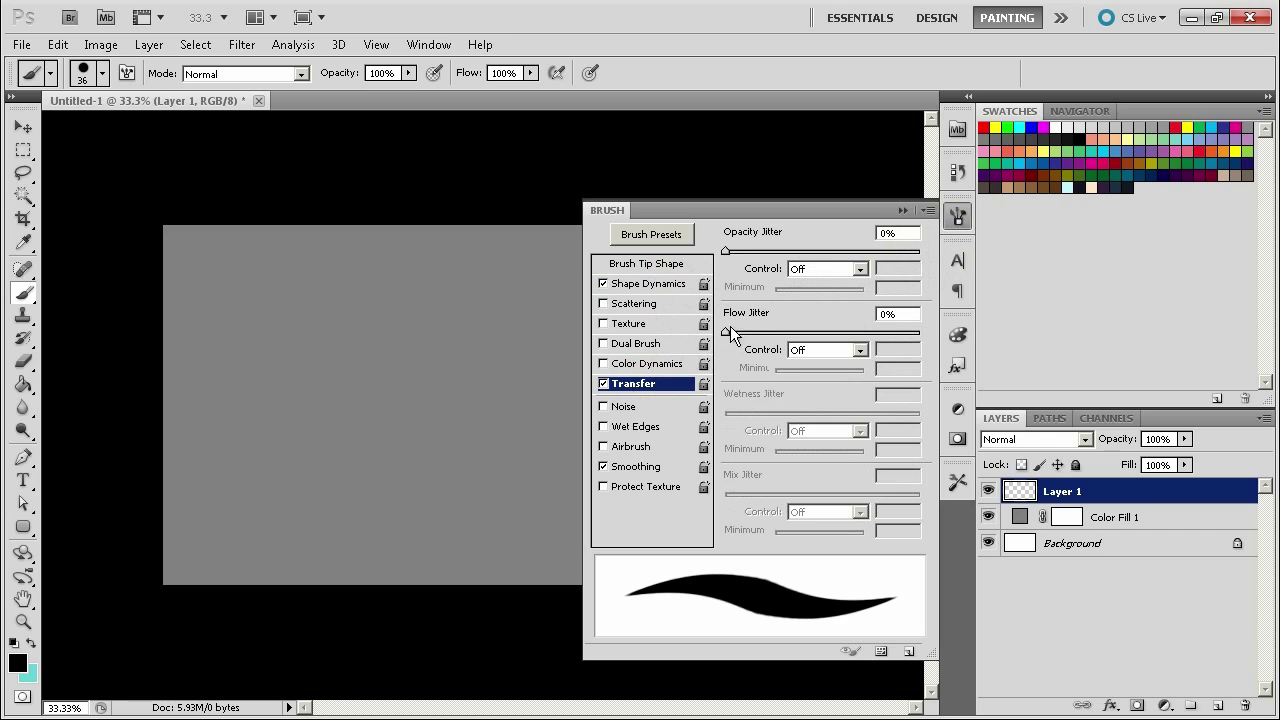
pyautogui.click(802, 269)
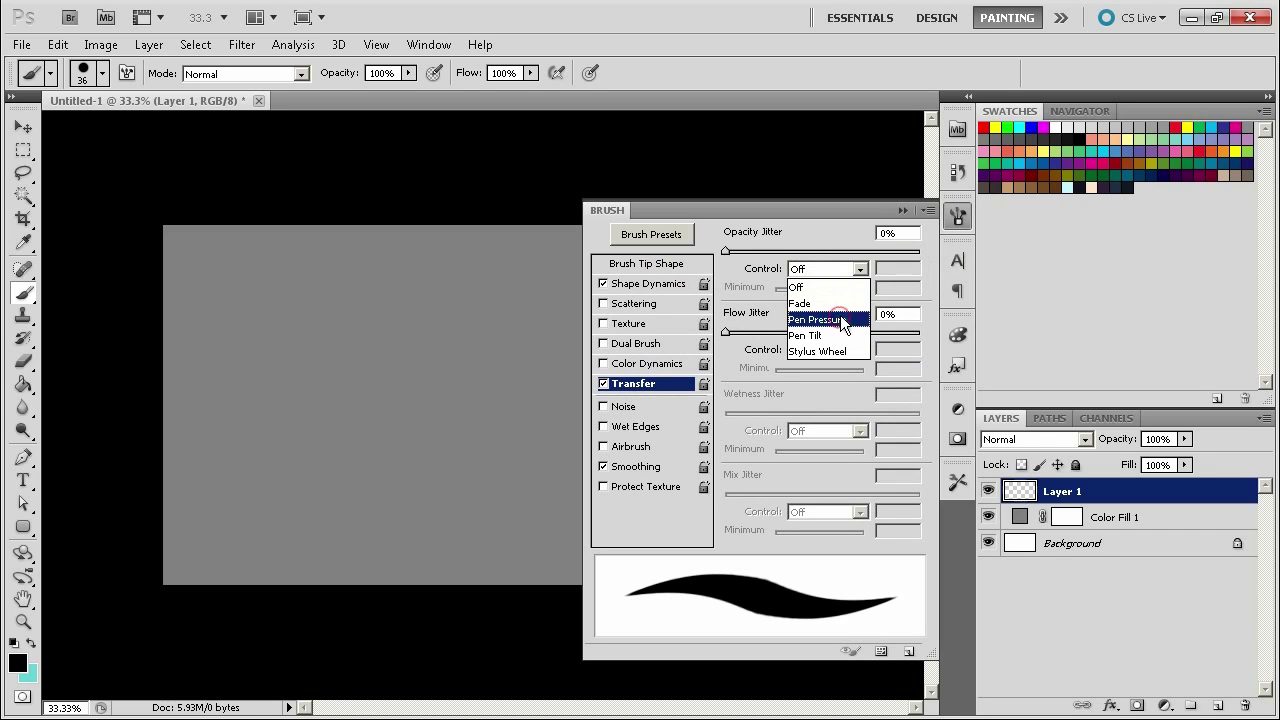
pyautogui.click(835, 318)
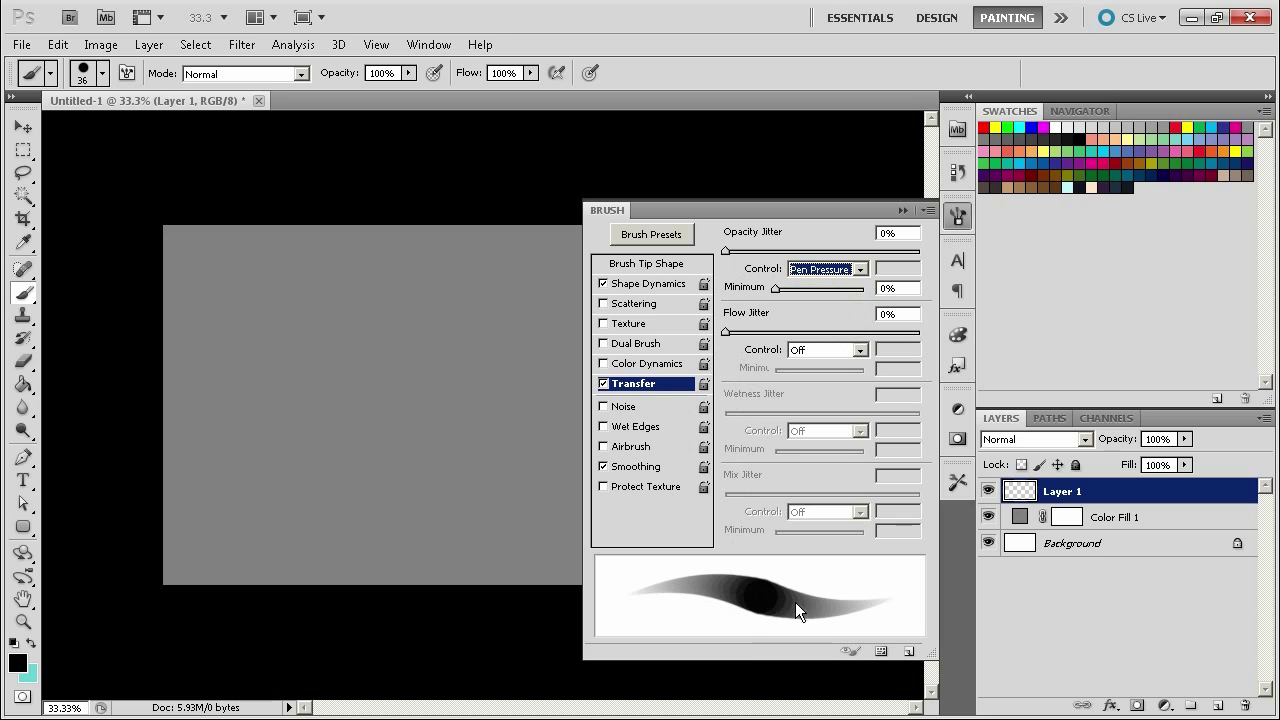
# Step: Reduce the brush tip's spacing to 8% and collapse the brush settings
pyautogui.click(652, 285)
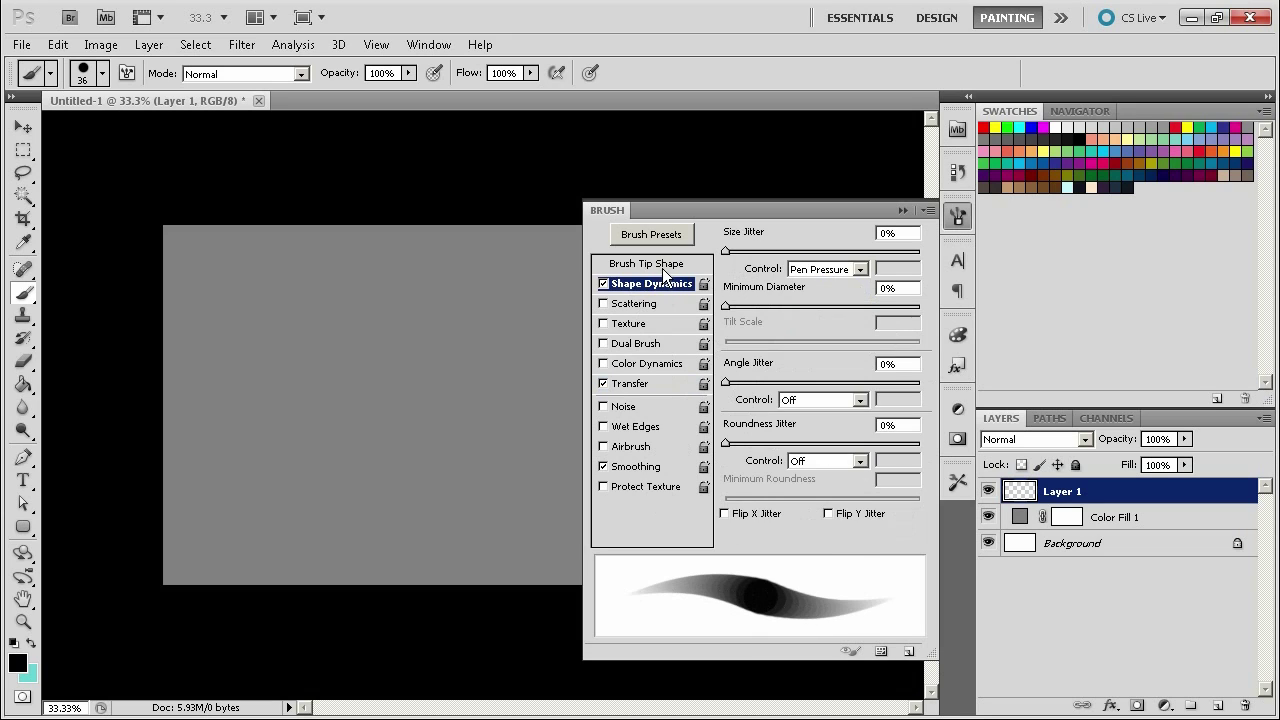
pyautogui.click(663, 266)
pyautogui.moveTo(748, 511); pyautogui.dragTo(731, 511)
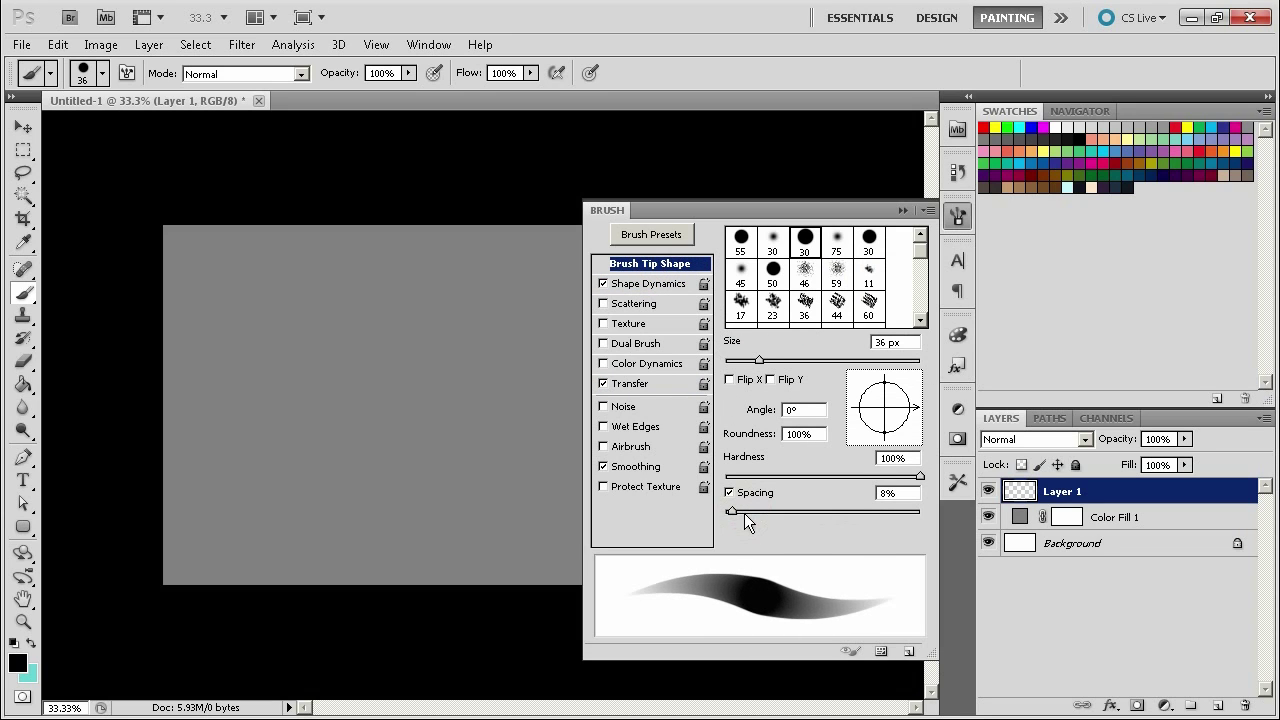
pyautogui.click(903, 210)
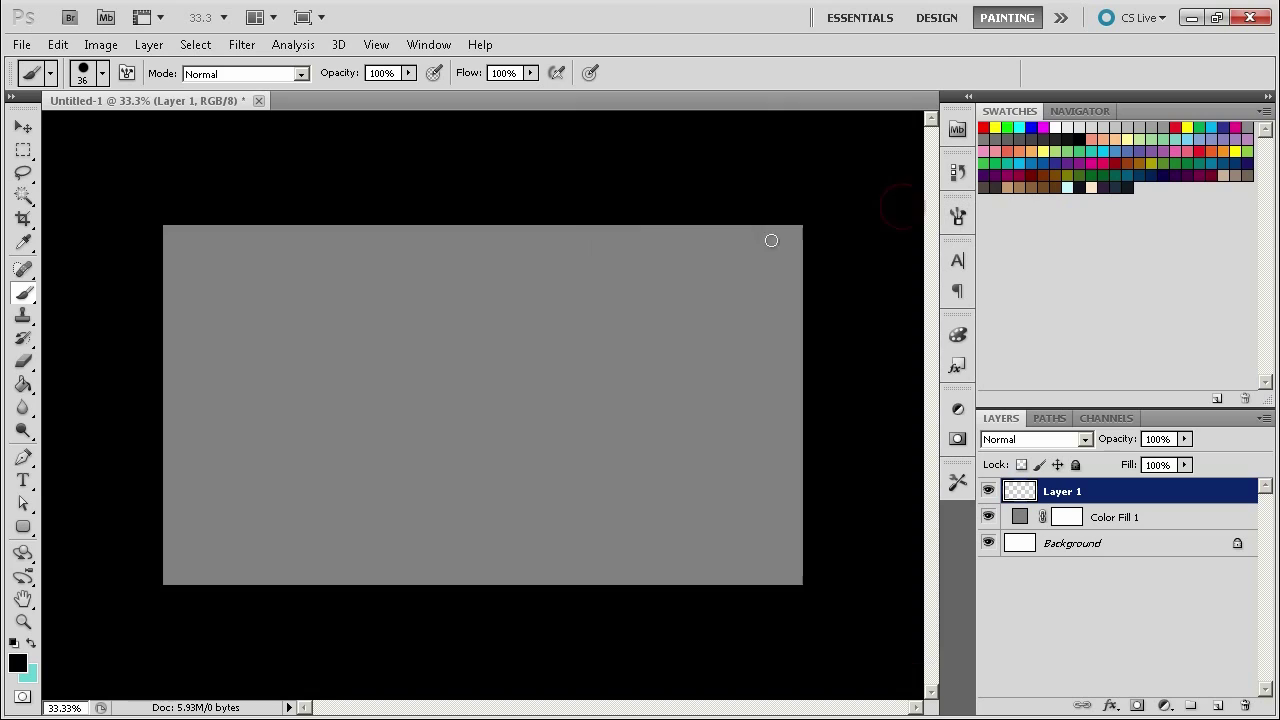
# Step: Try the pressure-sensitive round brush with freehand strokes across the canvas, undoing each one
pyautogui.moveTo(579, 269)
pyautogui.mouseDown()
pyautogui.moveTo(435, 383)
pyautogui.moveTo(446, 418)
pyautogui.moveTo(650, 390)
pyautogui.mouseUp()
pyautogui.moveTo(632, 365)
pyautogui.mouseDown()
pyautogui.moveTo(680, 490)
pyautogui.moveTo(580, 577)
pyautogui.mouseUp()
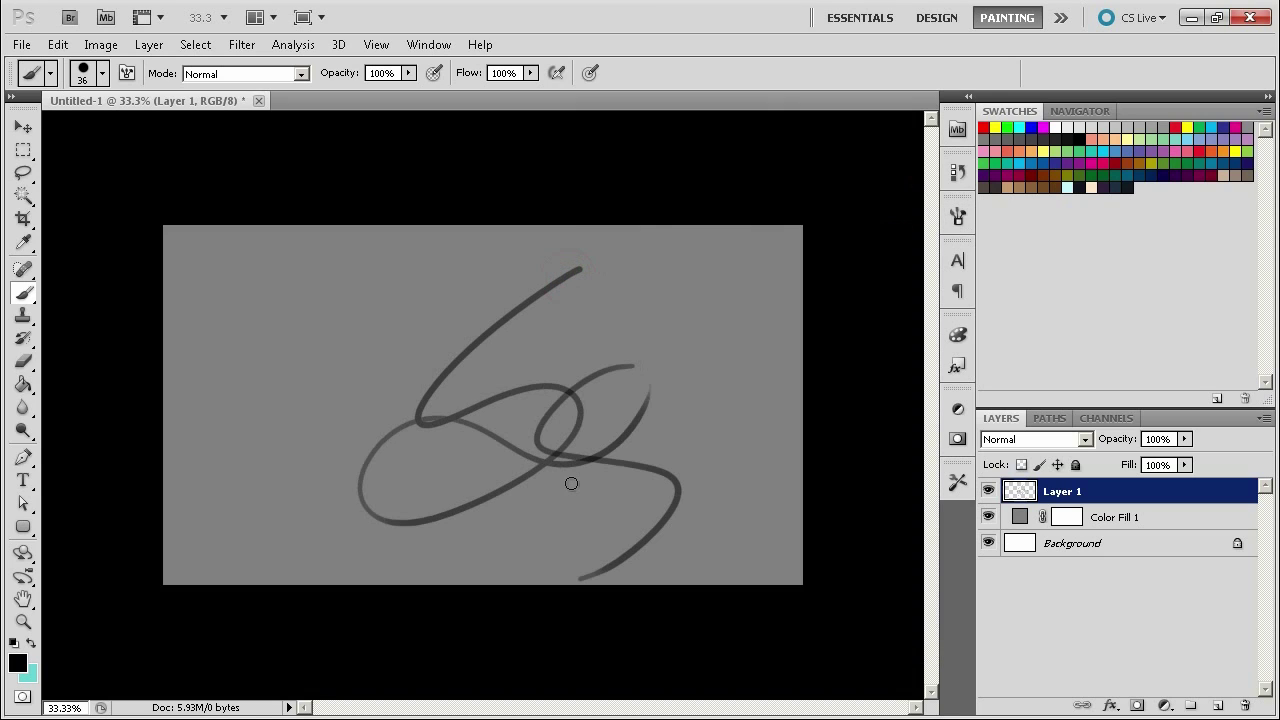
pyautogui.hotkey('ctrl', 'z')
pyautogui.hotkey('ctrl', 'alt', 'z')
pyautogui.moveTo(638, 259)
pyautogui.mouseDown()
pyautogui.moveTo(362, 425)
pyautogui.moveTo(401, 325)
pyautogui.moveTo(622, 366)
pyautogui.moveTo(627, 480)
pyautogui.moveTo(717, 540)
pyautogui.moveTo(677, 546)
pyautogui.moveTo(500, 379)
pyautogui.moveTo(362, 376)
pyautogui.moveTo(265, 454)
pyautogui.mouseUp()
pyautogui.hotkey('ctrl', 'z')
pyautogui.moveTo(519, 265)
pyautogui.mouseDown()
pyautogui.moveTo(388, 335)
pyautogui.moveTo(545, 435)
pyautogui.moveTo(508, 450)
pyautogui.mouseUp()
pyautogui.hotkey('ctrl', 'alt', 'z')
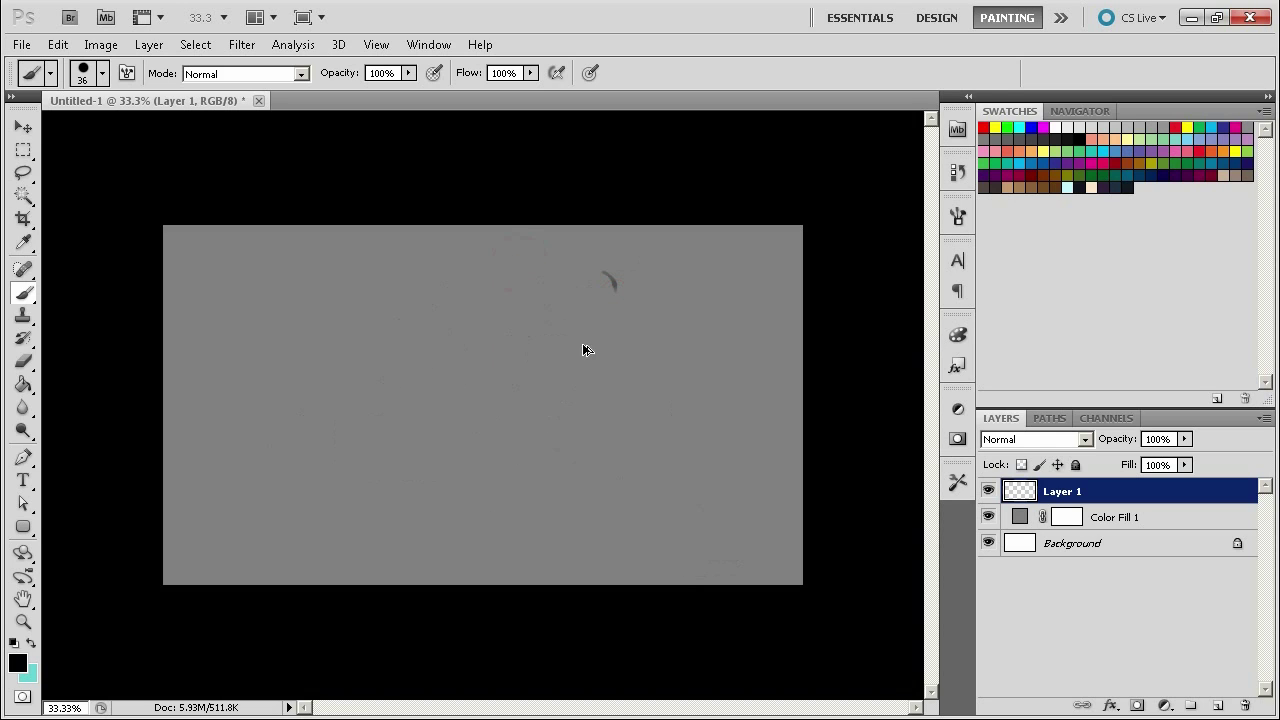
pyautogui.hotkey('ctrl', 'alt', 'z')
# Step: Enlarge the round brush to 125 px and try it with a freehand stroke, undoing the stroke
pyautogui.press(']')
pyautogui.press(']')
pyautogui.press(']')
pyautogui.press(']')
pyautogui.press(']')
pyautogui.press(']')
pyautogui.press(']')
pyautogui.press(']')
pyautogui.moveTo(619, 268)
pyautogui.mouseDown()
pyautogui.moveTo(635, 372)
pyautogui.moveTo(487, 472)
pyautogui.moveTo(680, 392)
pyautogui.mouseUp()
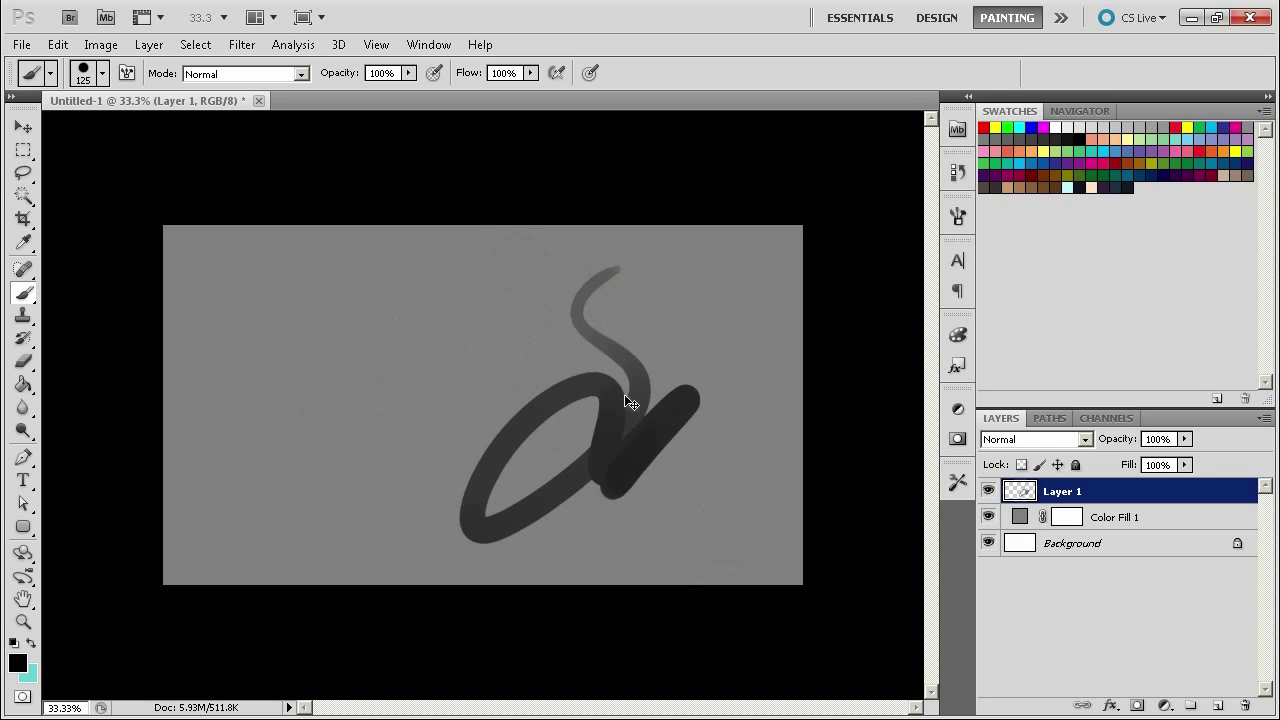
pyautogui.hotkey('ctrl', 'z')
# Step: Save the customized round brush as the preset Hard Round 125 1, capturing its brush size
pyautogui.rightClick(566, 349)
pyautogui.click(818, 218)
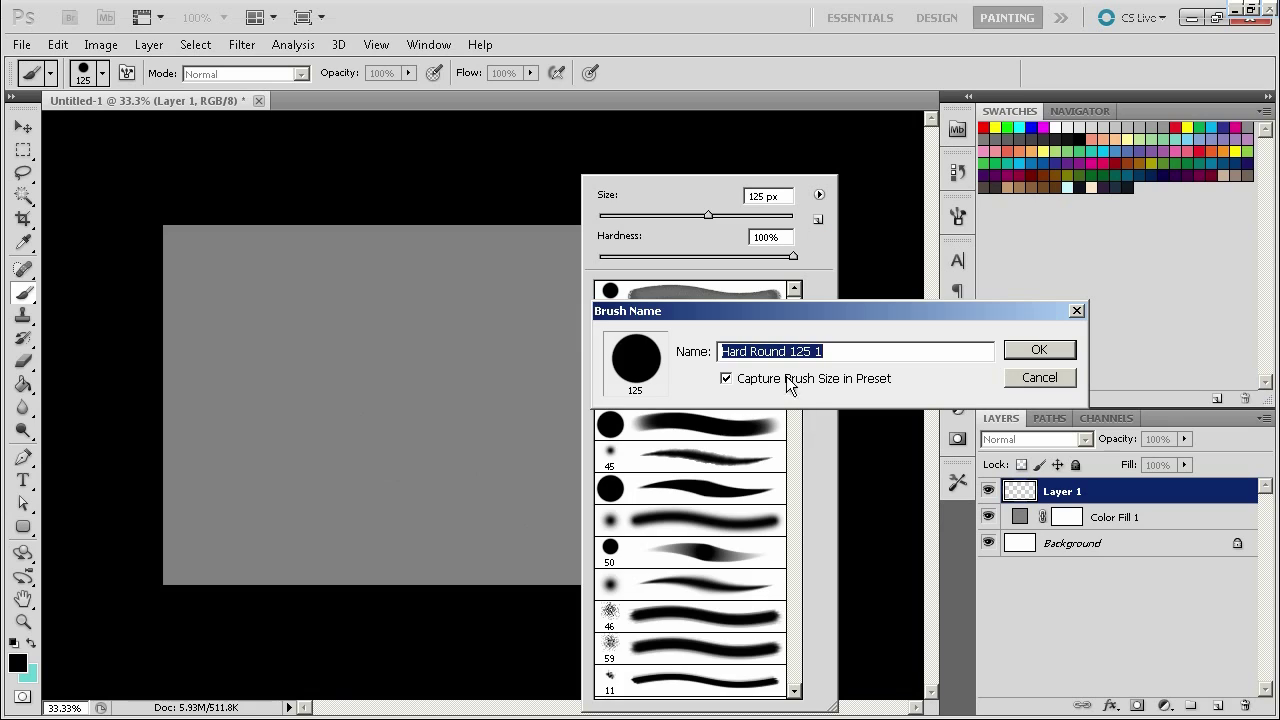
pyautogui.click(1034, 346)
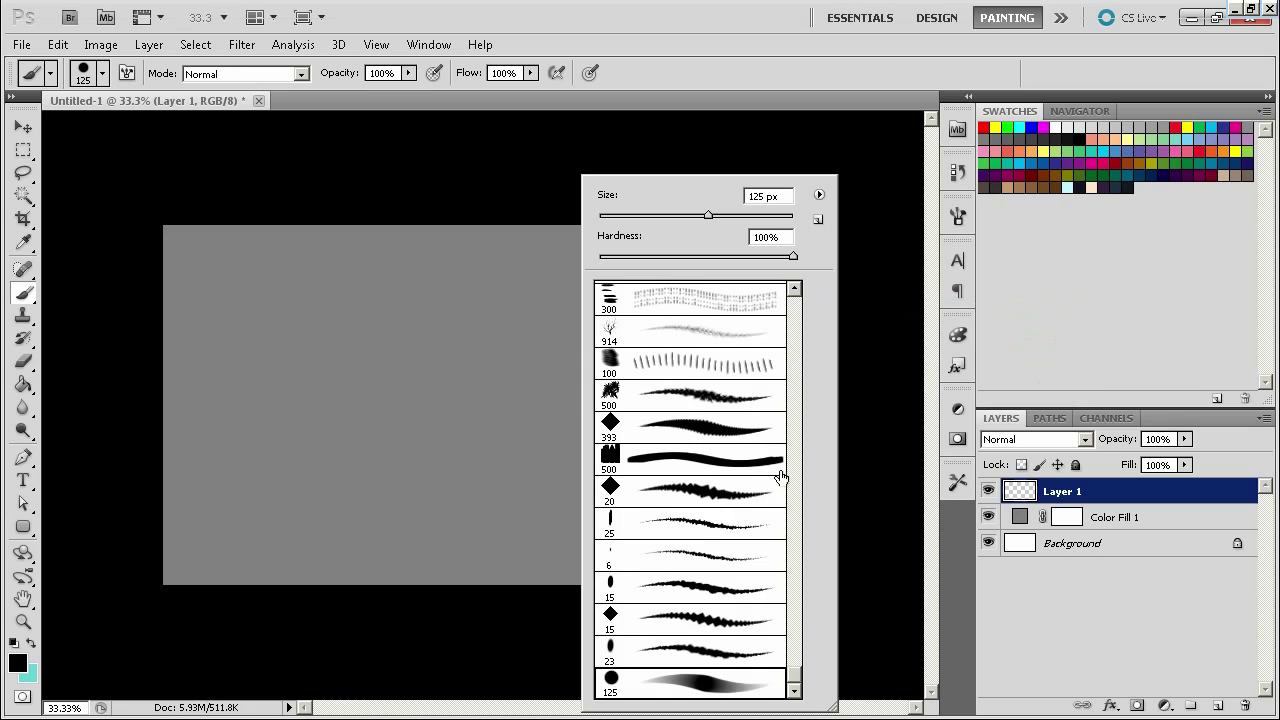
pyautogui.rightClick(705, 686)
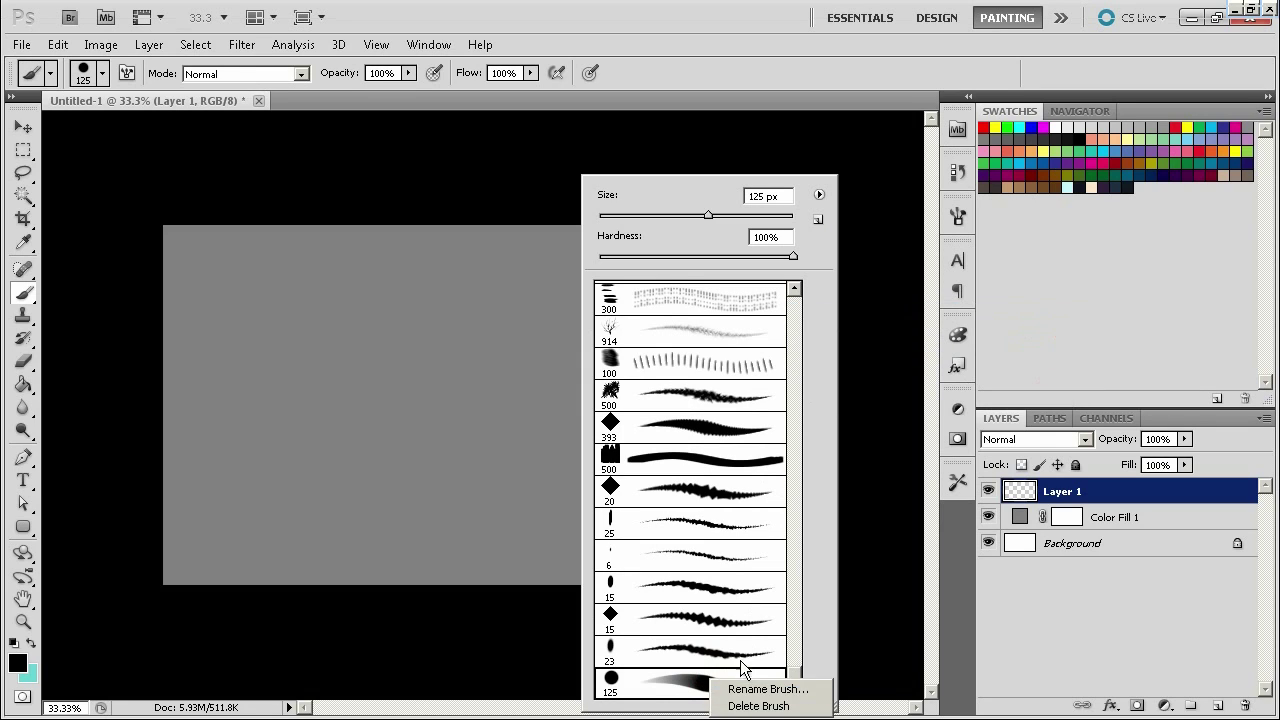
pyautogui.click(726, 677)
# Step: Choose the 23 px elliptical brush preset with 65% hardness and try it with freehand strokes, undoing them
pyautogui.click(722, 655)
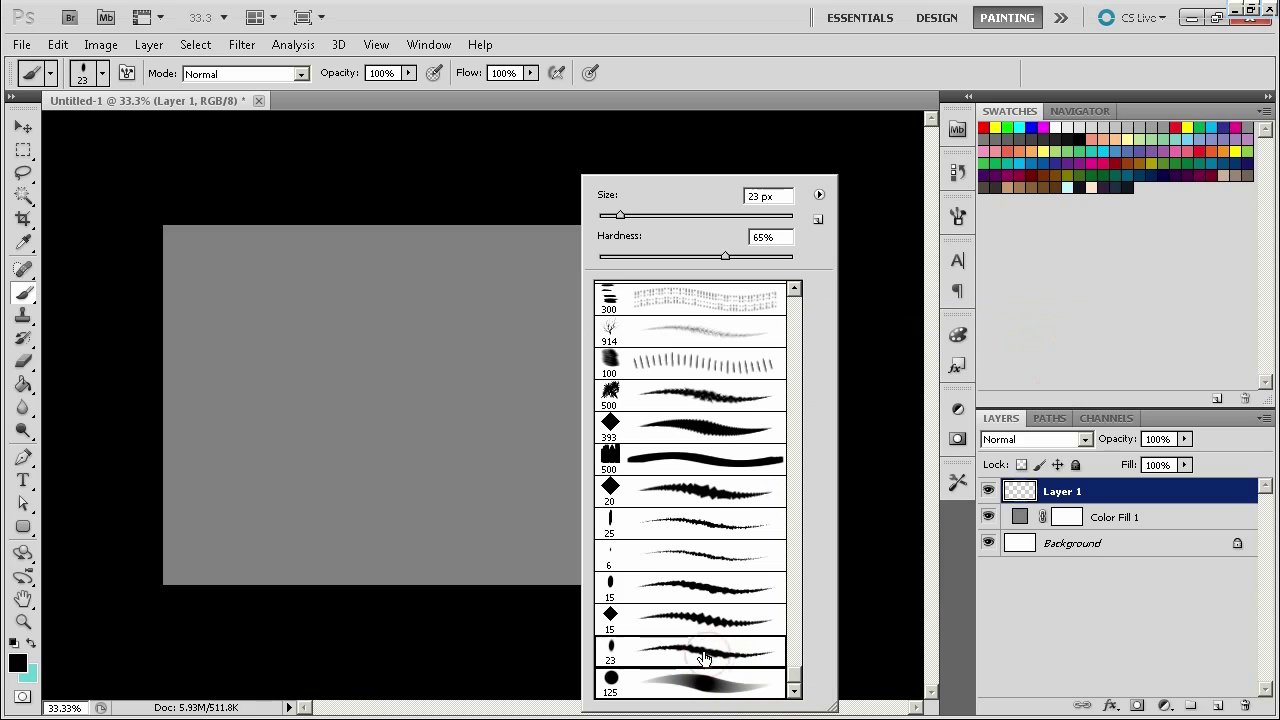
pyautogui.moveTo(450, 300)
pyautogui.mouseDown()
pyautogui.moveTo(461, 438)
pyautogui.moveTo(606, 523)
pyautogui.moveTo(654, 492)
pyautogui.mouseUp()
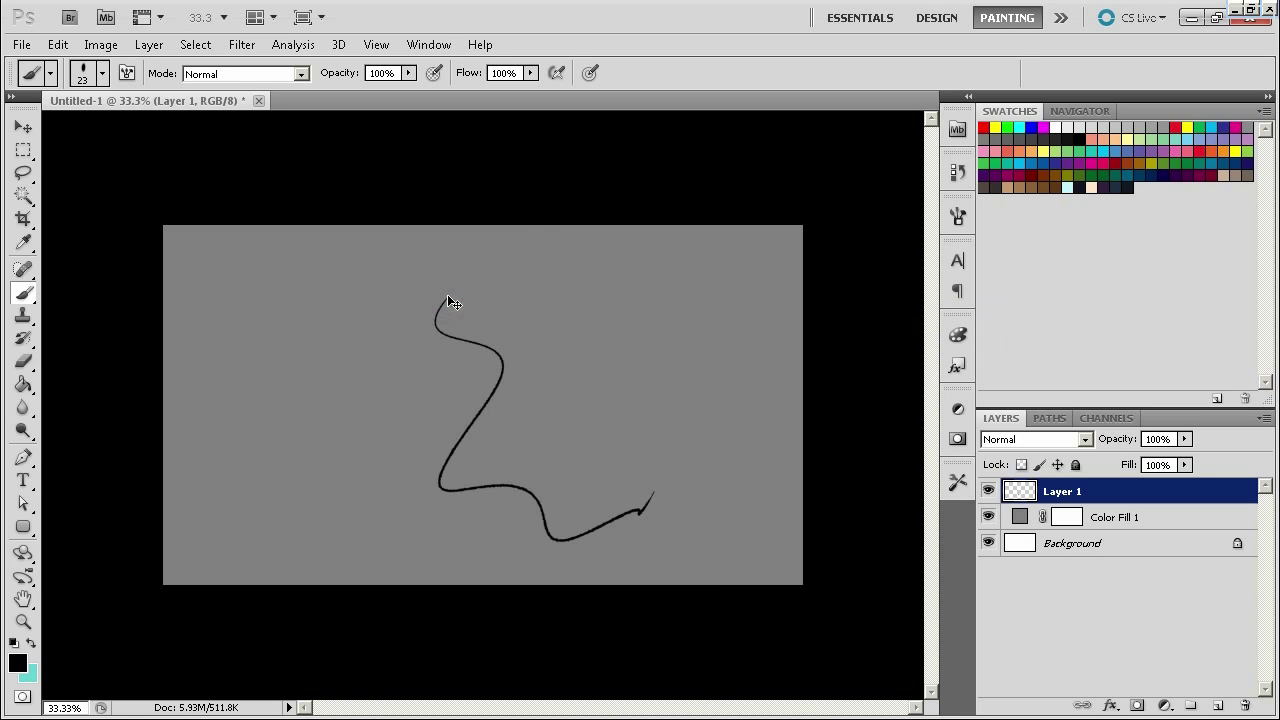
pyautogui.hotkey('ctrl', 'z')
pyautogui.hotkey('ctrl', '+')
pyautogui.moveTo(609, 257)
pyautogui.mouseDown()
pyautogui.moveTo(514, 357)
pyautogui.moveTo(651, 591)
pyautogui.mouseUp()
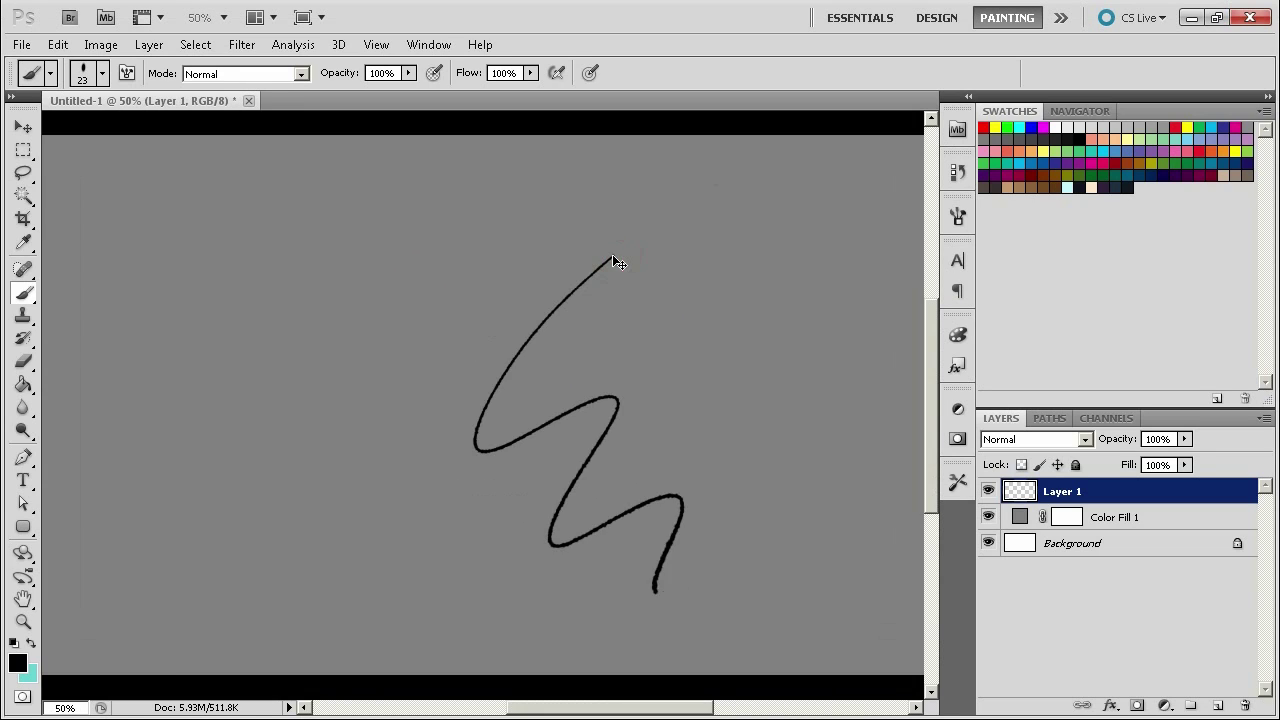
pyautogui.moveTo(489, 296)
pyautogui.mouseDown()
pyautogui.moveTo(443, 366)
pyautogui.moveTo(657, 558)
pyautogui.mouseUp()
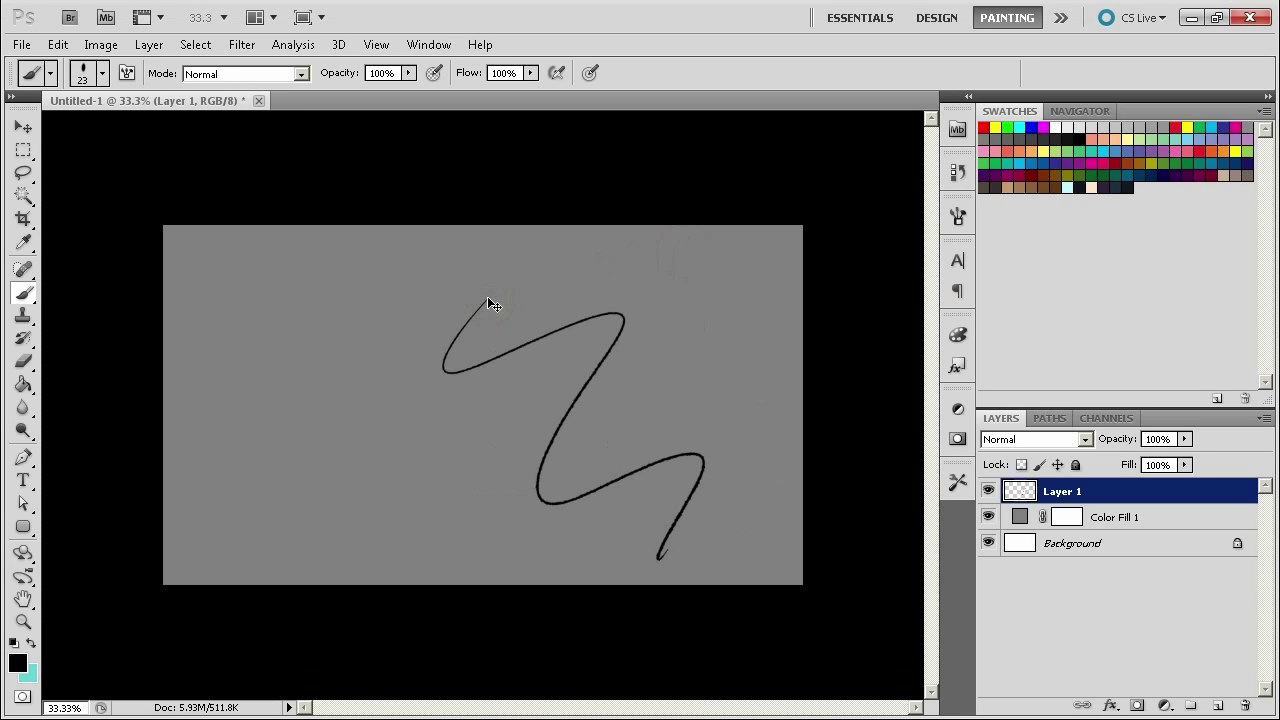
pyautogui.hotkey('ctrl', 'z')
pyautogui.moveTo(556, 433)
pyautogui.mouseDown()
pyautogui.moveTo(683, 389)
pyautogui.moveTo(597, 451)
pyautogui.mouseUp()
pyautogui.hotkey('ctrl', 'z')
# Step: Turn on Transfer for the 23 px elliptical brush and try a short stroke, undoing it
pyautogui.click(960, 215)
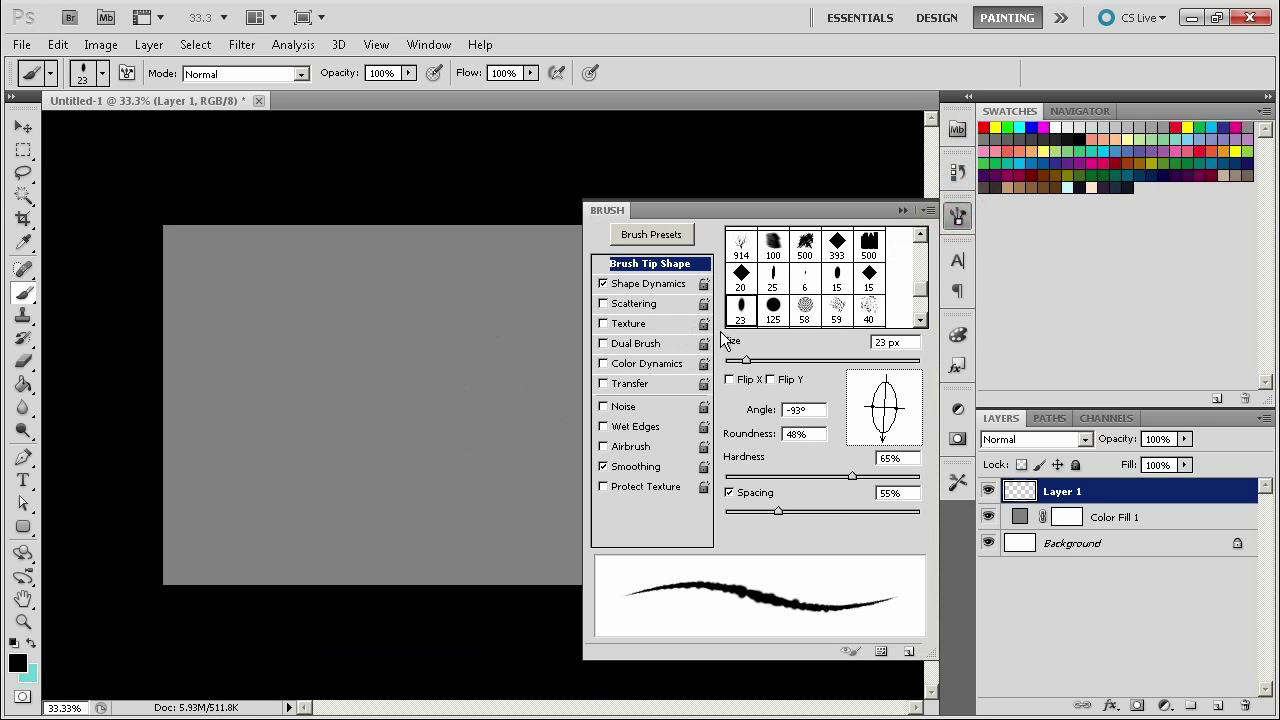
pyautogui.click(640, 386)
pyautogui.moveTo(420, 313)
pyautogui.mouseDown()
pyautogui.moveTo(392, 389)
pyautogui.moveTo(502, 512)
pyautogui.moveTo(418, 487)
pyautogui.moveTo(416, 334)
pyautogui.mouseUp()
pyautogui.hotkey('ctrl', 'z')
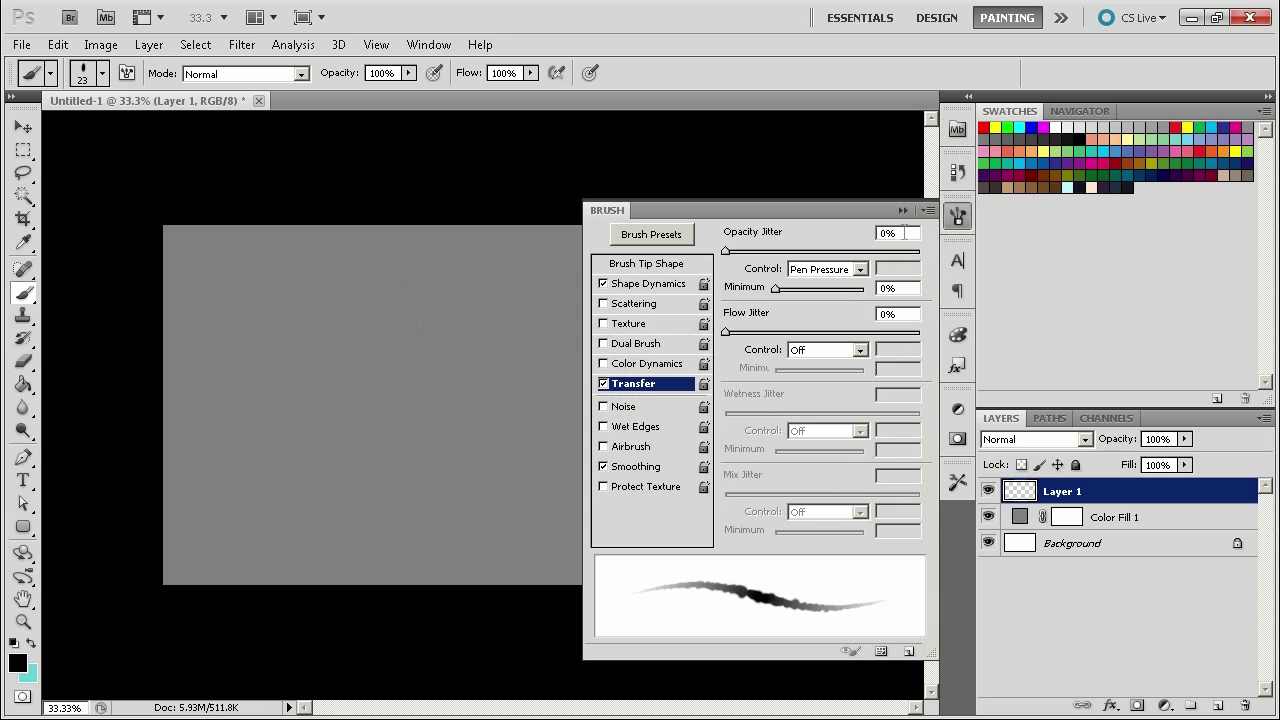
pyautogui.click(907, 210)
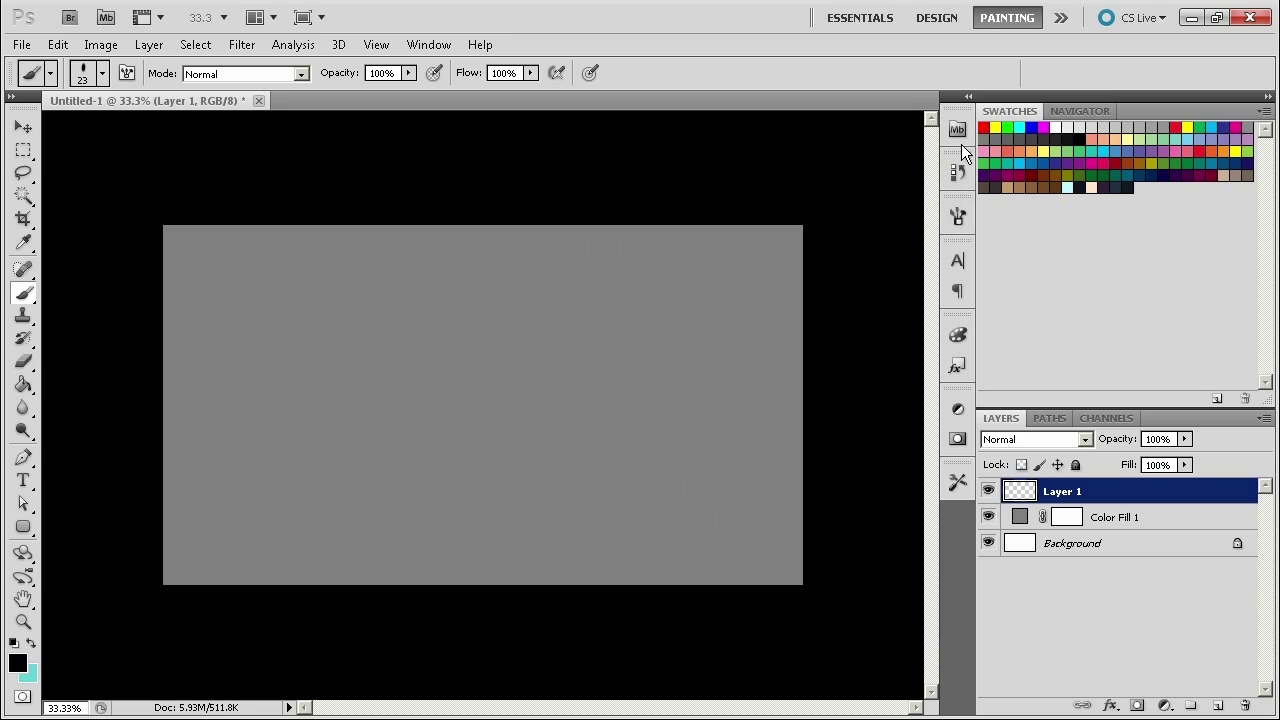
# Step: Set the elliptical brush tip's roundness to 52% and spacing to 45%, and turn off Transfer
pyautogui.click(958, 215)
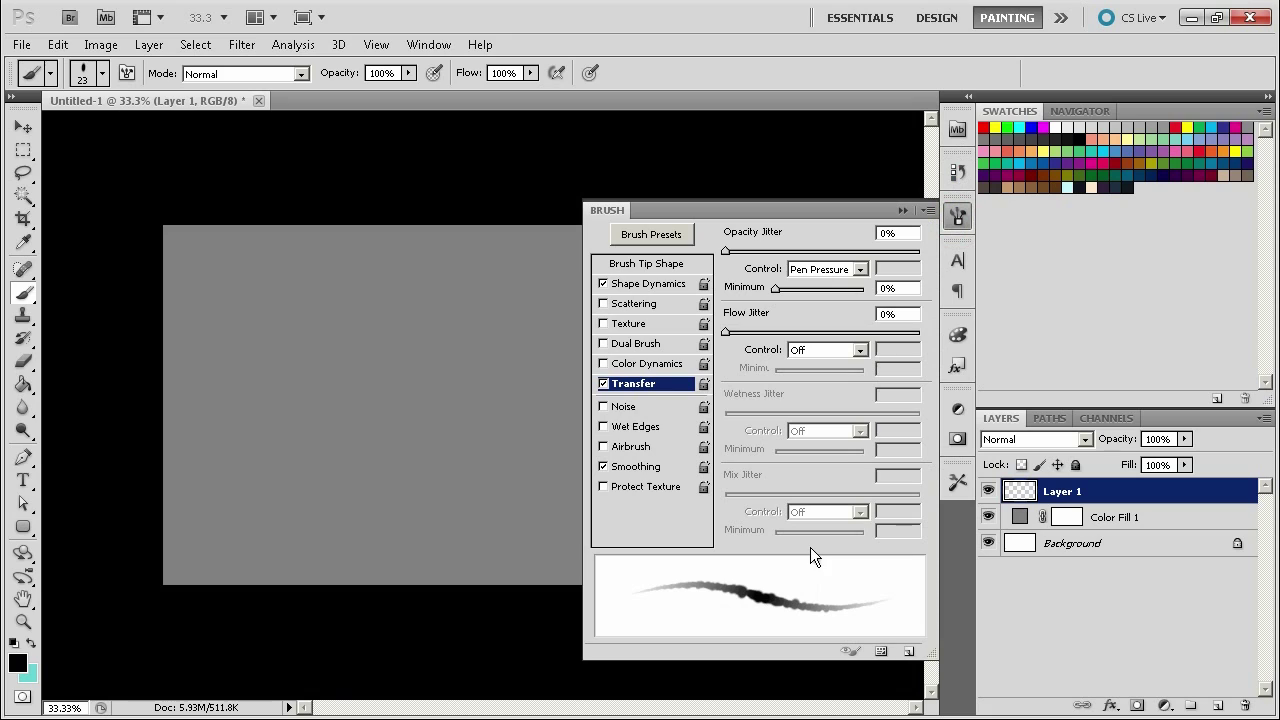
pyautogui.click(659, 263)
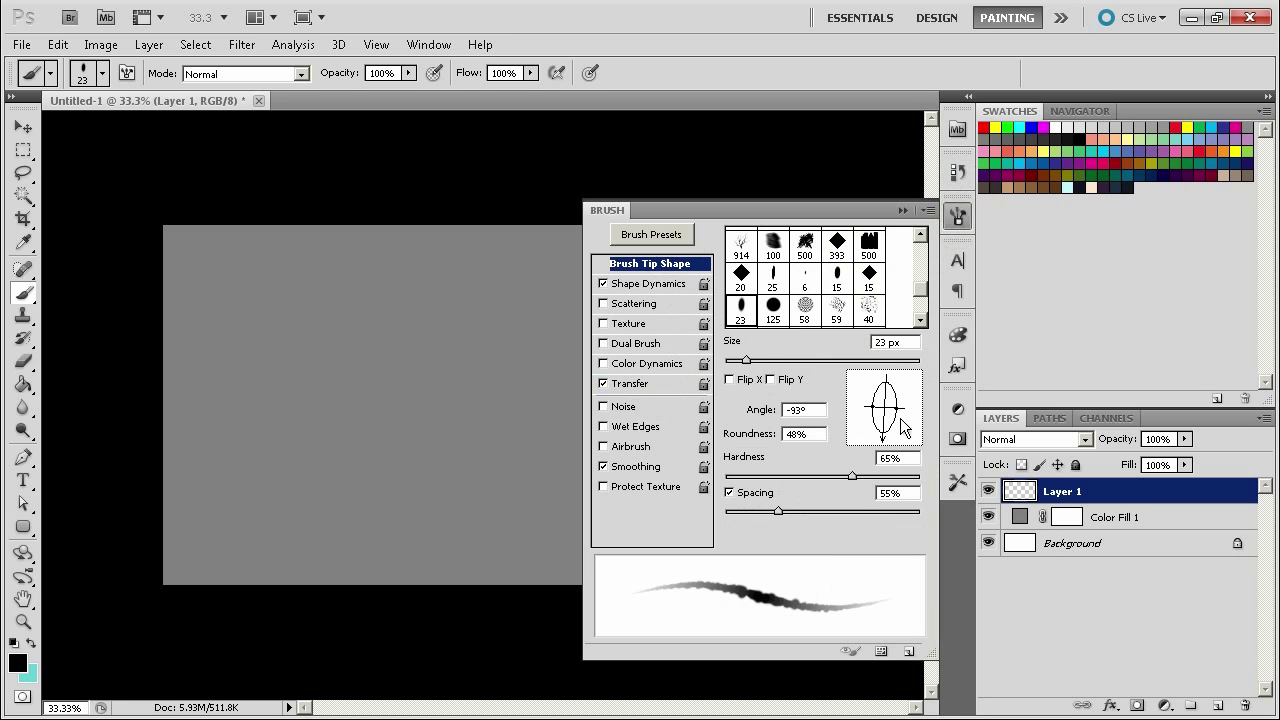
pyautogui.moveTo(889, 408)
pyautogui.mouseDown()
pyautogui.moveTo(908, 408)
pyautogui.moveTo(889, 408)
pyautogui.moveTo(890, 452)
pyautogui.mouseUp()
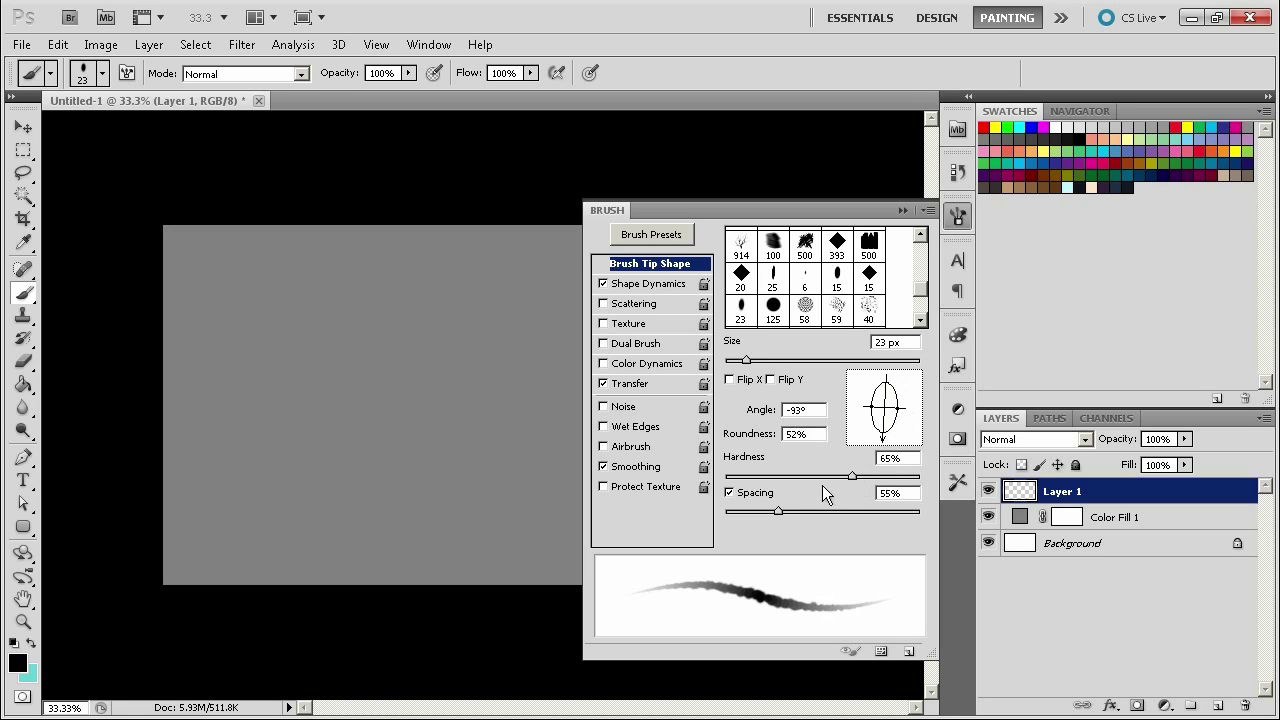
pyautogui.moveTo(778, 516)
pyautogui.mouseDown()
pyautogui.moveTo(749, 516)
pyautogui.moveTo(784, 513)
pyautogui.moveTo(768, 510)
pyautogui.mouseUp()
pyautogui.click(603, 383)
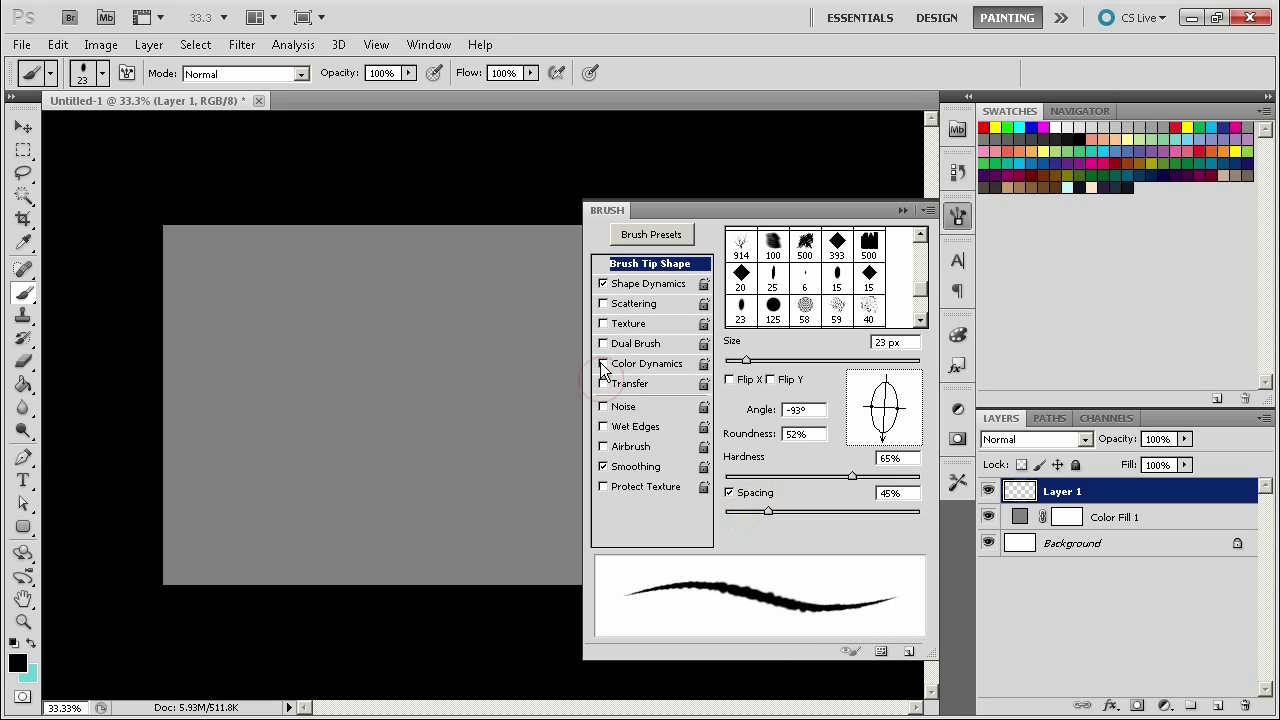
# Step: Adjust the minimum roundness, size jitter and angle jitter in the elliptical brush's Shape Dynamics
pyautogui.click(646, 285)
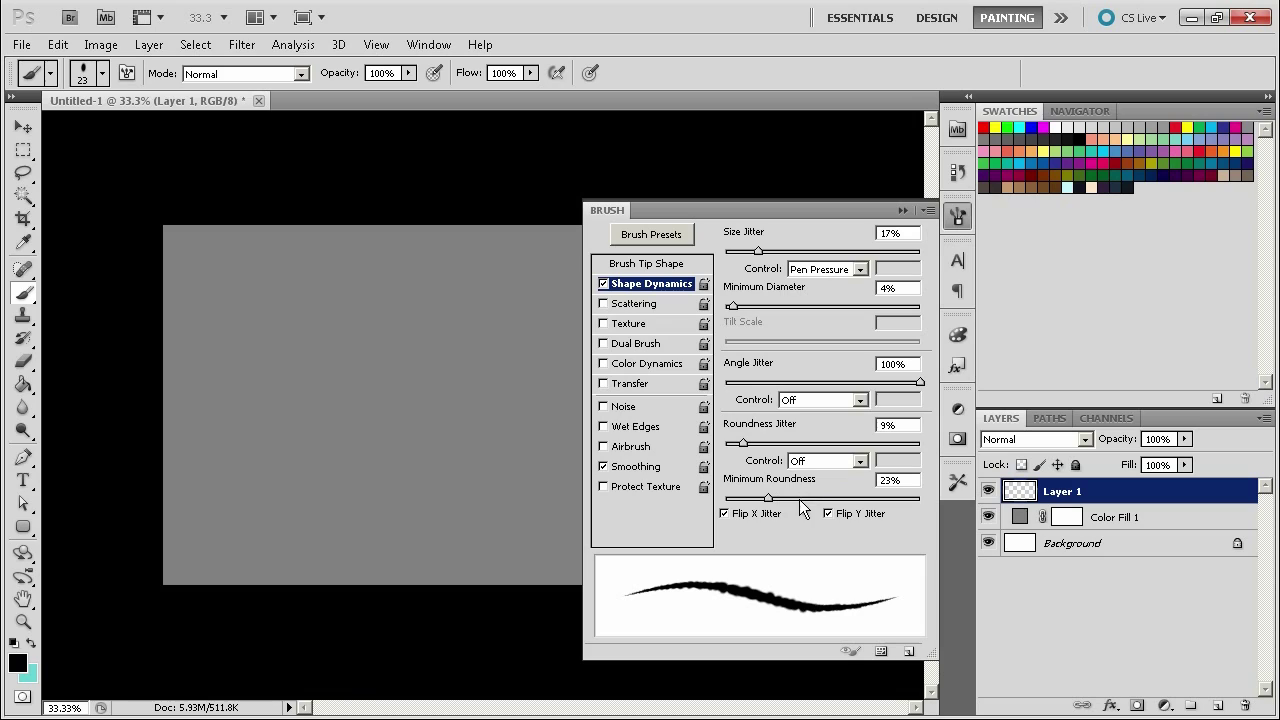
pyautogui.moveTo(767, 498)
pyautogui.mouseDown()
pyautogui.moveTo(741, 499)
pyautogui.moveTo(775, 499)
pyautogui.mouseUp()
pyautogui.moveTo(758, 251); pyautogui.dragTo(760, 251)
pyautogui.moveTo(919, 383)
pyautogui.mouseDown()
pyautogui.moveTo(726, 383)
pyautogui.moveTo(920, 383)
pyautogui.mouseUp()
# Step: Try the adjusted elliptical brush with several freehand strokes on the canvas, undoing each one
pyautogui.moveTo(469, 268)
pyautogui.mouseDown()
pyautogui.moveTo(485, 305)
pyautogui.moveTo(400, 426)
pyautogui.moveTo(493, 525)
pyautogui.moveTo(549, 507)
pyautogui.mouseUp()
pyautogui.hotkey('ctrl', 'z')
pyautogui.click(957, 216)
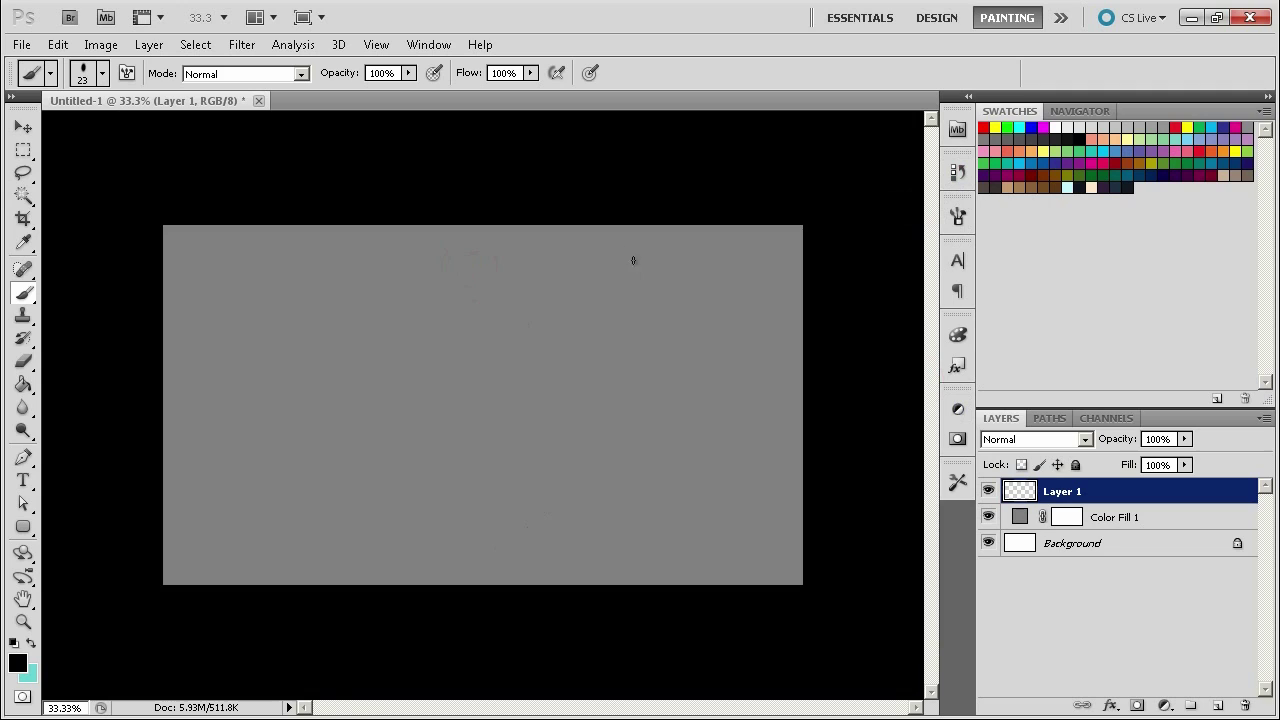
pyautogui.moveTo(618, 246)
pyautogui.mouseDown()
pyautogui.moveTo(501, 321)
pyautogui.moveTo(520, 481)
pyautogui.moveTo(710, 437)
pyautogui.mouseUp()
pyautogui.hotkey('ctrl', 'z')
pyautogui.moveTo(554, 266)
pyautogui.mouseDown()
pyautogui.moveTo(400, 509)
pyautogui.moveTo(455, 305)
pyautogui.moveTo(370, 470)
pyautogui.mouseUp()
pyautogui.hotkey('ctrl', 'z')
# Step: Try the J - faktura1 and J - oils tool presets with freehand strokes, undoing both
pyautogui.click(957, 481)
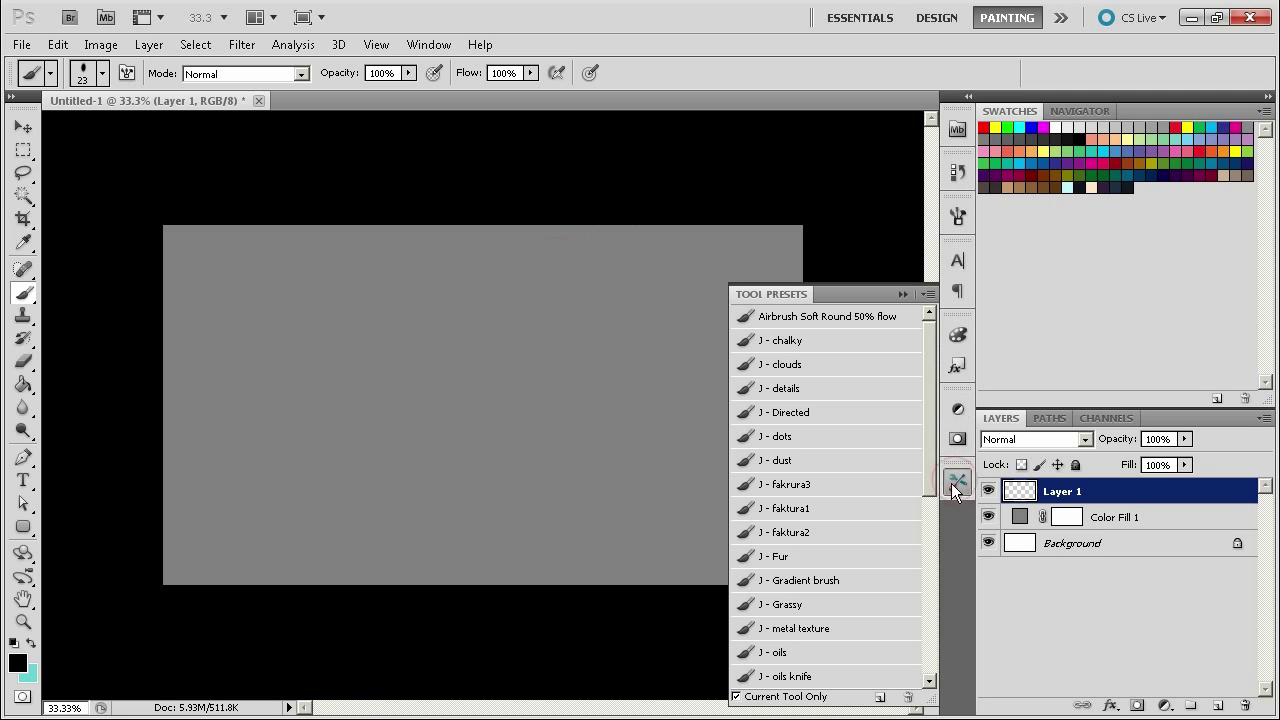
pyautogui.click(789, 510)
pyautogui.moveTo(509, 300)
pyautogui.mouseDown()
pyautogui.moveTo(410, 500)
pyautogui.moveTo(300, 570)
pyautogui.mouseUp()
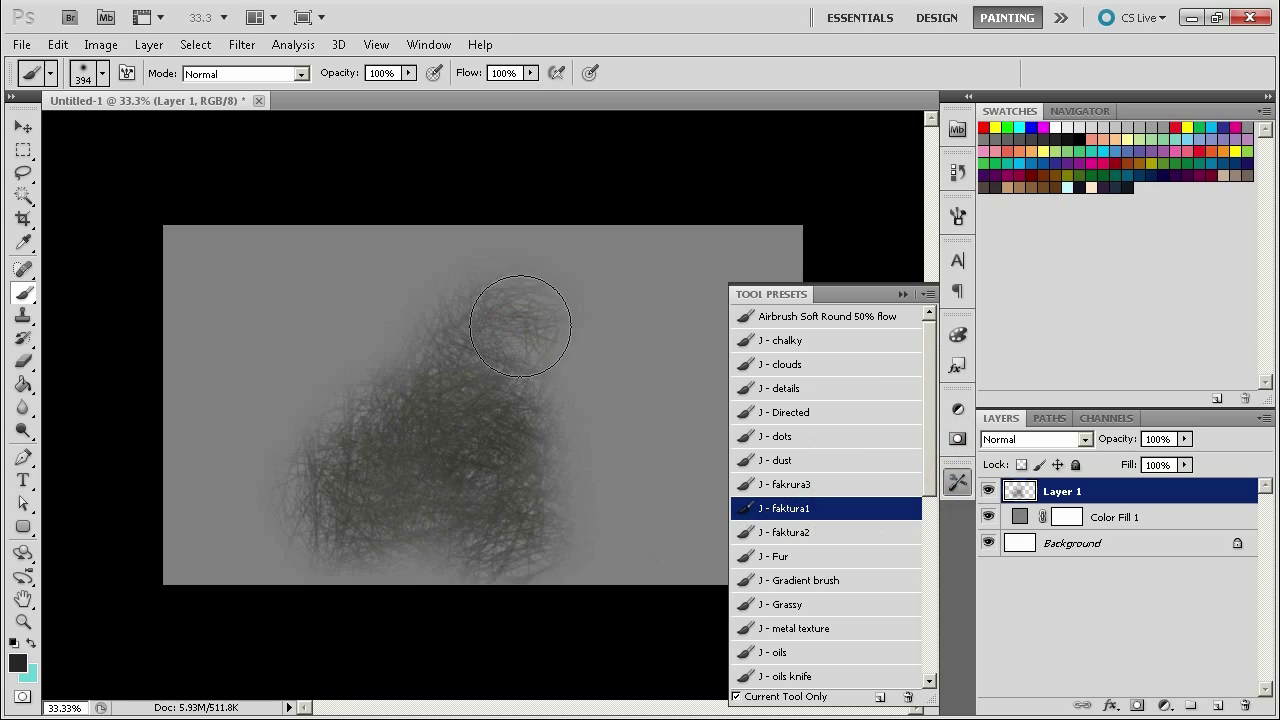
pyautogui.hotkey('ctrl', 'z')
pyautogui.click(858, 652)
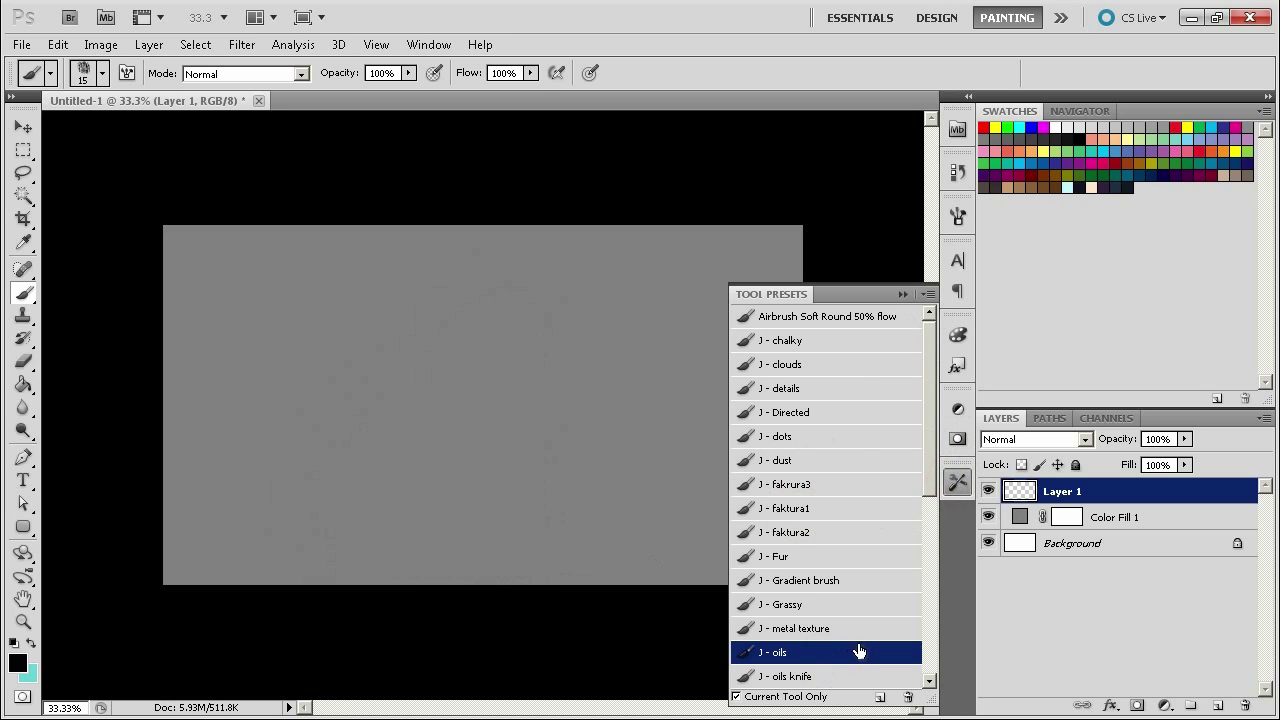
pyautogui.moveTo(572, 300)
pyautogui.mouseDown()
pyautogui.moveTo(577, 425)
pyautogui.moveTo(494, 408)
pyautogui.moveTo(492, 478)
pyautogui.moveTo(572, 538)
pyautogui.moveTo(696, 565)
pyautogui.mouseUp()
pyautogui.hotkey('ctrl', 'z')
pyautogui.click(905, 296)
# Step: Return to the 23 px elliptical brush preset and check it with two freehand strokes, undoing both
pyautogui.rightClick(634, 320)
pyautogui.click(783, 652)
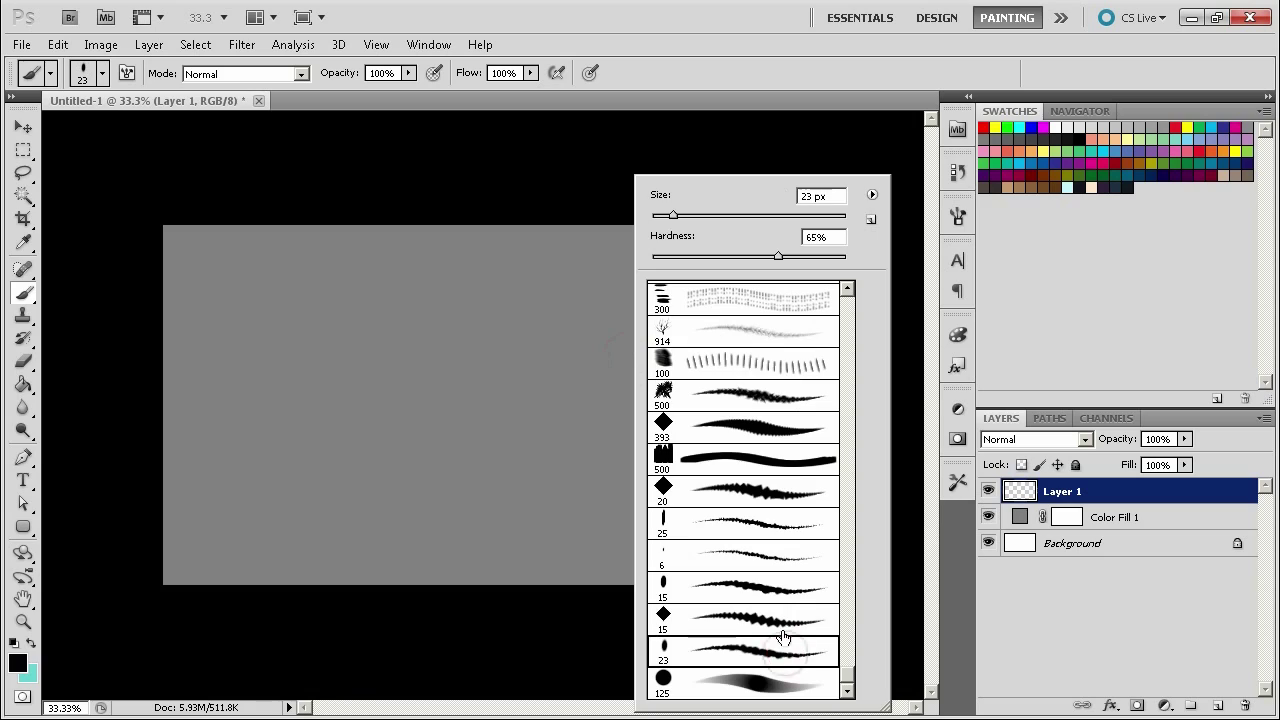
pyautogui.moveTo(434, 310)
pyautogui.mouseDown()
pyautogui.moveTo(474, 410)
pyautogui.moveTo(634, 563)
pyautogui.mouseUp()
pyautogui.hotkey('ctrl', 'z')
pyautogui.moveTo(537, 269)
pyautogui.mouseDown()
pyautogui.moveTo(443, 509)
pyautogui.moveTo(700, 480)
pyautogui.mouseUp()
pyautogui.hotkey('ctrl', 'z')
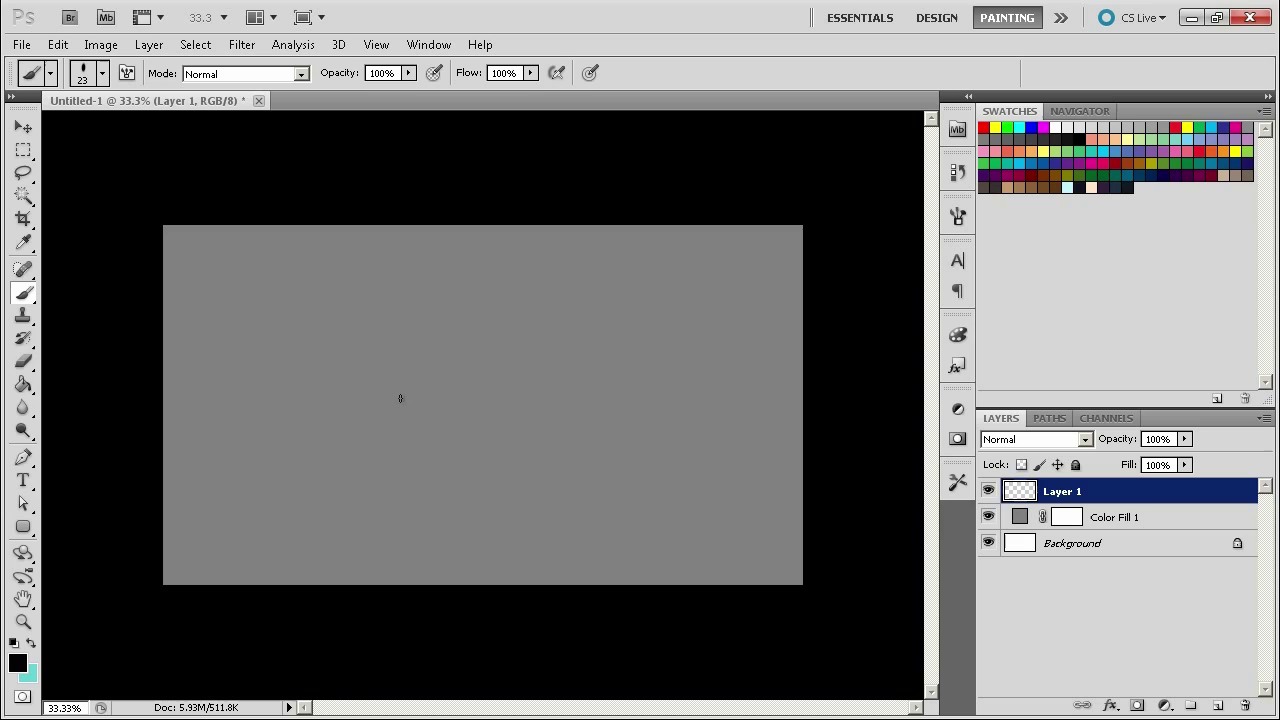
# Step: Show the Animation timeline and place the playhead at its start
pyautogui.click(429, 44)
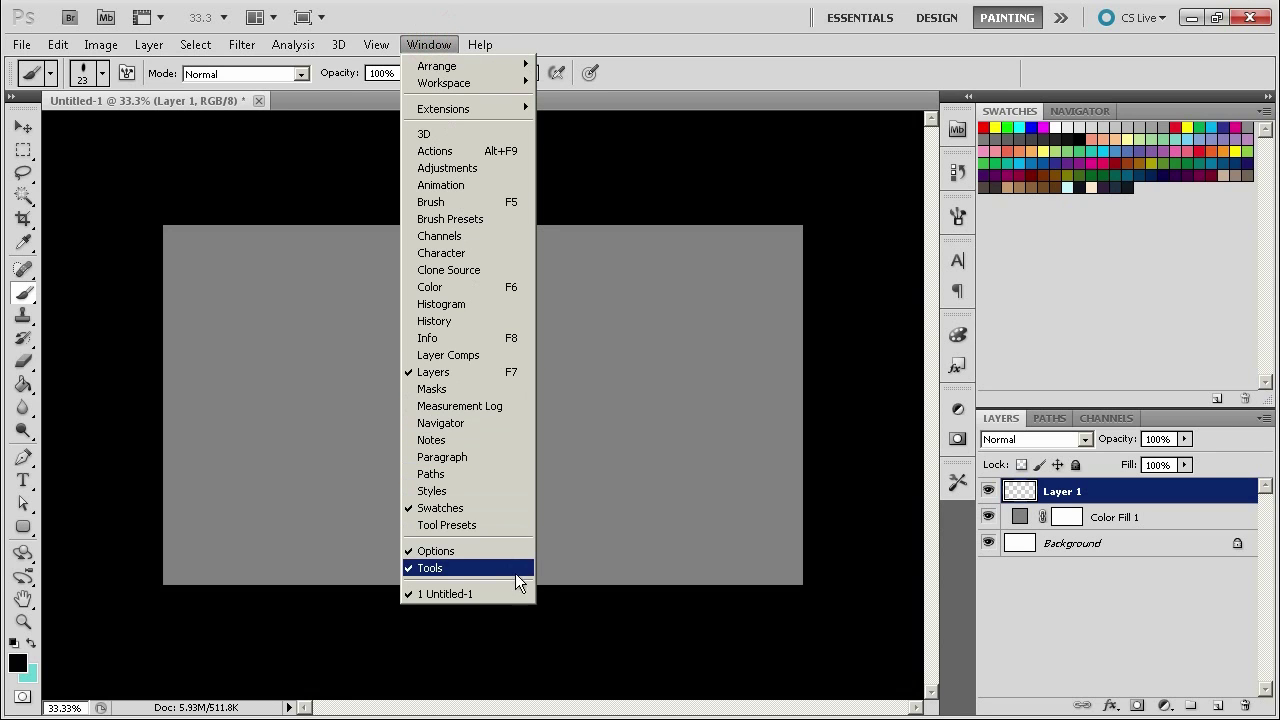
pyautogui.click(496, 184)
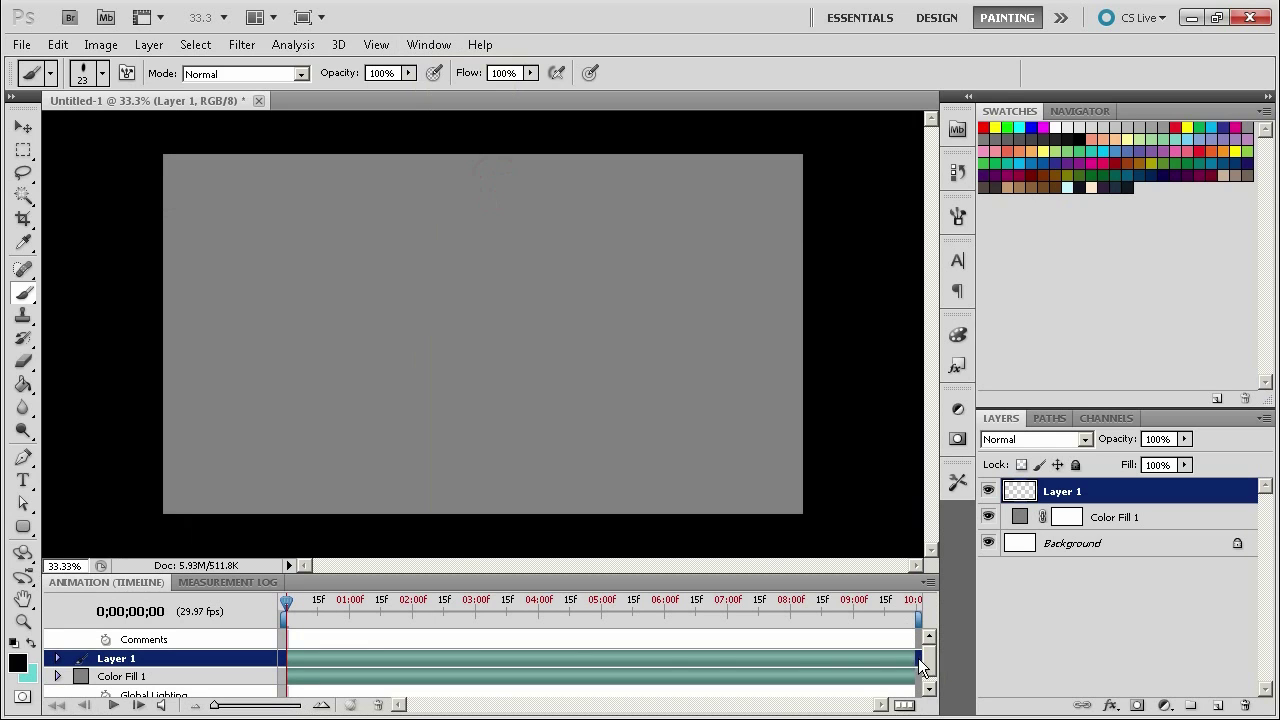
pyautogui.moveTo(294, 604)
pyautogui.mouseDown()
pyautogui.moveTo(394, 604)
pyautogui.moveTo(286, 604)
pyautogui.mouseUp()
# Step: Add a new blank video layer above Layer 1
pyautogui.rightClick(604, 317)
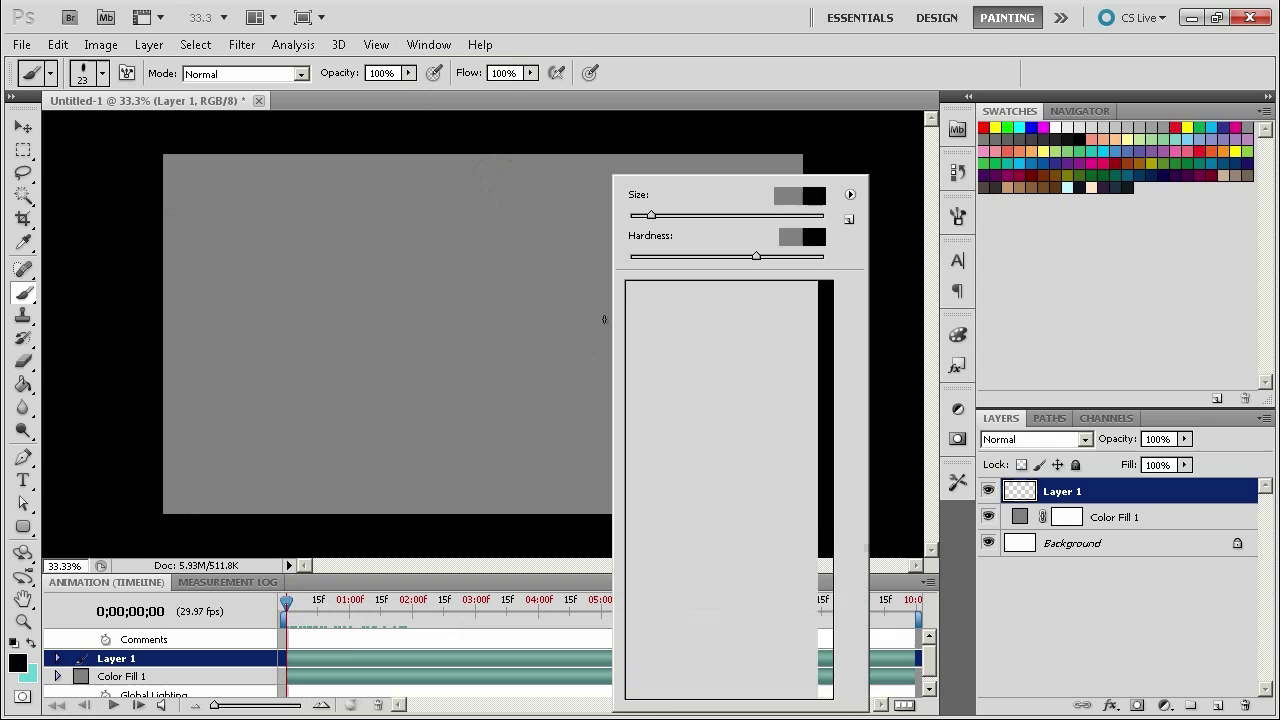
pyautogui.click(148, 46)
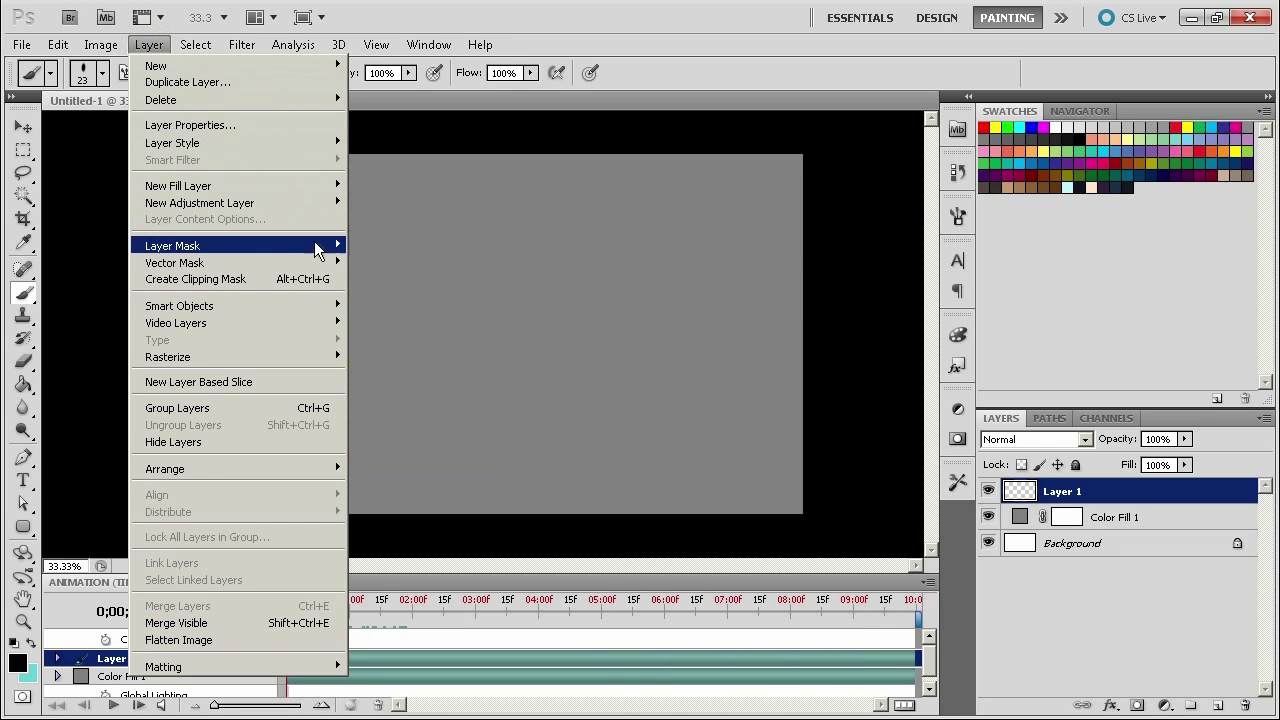
pyautogui.moveTo(296, 321)
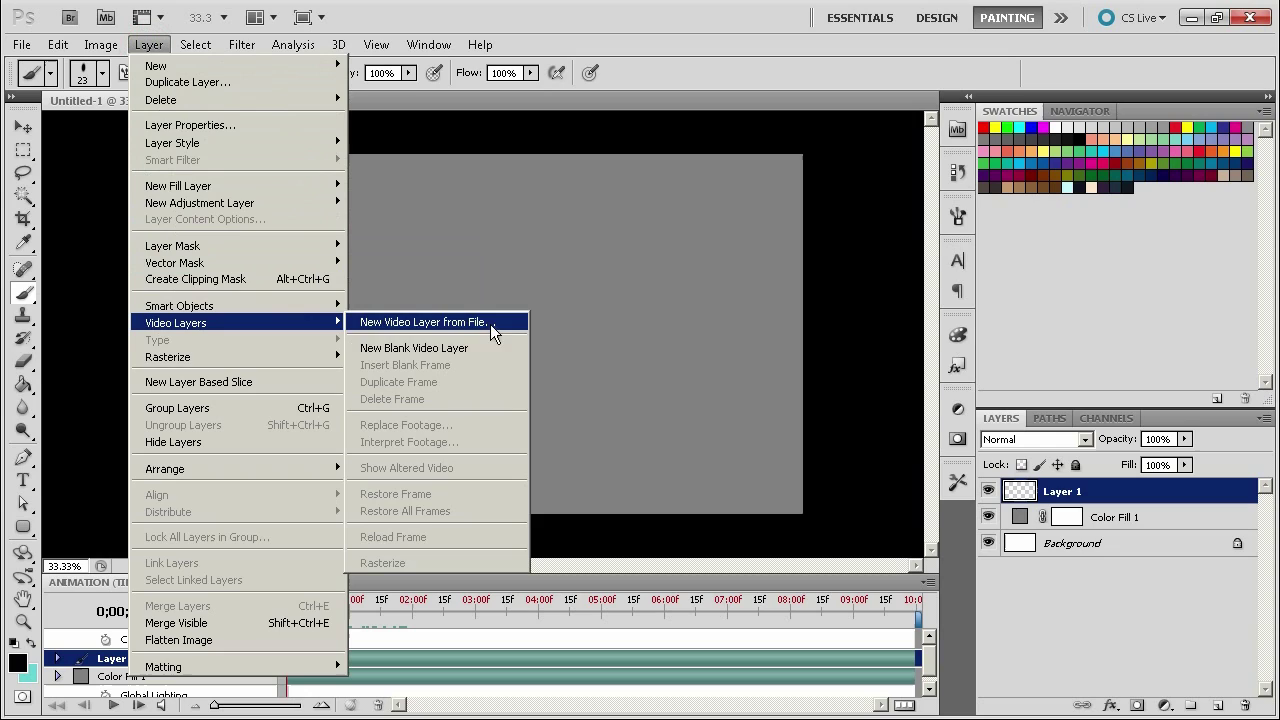
pyautogui.click(482, 348)
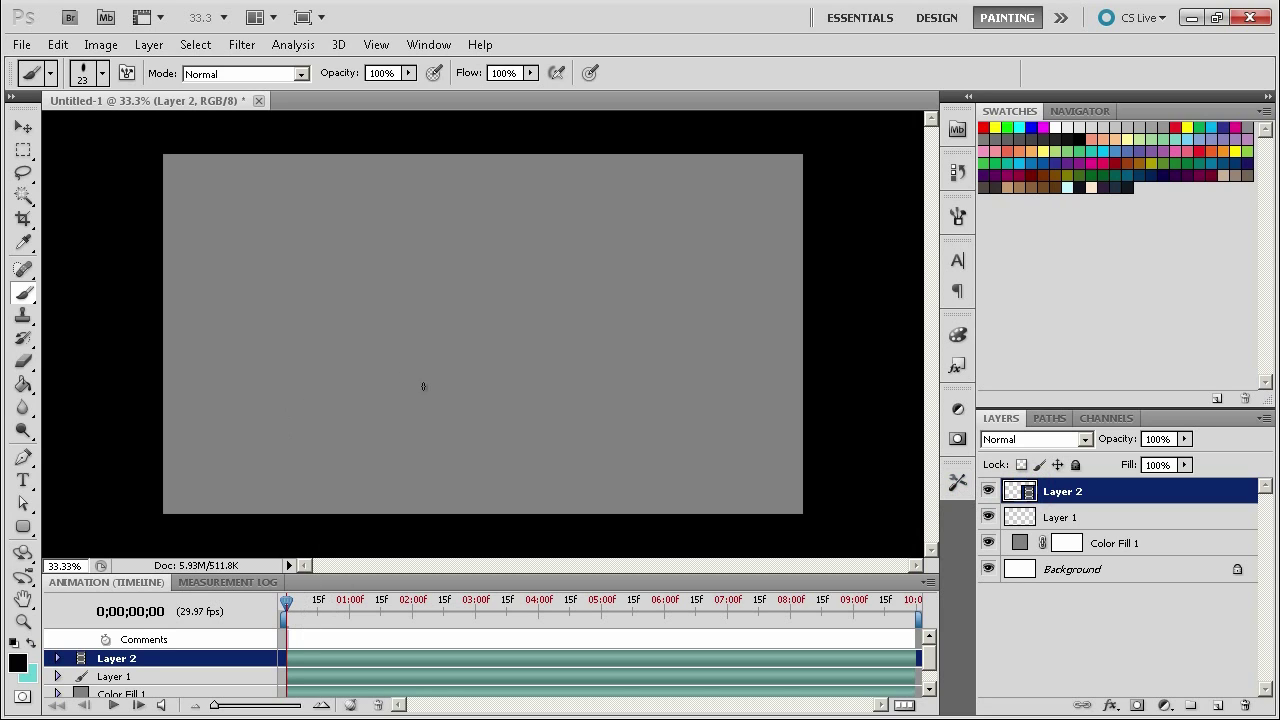
# Step: Draw a round cartoon face with open eyes, a nose and a frowning mouth on the video layer's first frame
pyautogui.moveTo(423, 386); pyautogui.dragTo(421, 386)
pyautogui.moveTo(392, 322); pyautogui.dragTo(403, 296)
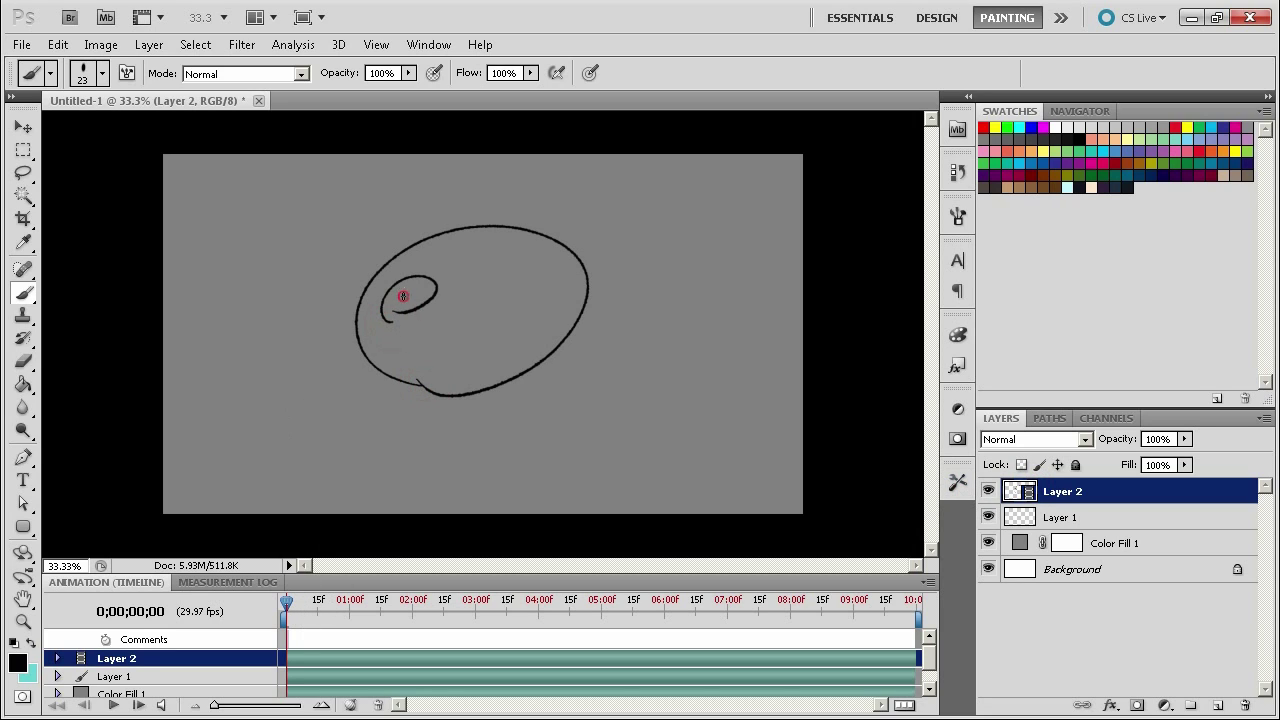
pyautogui.moveTo(542, 287); pyautogui.dragTo(479, 308)
pyautogui.click(535, 271)
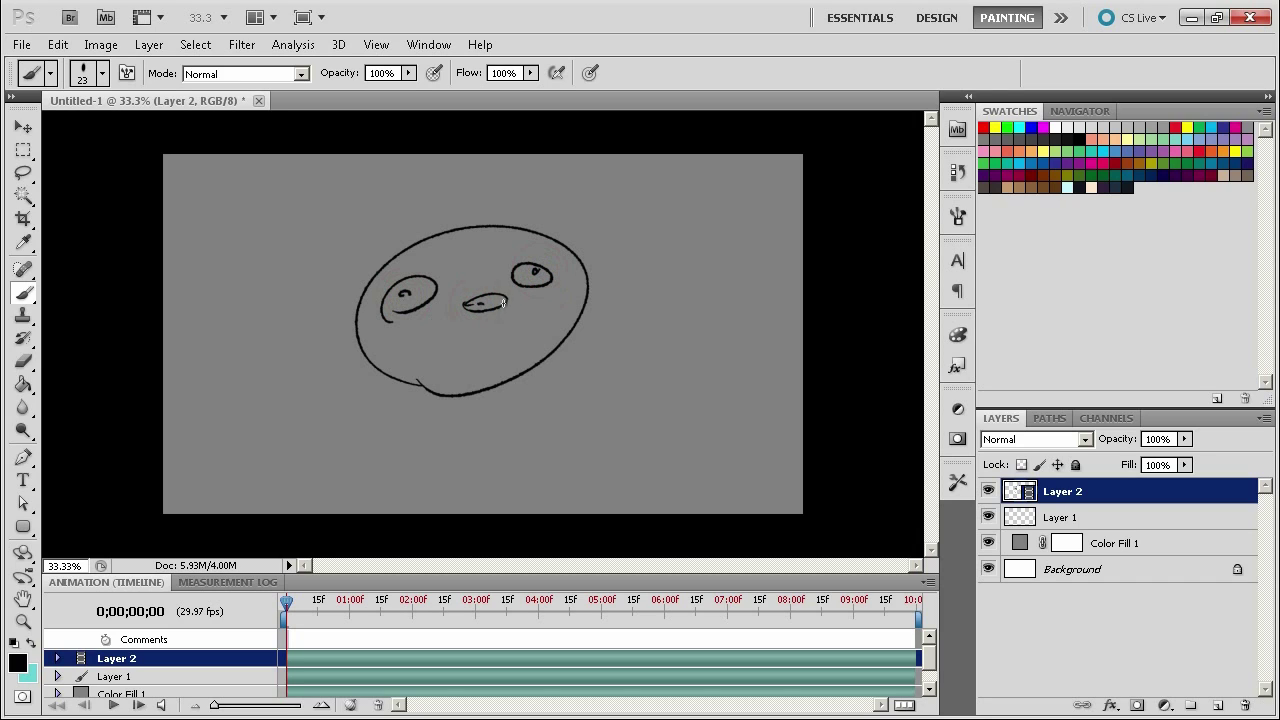
pyautogui.moveTo(541, 340); pyautogui.dragTo(490, 353)
# Step: Turn on onion skins and place the playhead at 0;00;00;01
pyautogui.moveTo(287, 601); pyautogui.dragTo(290, 601)
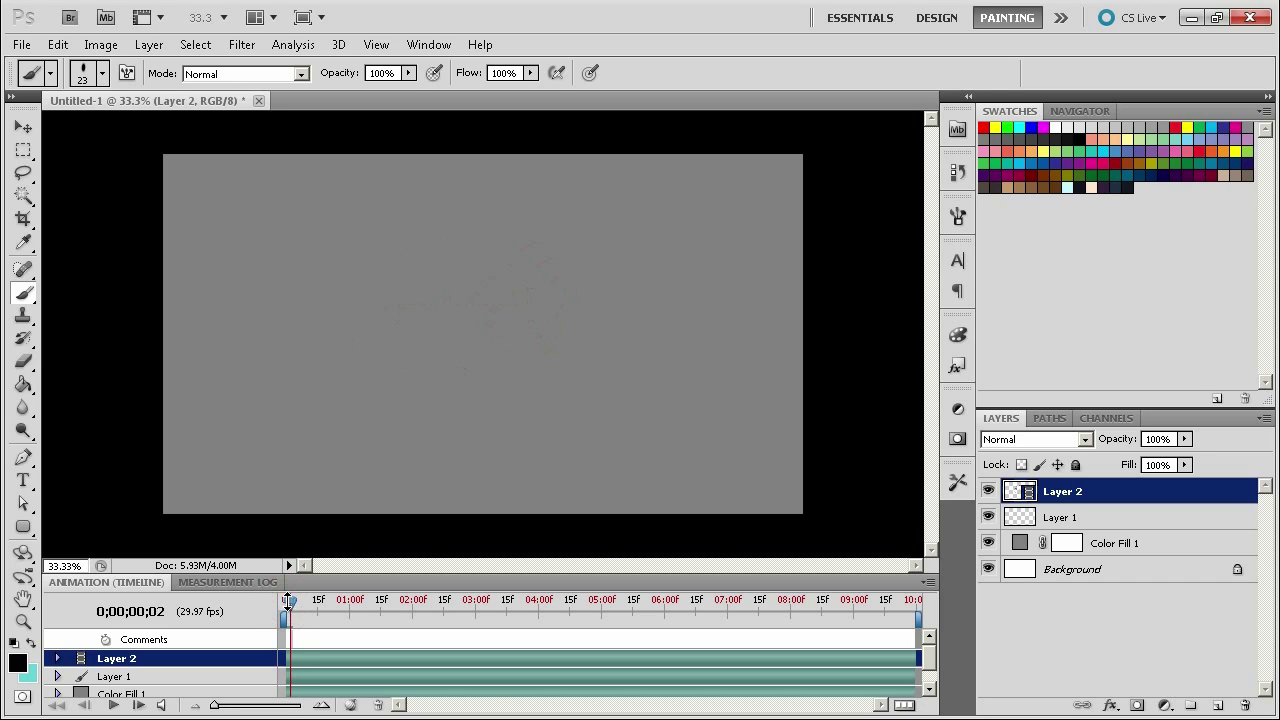
pyautogui.click(350, 705)
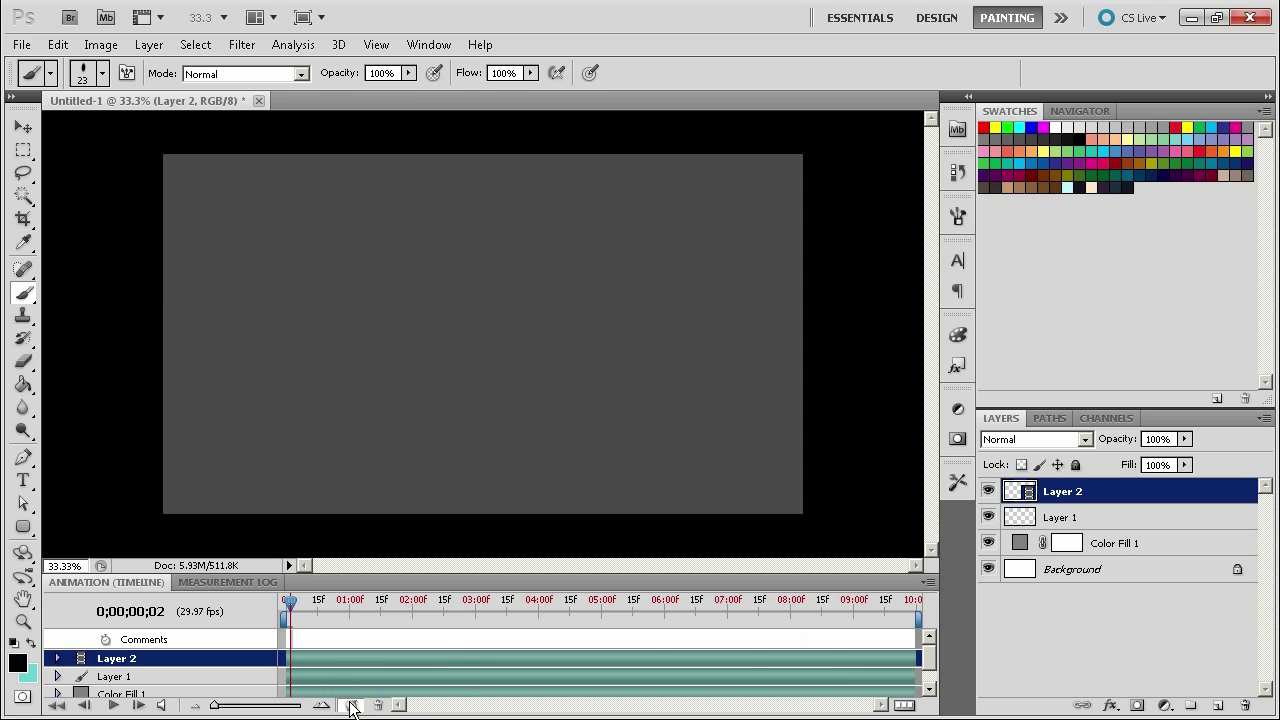
pyautogui.moveTo(291, 601); pyautogui.dragTo(291, 600)
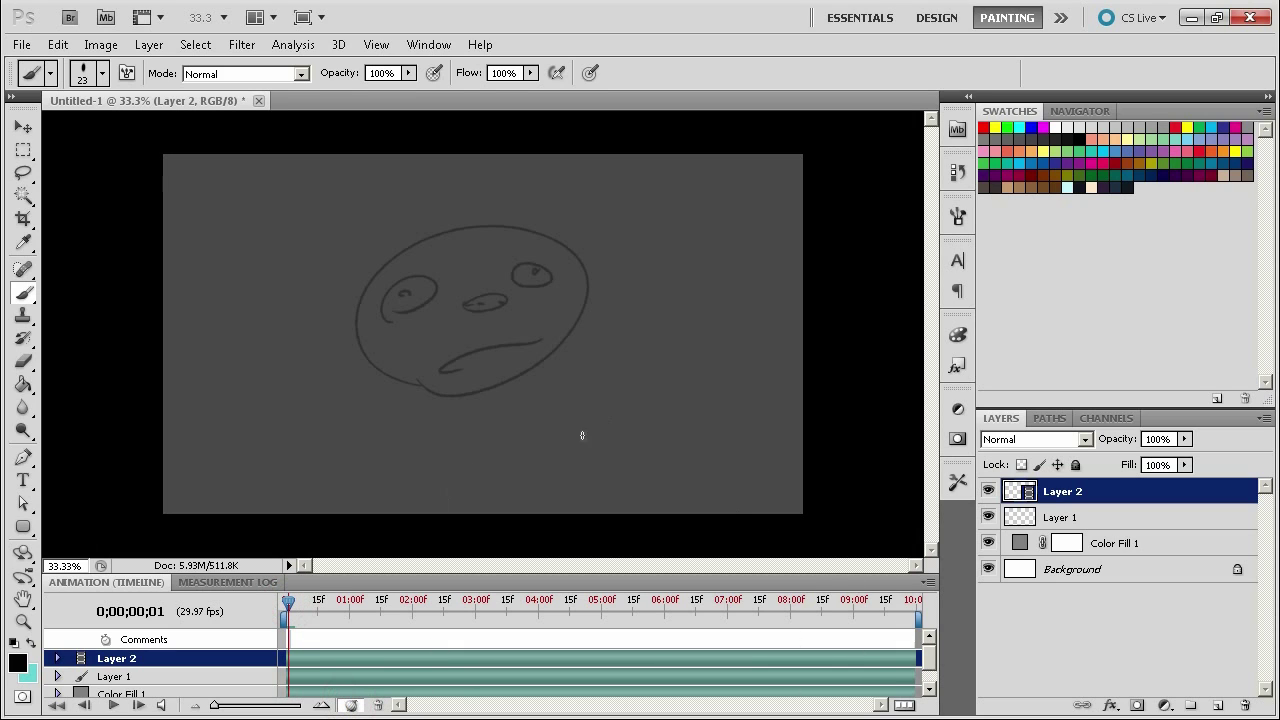
# Step: Draw the second frame's face over the onion skin, with half-closed eyes, a nose, a mouth and a slightly wider head outline
pyautogui.moveTo(386, 316); pyautogui.dragTo(407, 293)
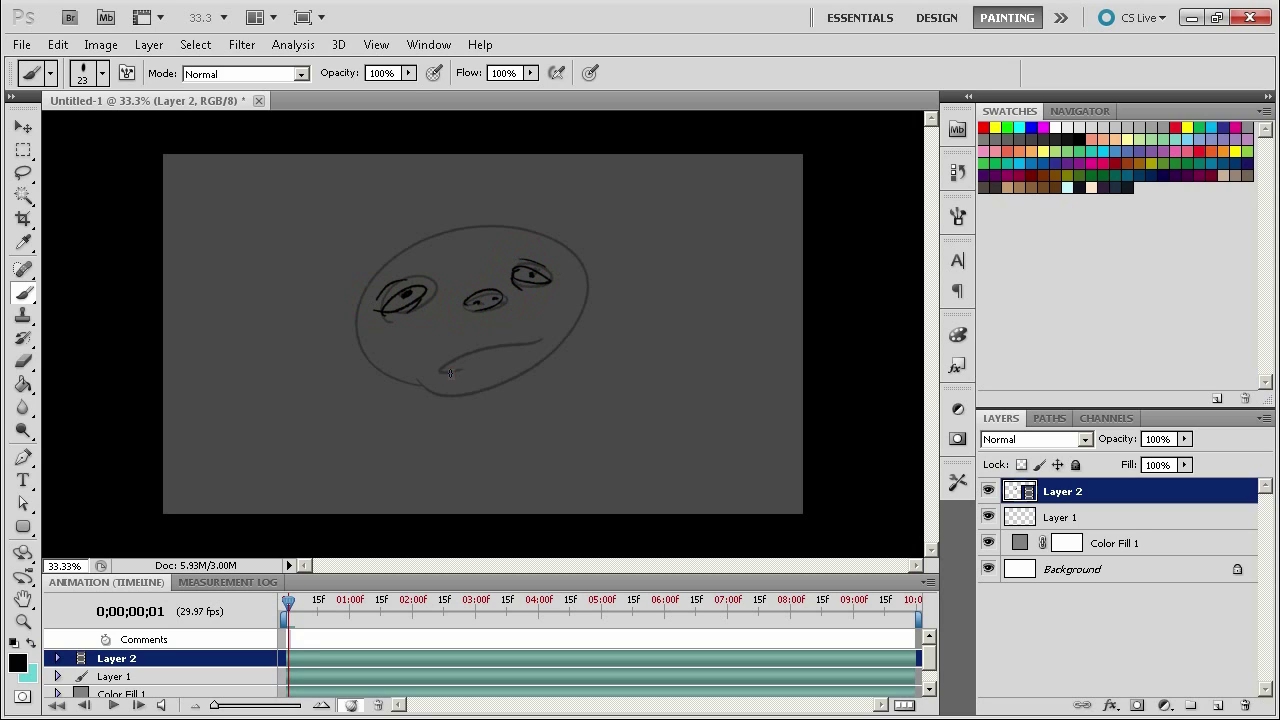
pyautogui.moveTo(450, 373); pyautogui.dragTo(552, 345)
pyautogui.moveTo(470, 385)
pyautogui.mouseDown()
pyautogui.moveTo(363, 288)
pyautogui.moveTo(548, 346)
pyautogui.mouseUp()
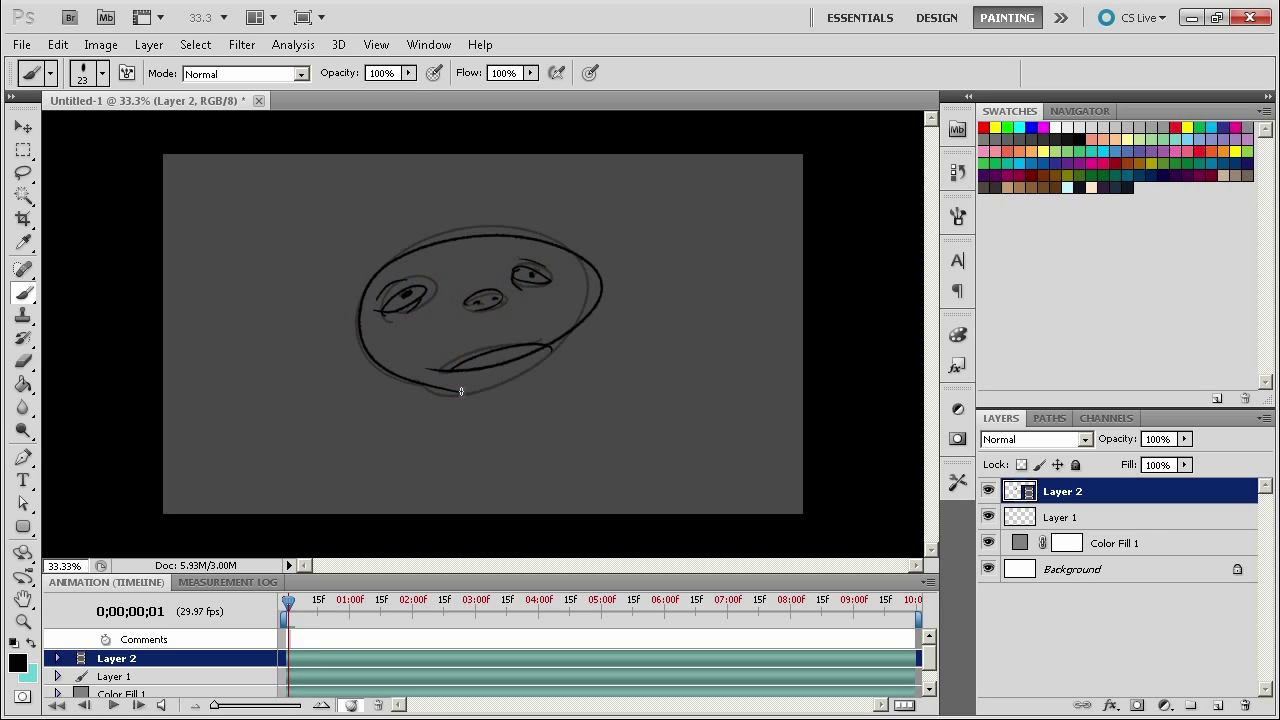
# Step: Advance to 0;00;00;02 and draw the third face with closed eyes, a nose, a short mouth line and a wider head outline
pyautogui.moveTo(288, 600); pyautogui.dragTo(290, 601)
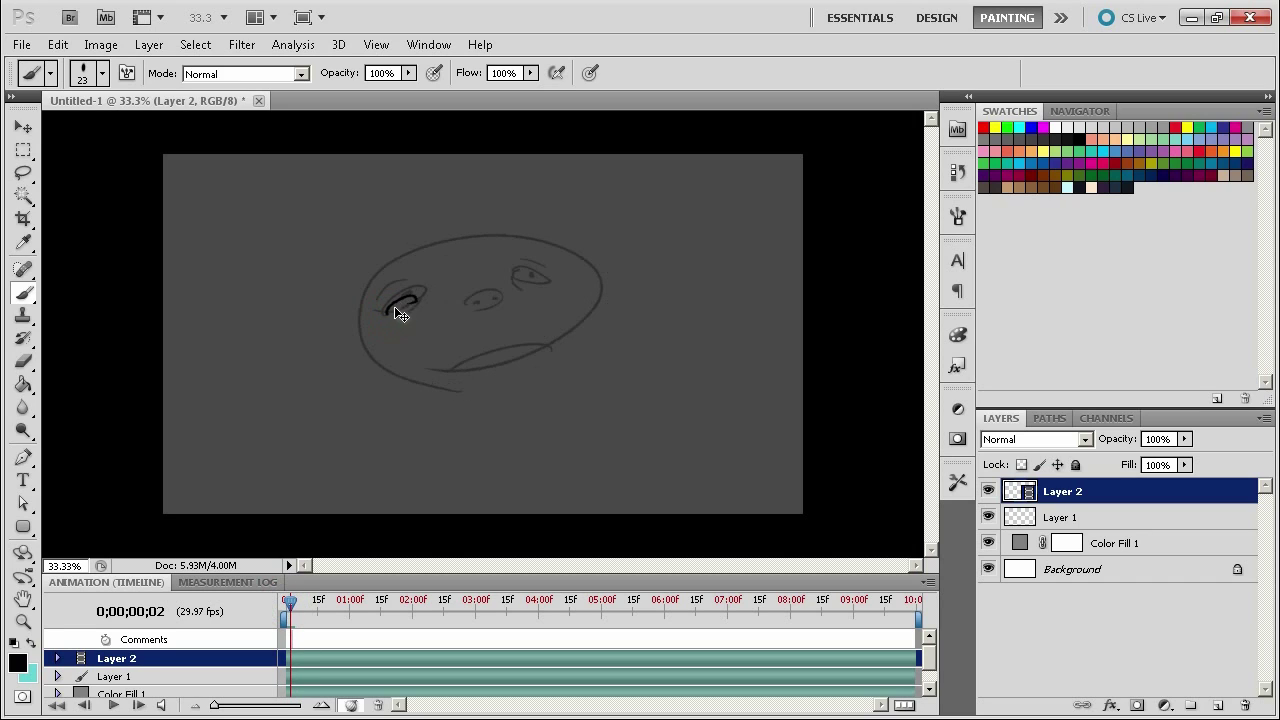
pyautogui.hotkey('ctrl', 'z')
pyautogui.moveTo(428, 296); pyautogui.dragTo(389, 311)
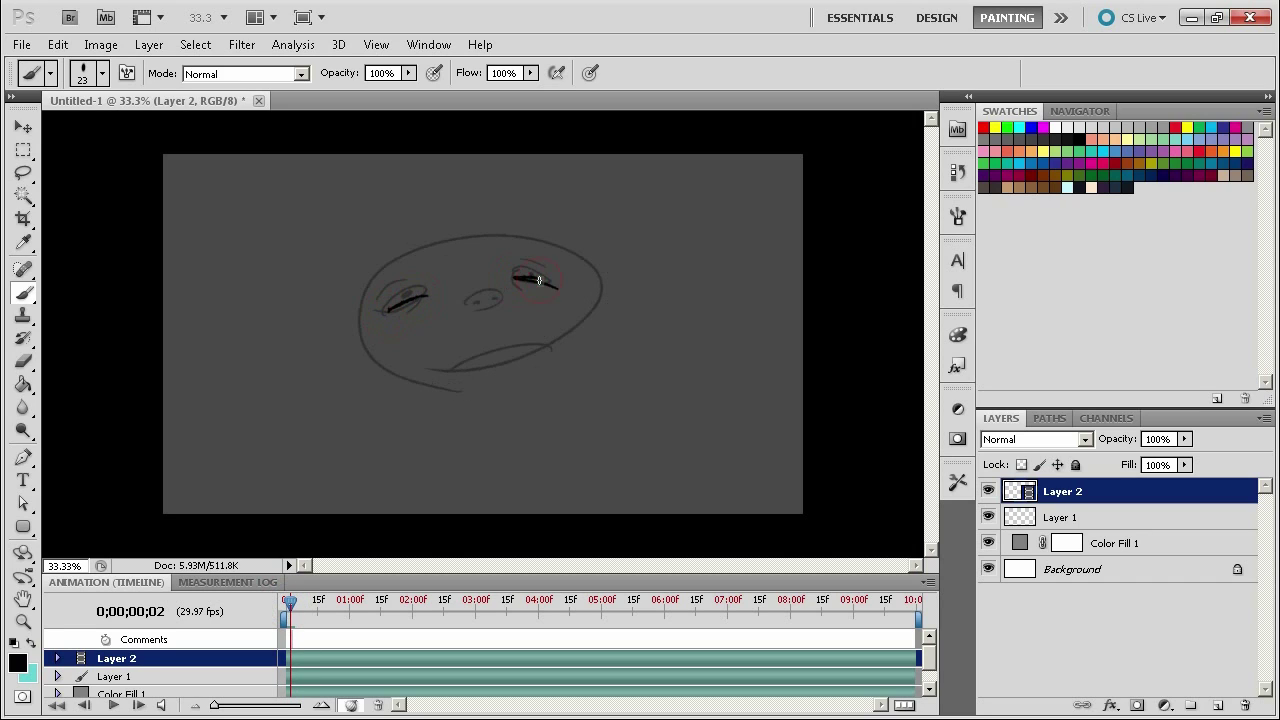
pyautogui.moveTo(467, 307); pyautogui.dragTo(482, 300)
pyautogui.moveTo(530, 338); pyautogui.dragTo(434, 381)
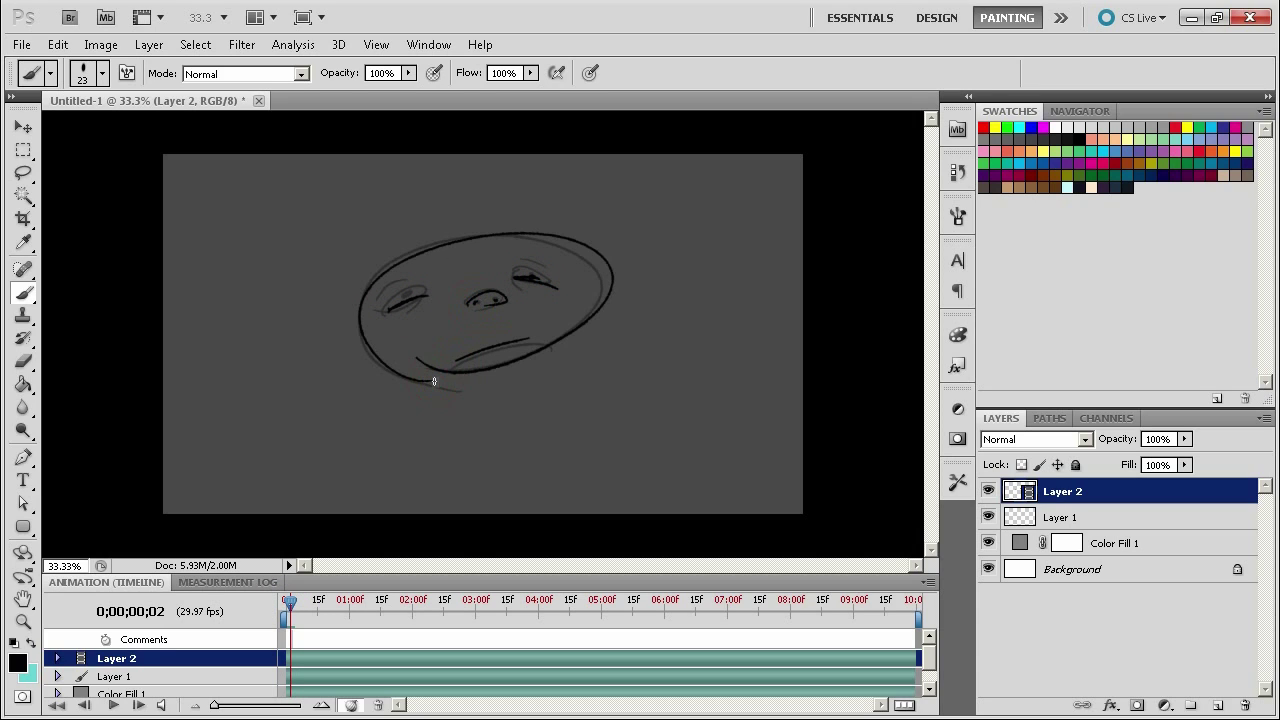
# Step: Return the playhead to the start, turn off onion skins and scrub through the drawn frames
pyautogui.moveTo(291, 606); pyautogui.dragTo(287, 603)
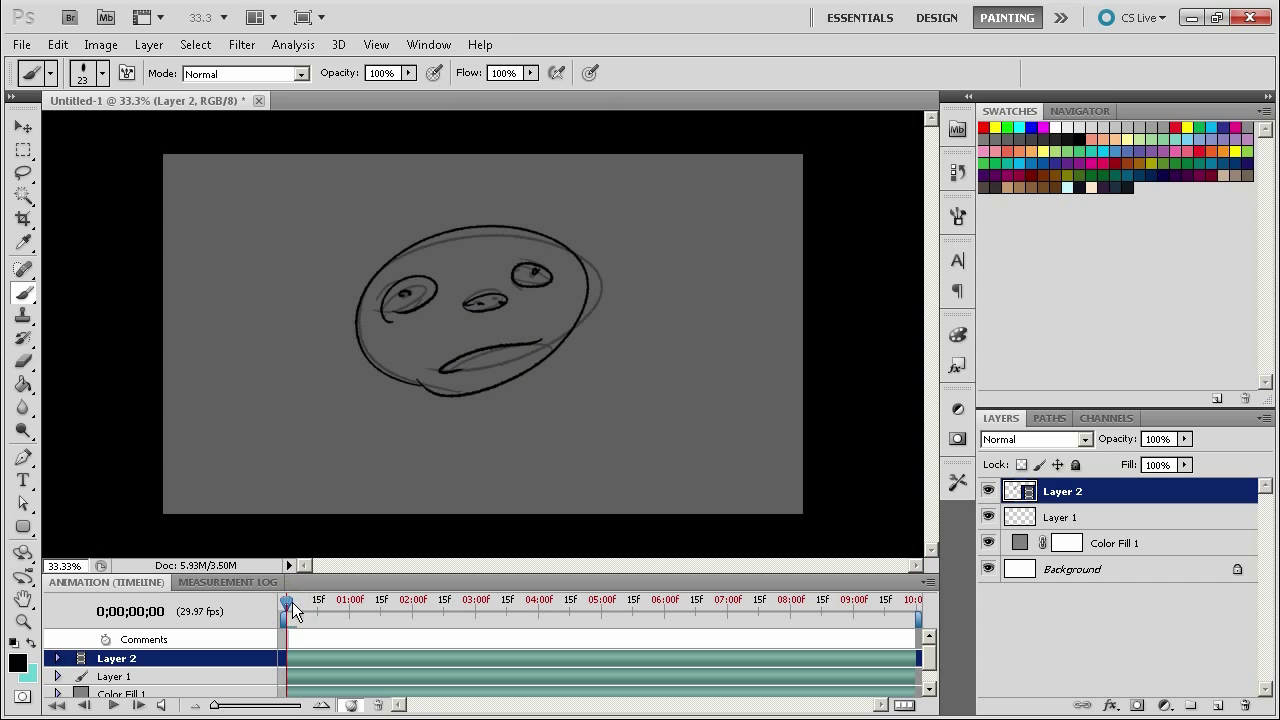
pyautogui.click(350, 706)
pyautogui.moveTo(285, 600); pyautogui.dragTo(285, 600)
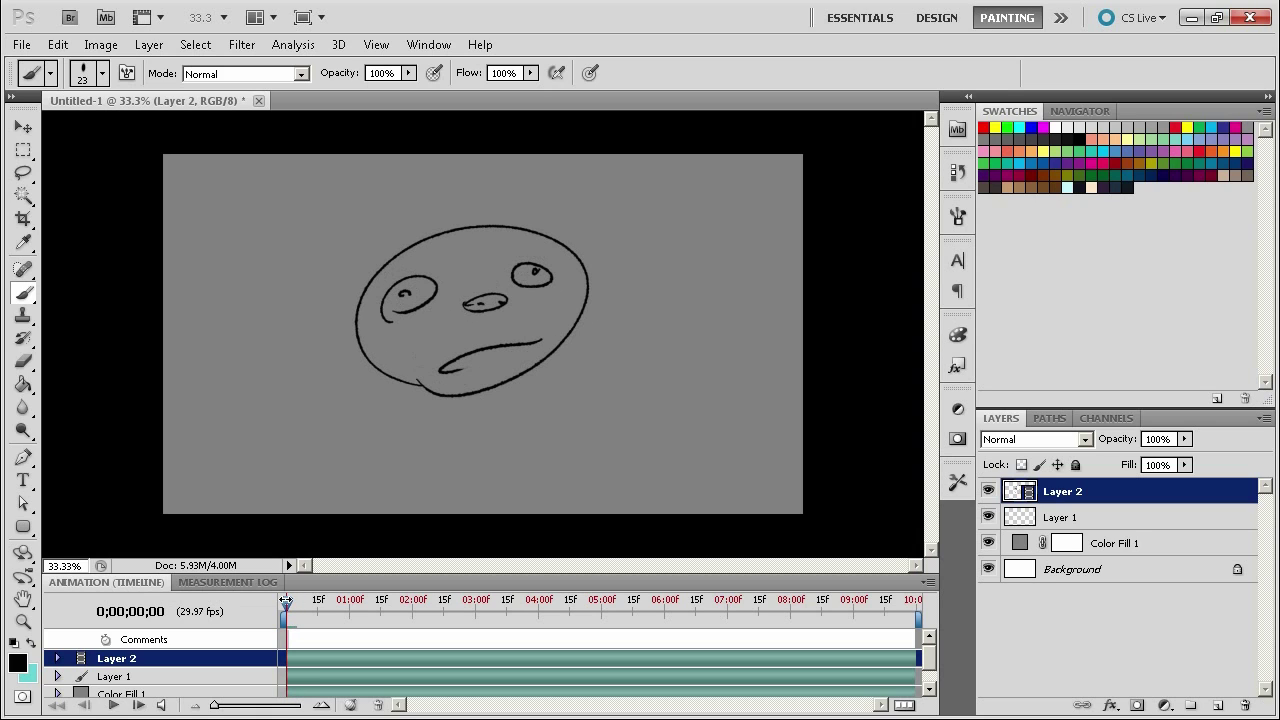
# Step: Enable onion skins and set their count to 0 frames before and 2 frames after
pyautogui.scroll(-1, 922, 650)
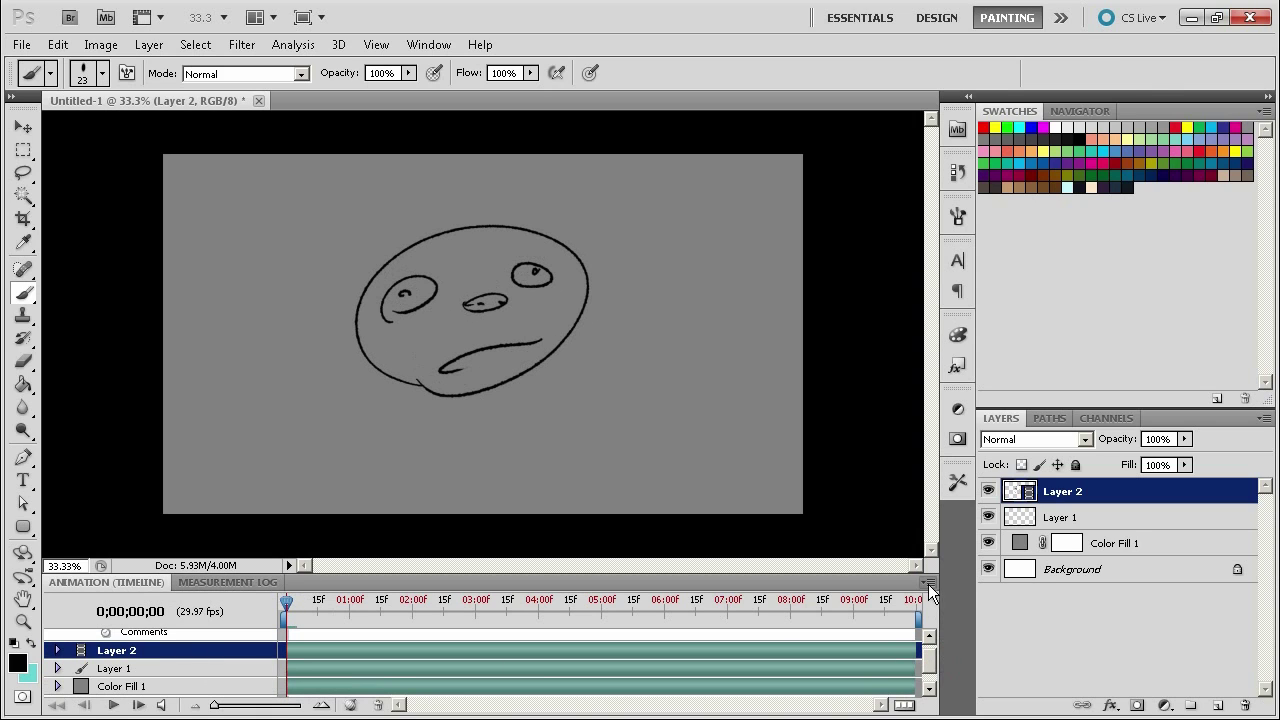
pyautogui.click(931, 582)
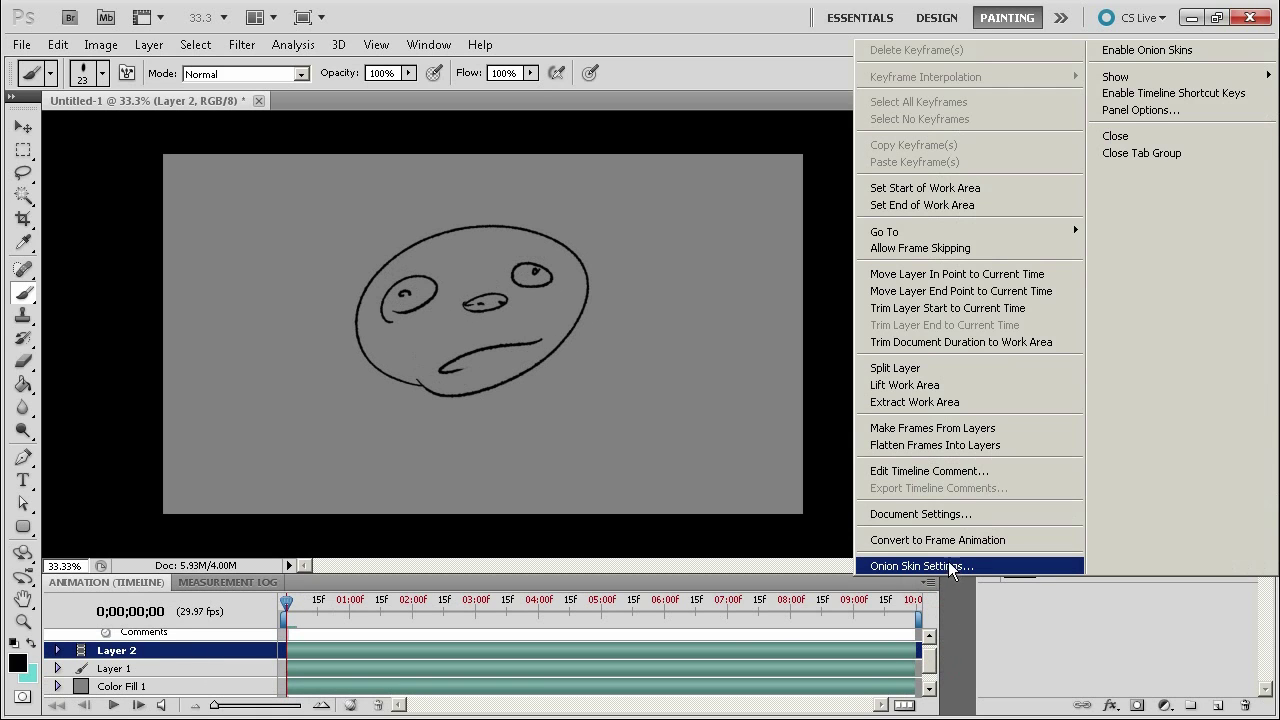
pyautogui.click(895, 567)
pyautogui.click(928, 588)
pyautogui.click(880, 563)
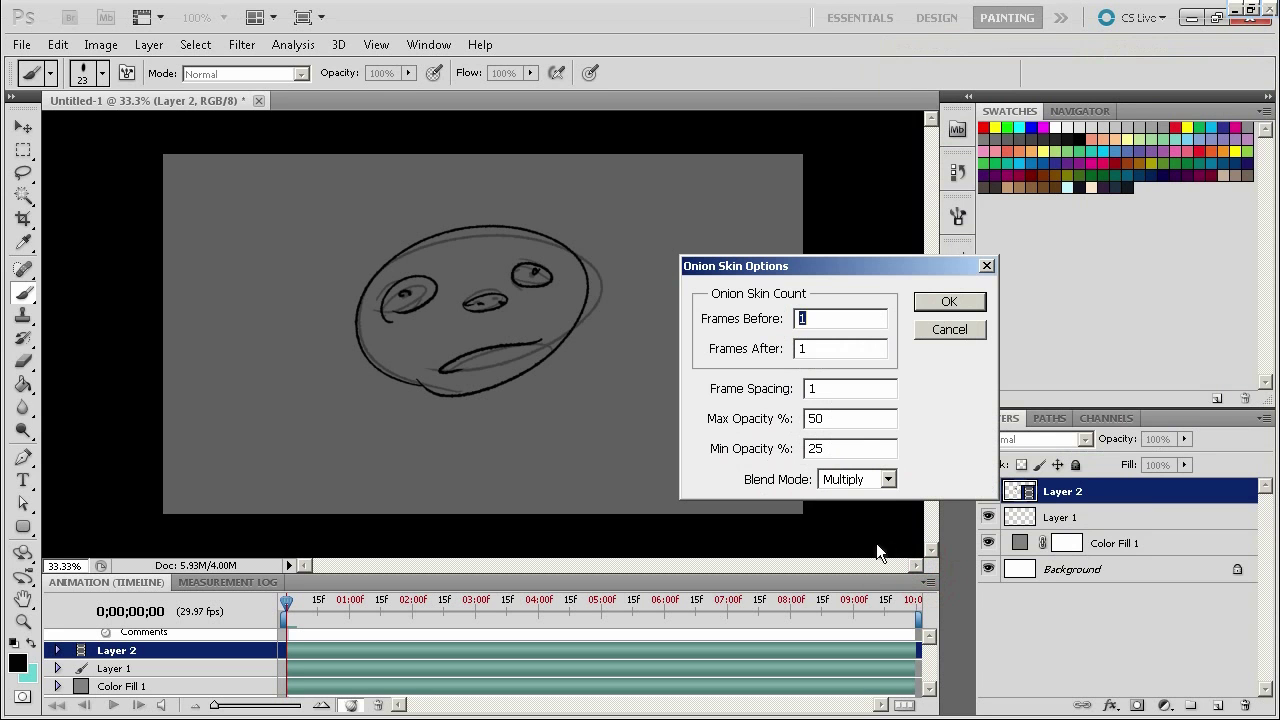
pyautogui.write('0')
pyautogui.click(819, 348)
pyautogui.write('2')
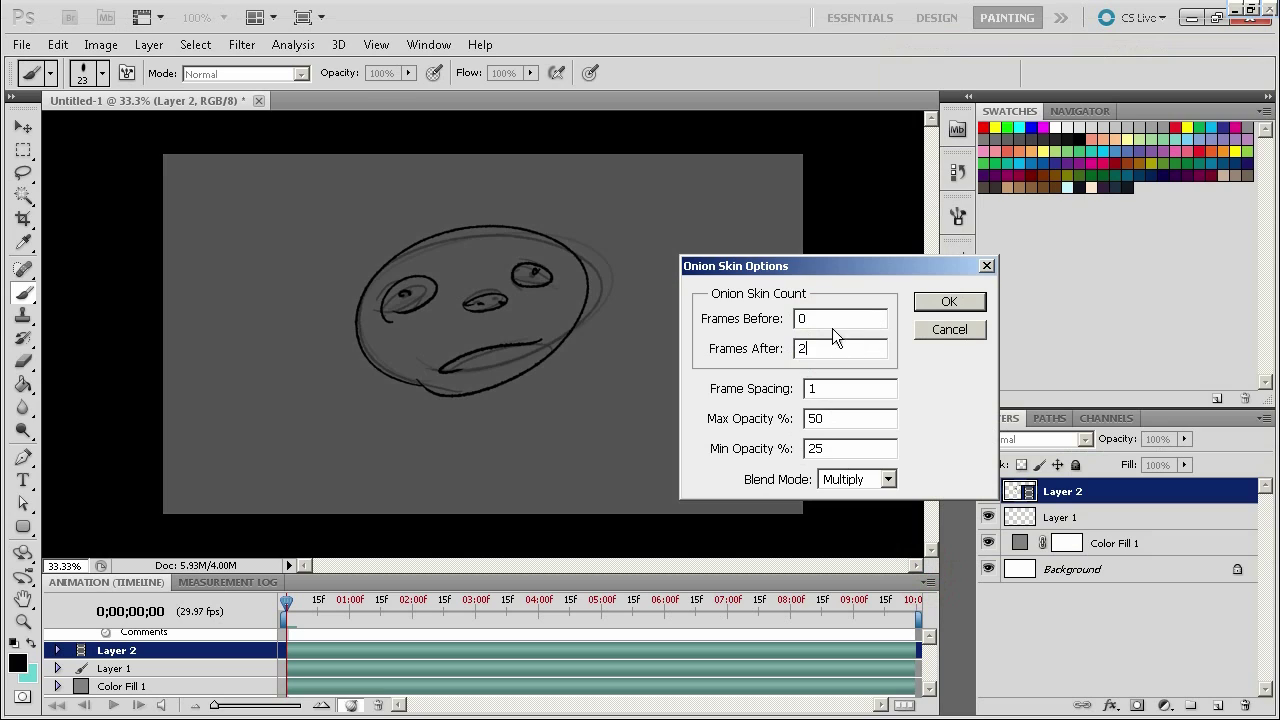
# Step: Set the onion skin blend mode to Normal and apply the onion skin options
pyautogui.click(888, 481)
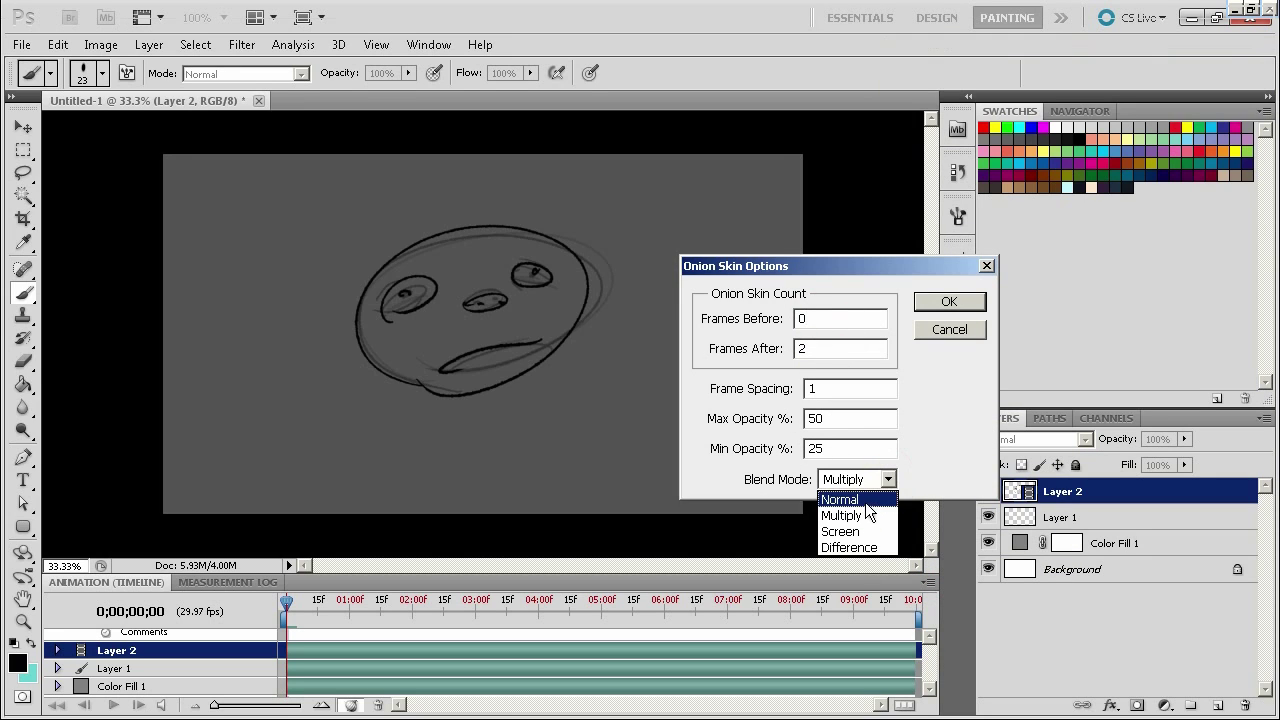
pyautogui.click(866, 500)
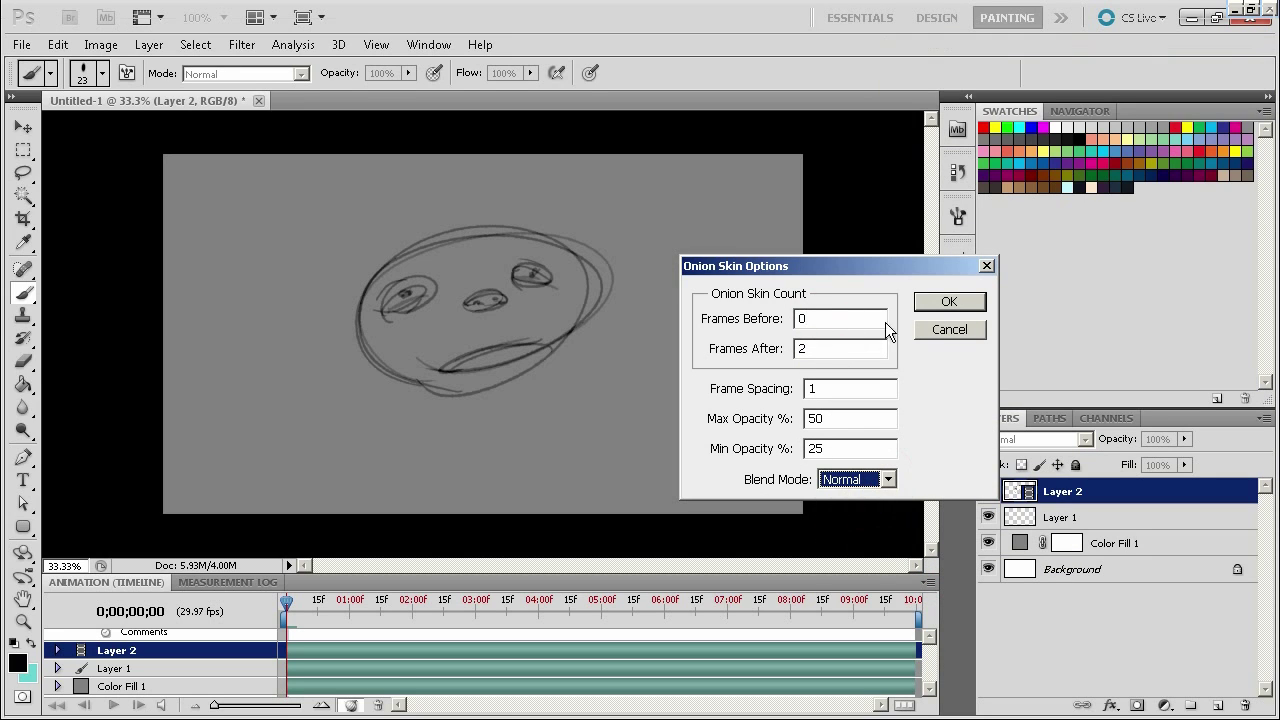
pyautogui.click(888, 480)
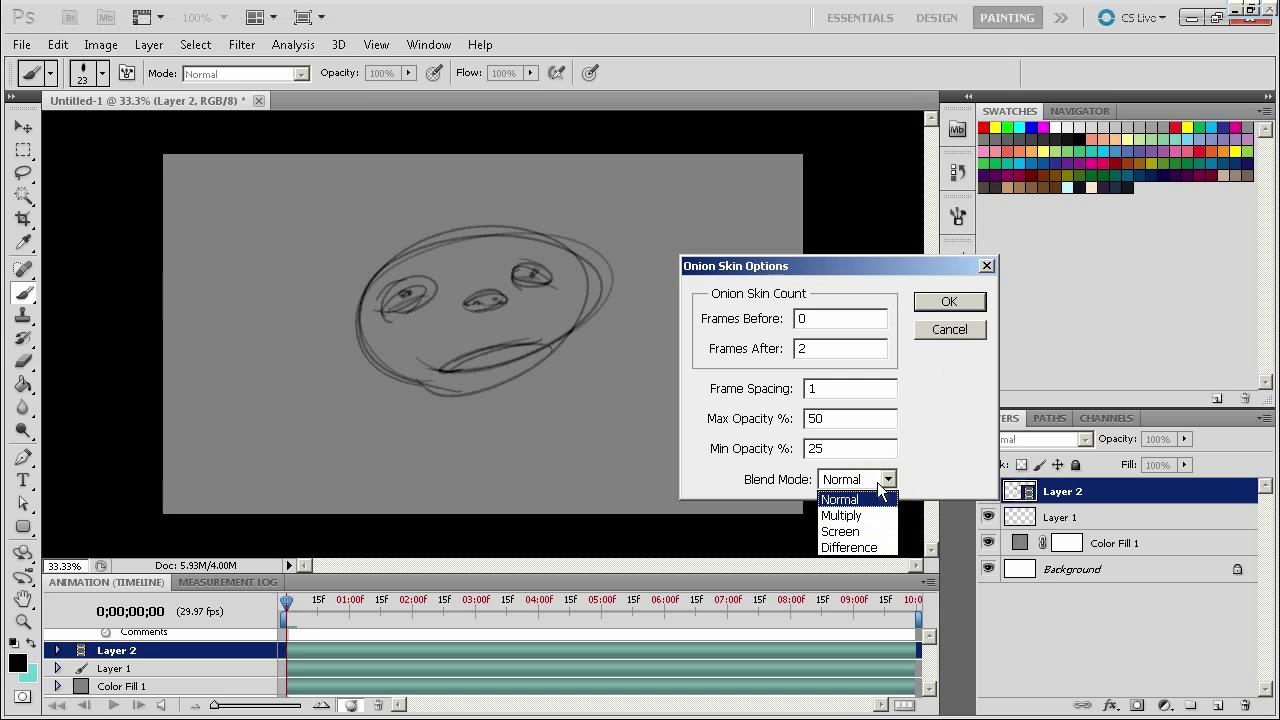
pyautogui.click(884, 496)
pyautogui.click(956, 301)
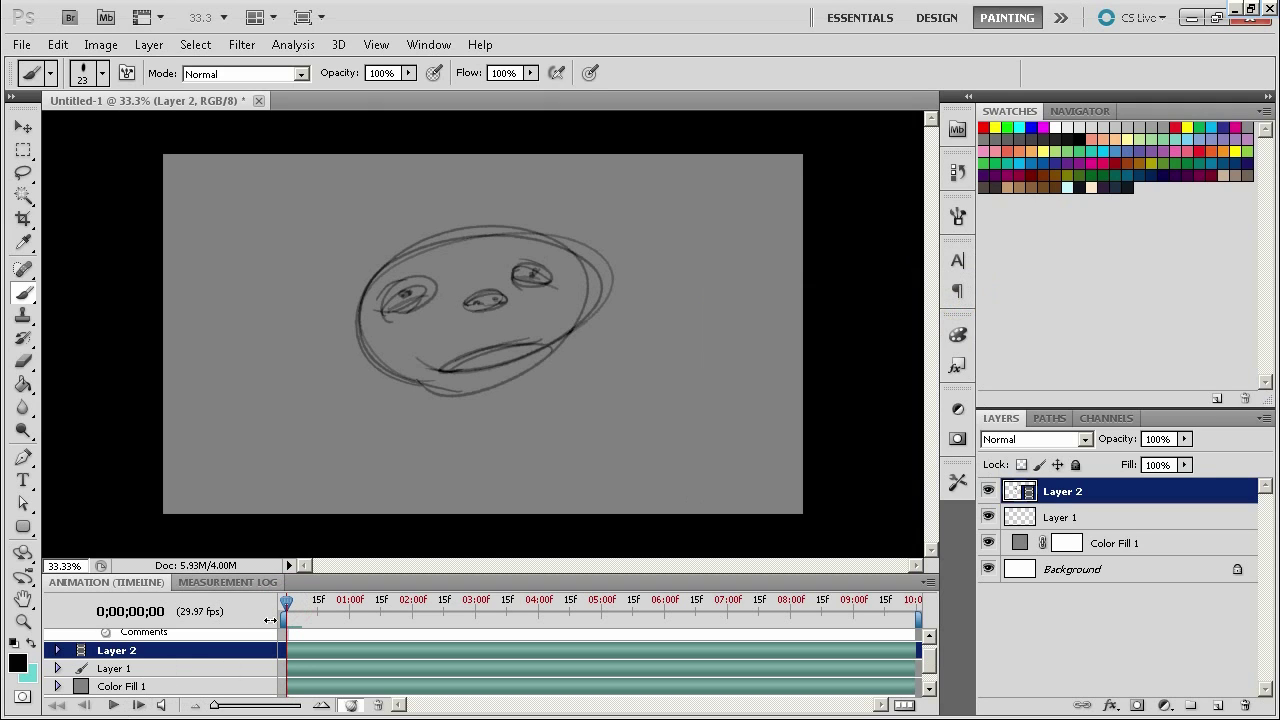
# Step: Turn off onion skins and step through the three face frames, ending at the start of the timeline
pyautogui.click(350, 705)
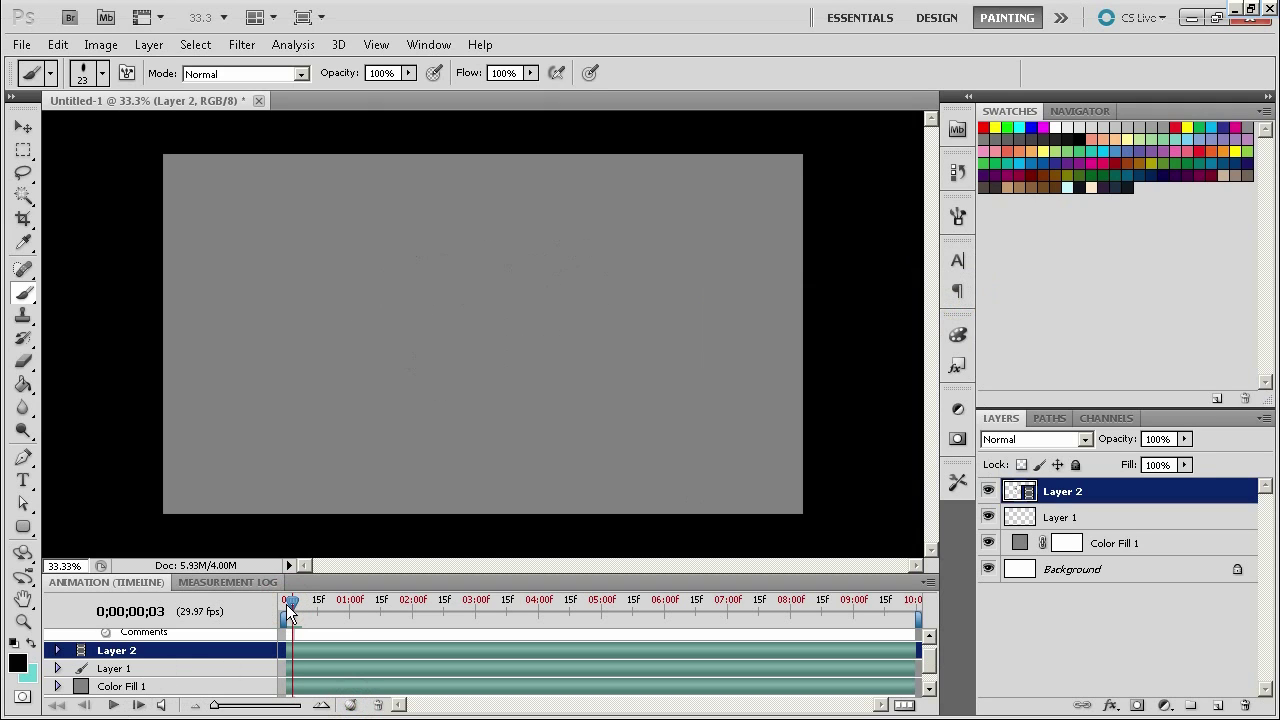
pyautogui.moveTo(286, 604); pyautogui.dragTo(284, 603)
pyautogui.press('Right')
pyautogui.press('Right')
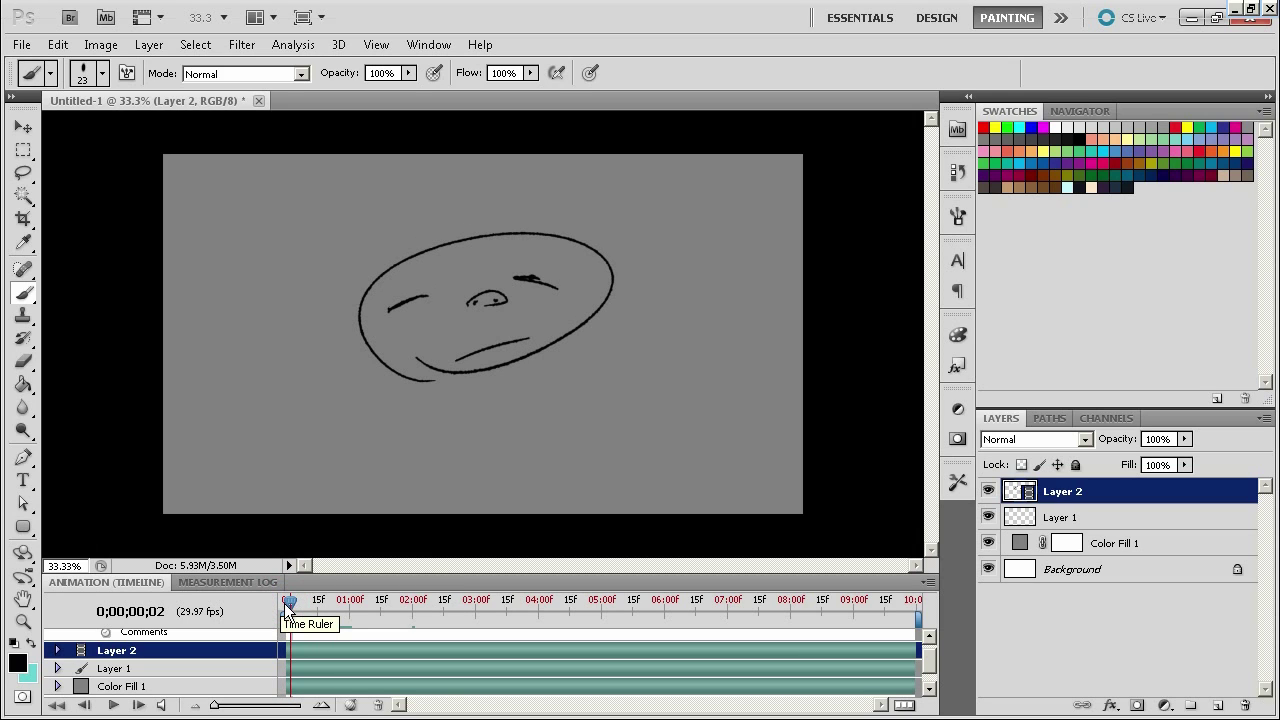
pyautogui.moveTo(288, 604); pyautogui.dragTo(287, 601)
# Step: Open the keyboard shortcuts settings for panel menu commands
pyautogui.click(428, 44)
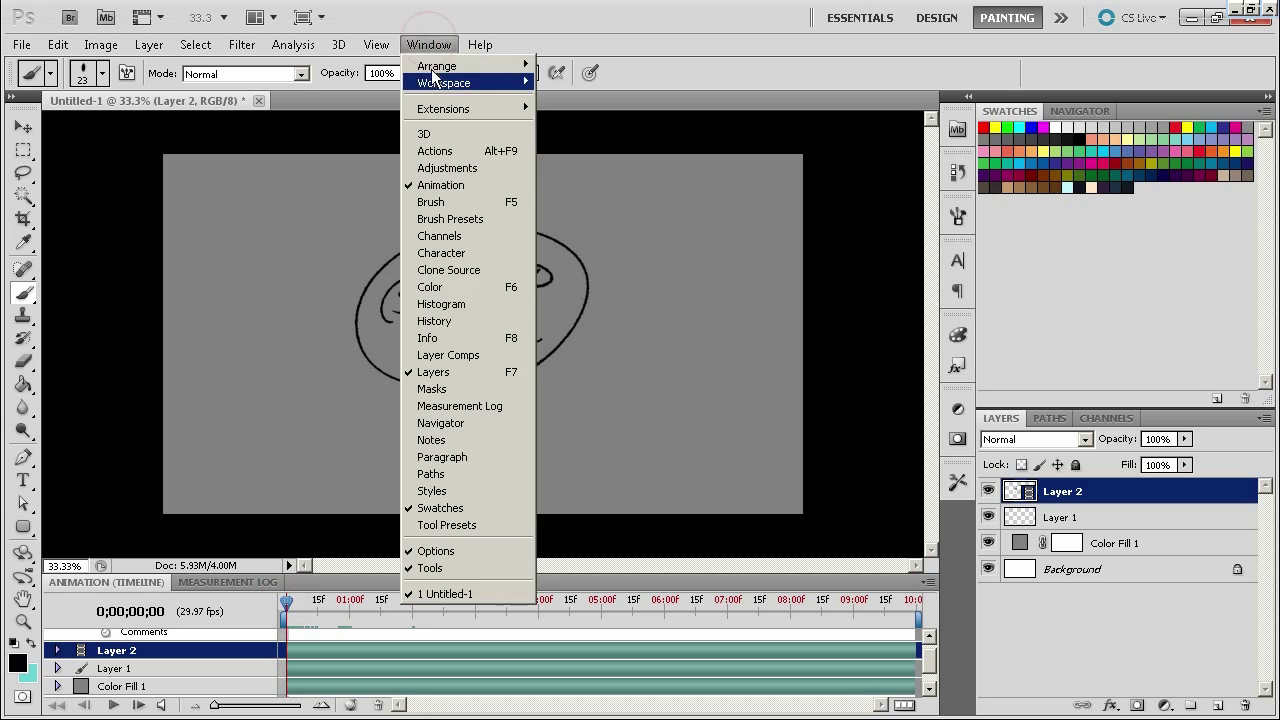
pyautogui.moveTo(58, 44)
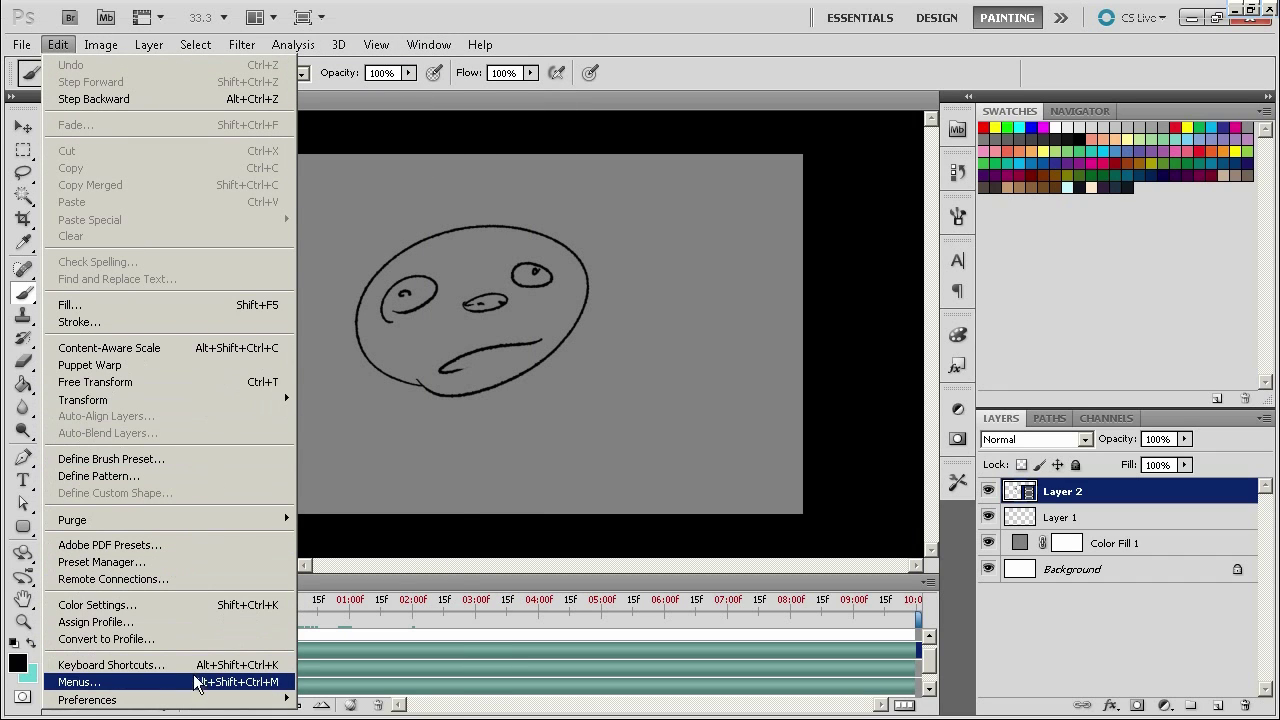
pyautogui.moveTo(172, 700)
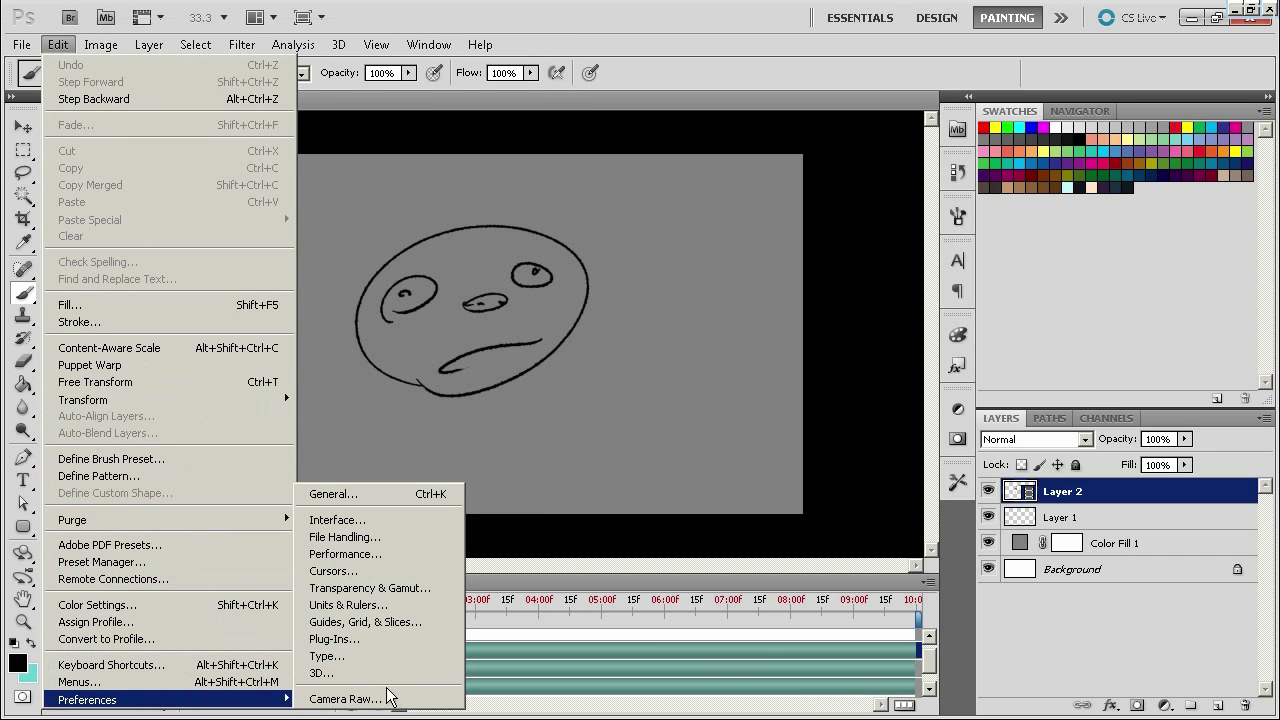
pyautogui.click(230, 665)
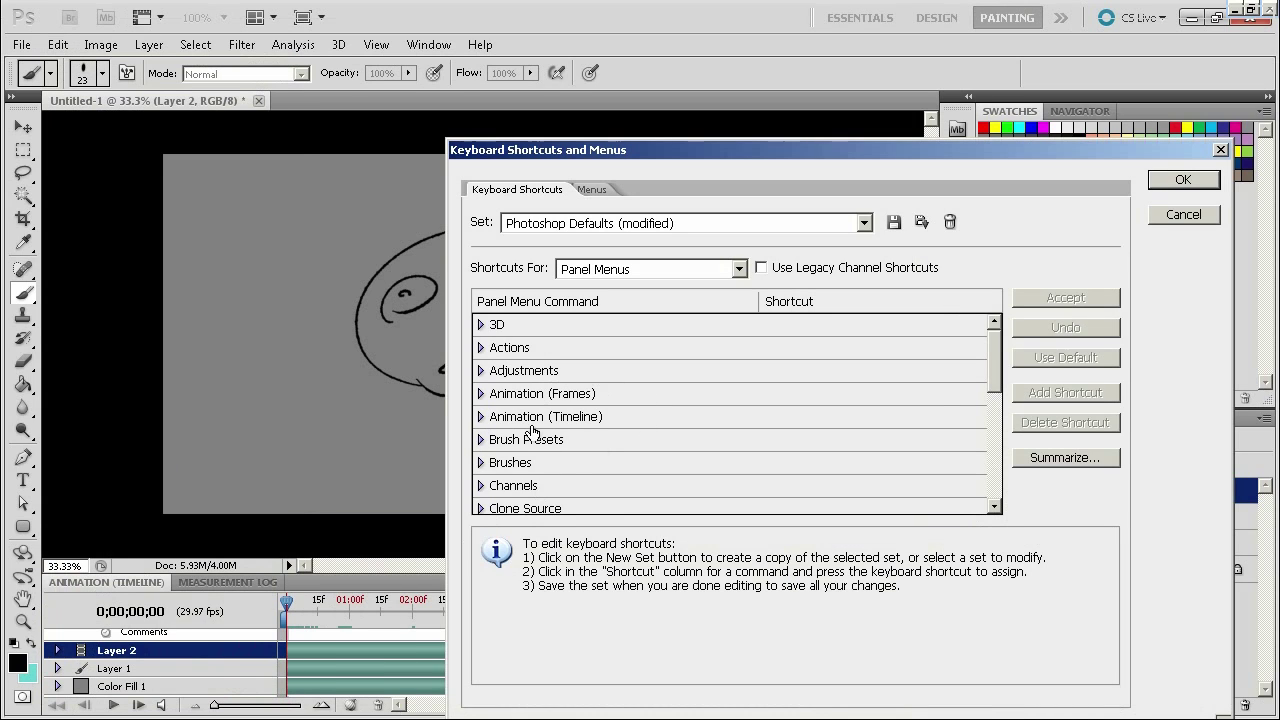
# Step: Examine the Animation (Timeline) shortcuts for moving between frames, and close the settings without changes
pyautogui.moveTo(995, 371)
pyautogui.mouseDown()
pyautogui.moveTo(985, 465)
pyautogui.moveTo(990, 362)
pyautogui.mouseUp()
pyautogui.click(481, 393)
pyautogui.scroll(-3, 993, 356)
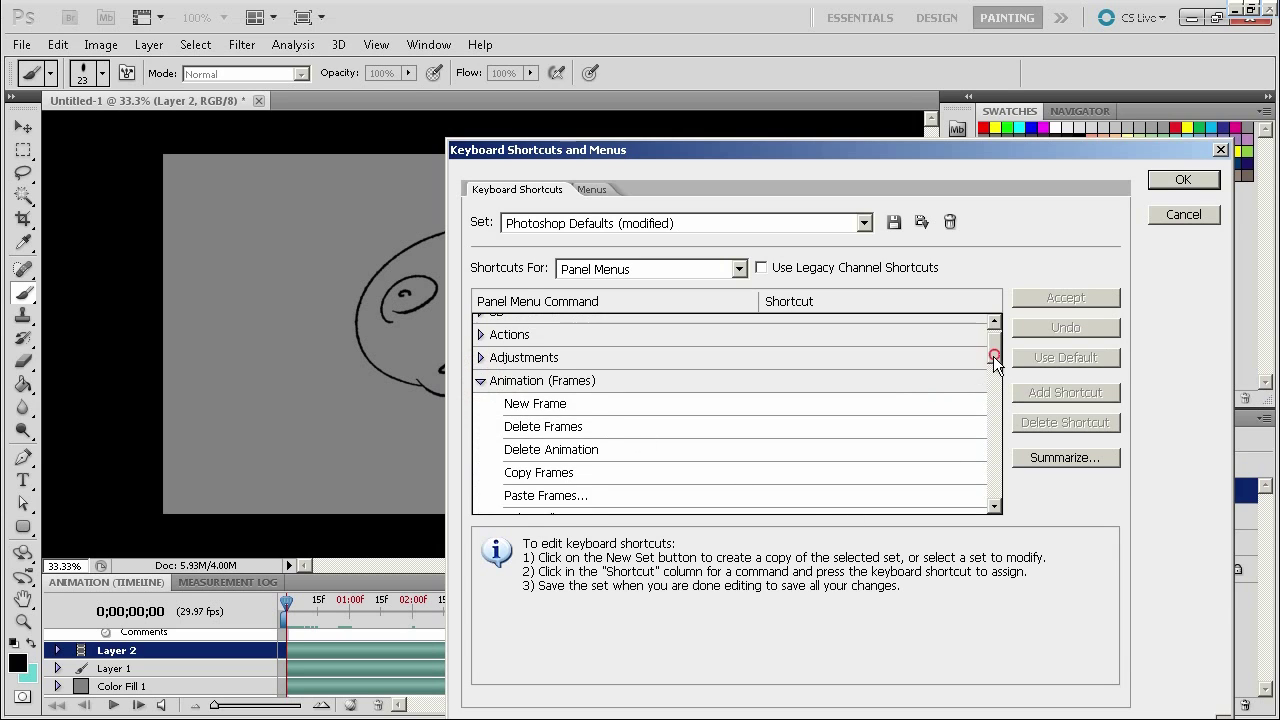
pyautogui.scroll(2, 992, 363)
pyautogui.click(481, 369)
pyautogui.click(481, 392)
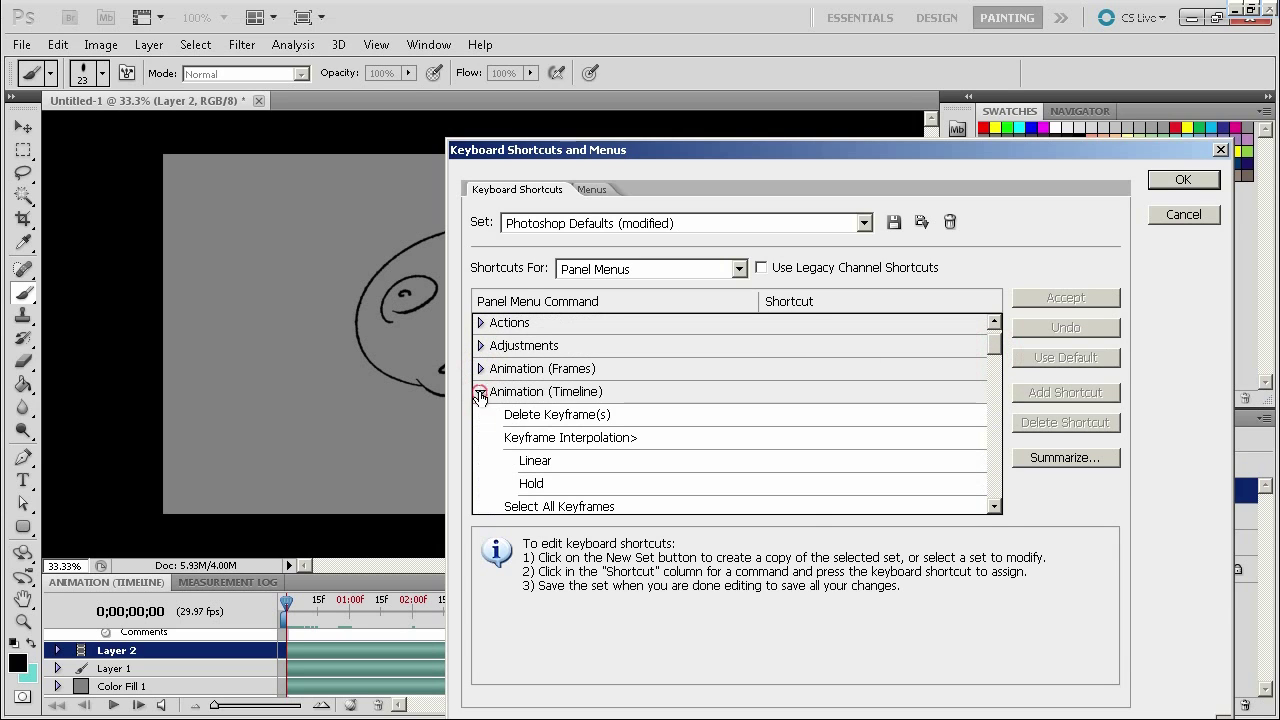
pyautogui.moveTo(995, 348); pyautogui.dragTo(996, 378)
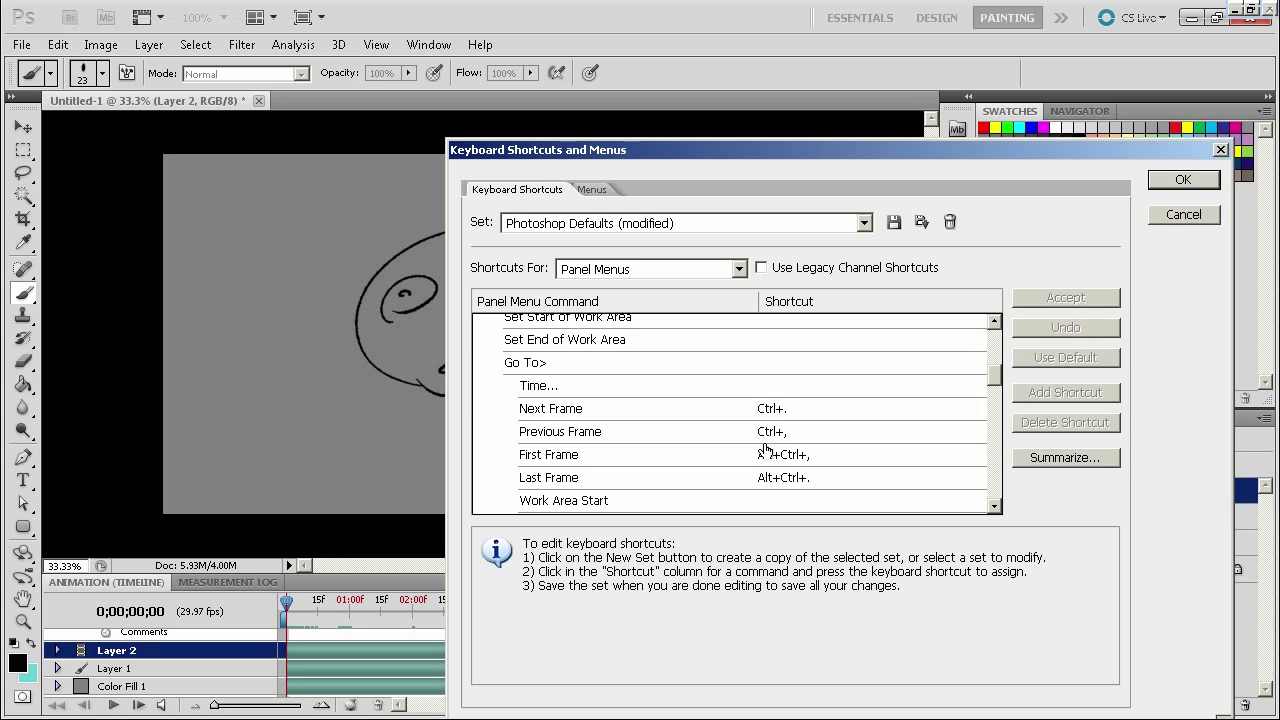
pyautogui.moveTo(991, 375); pyautogui.dragTo(996, 380)
pyautogui.click(1172, 205)
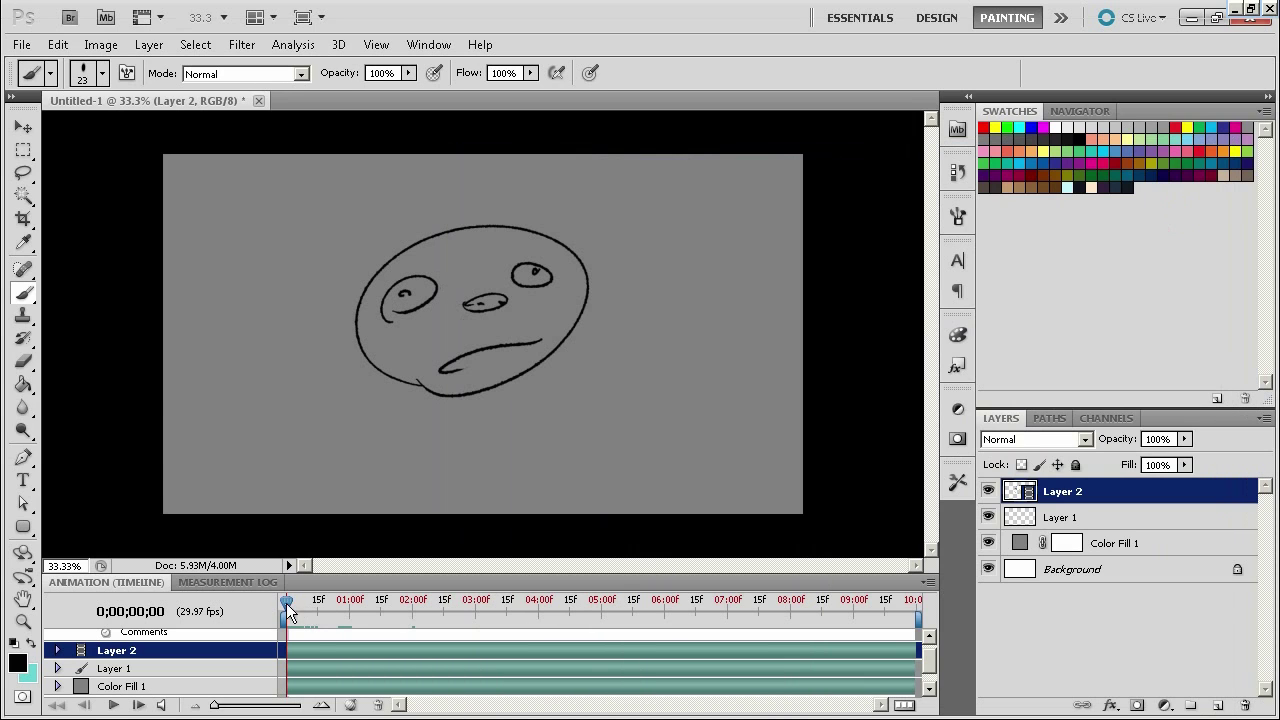
# Step: Open the Render Video settings and examine the available QuickTime export formats, keeping QuickTime Movie
pyautogui.moveTo(286, 603); pyautogui.dragTo(285, 602)
pyautogui.click(926, 580)
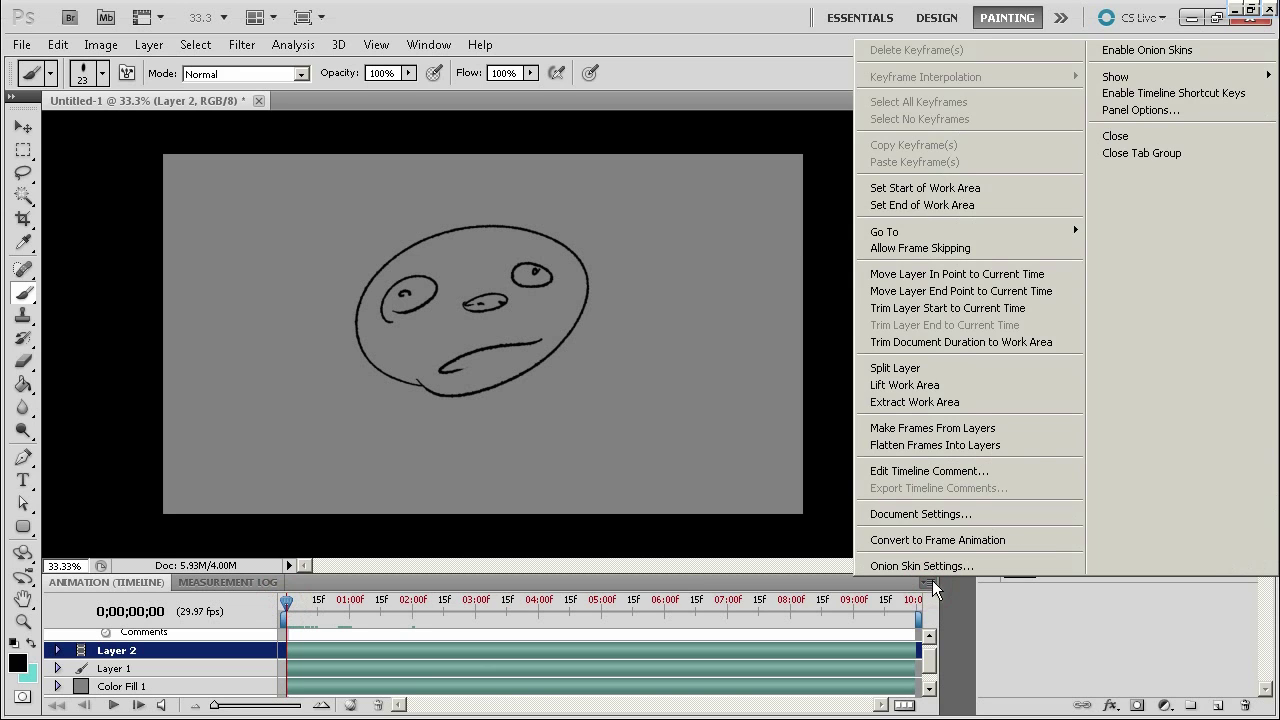
pyautogui.click(21, 44)
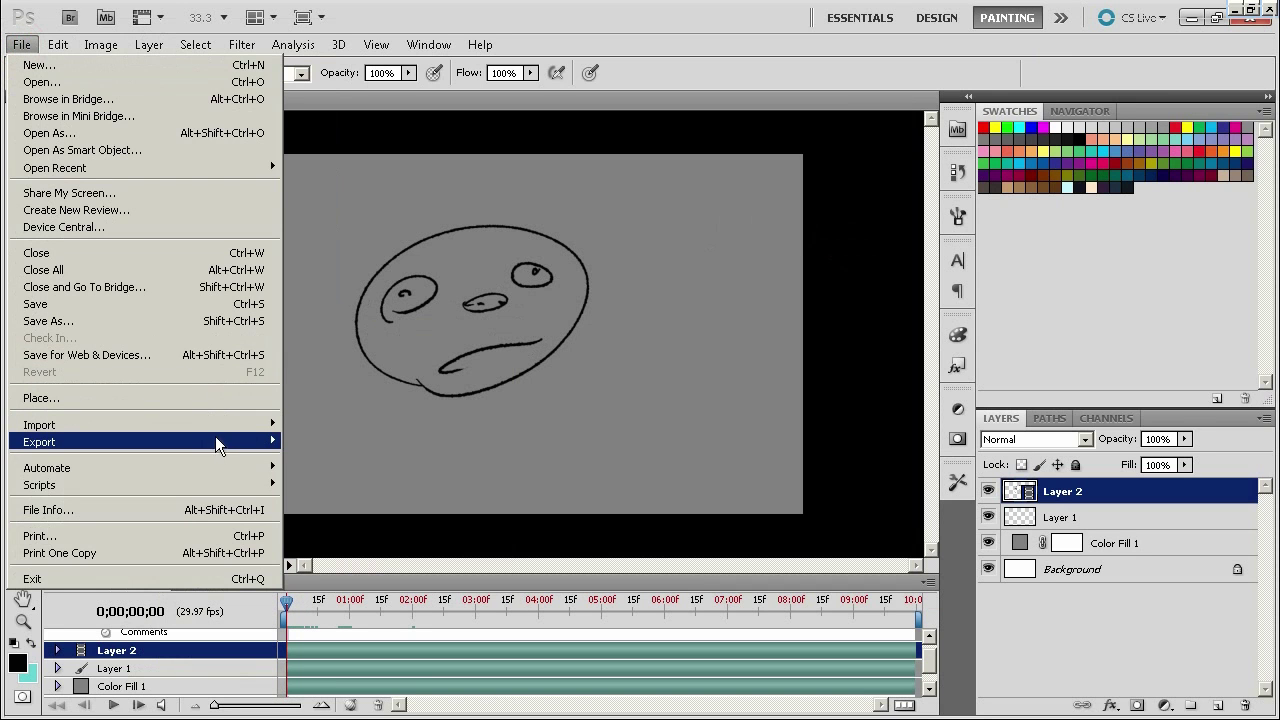
pyautogui.moveTo(215, 436)
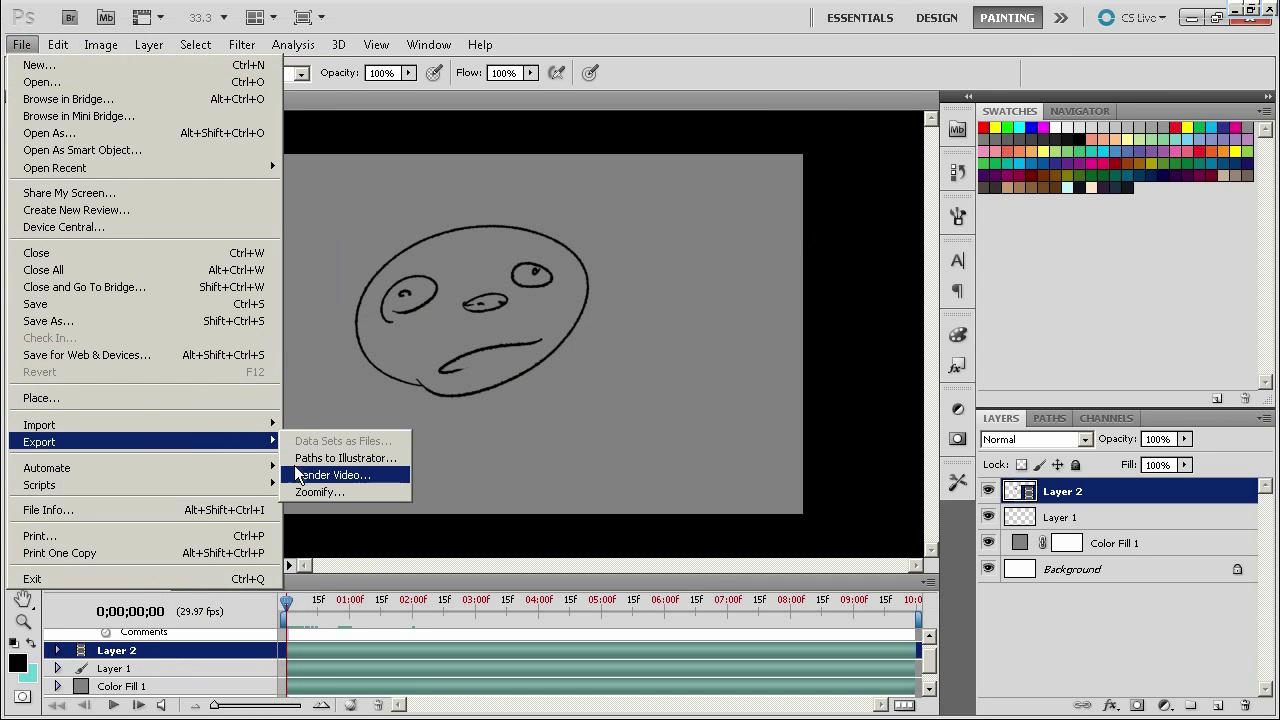
pyautogui.click(362, 474)
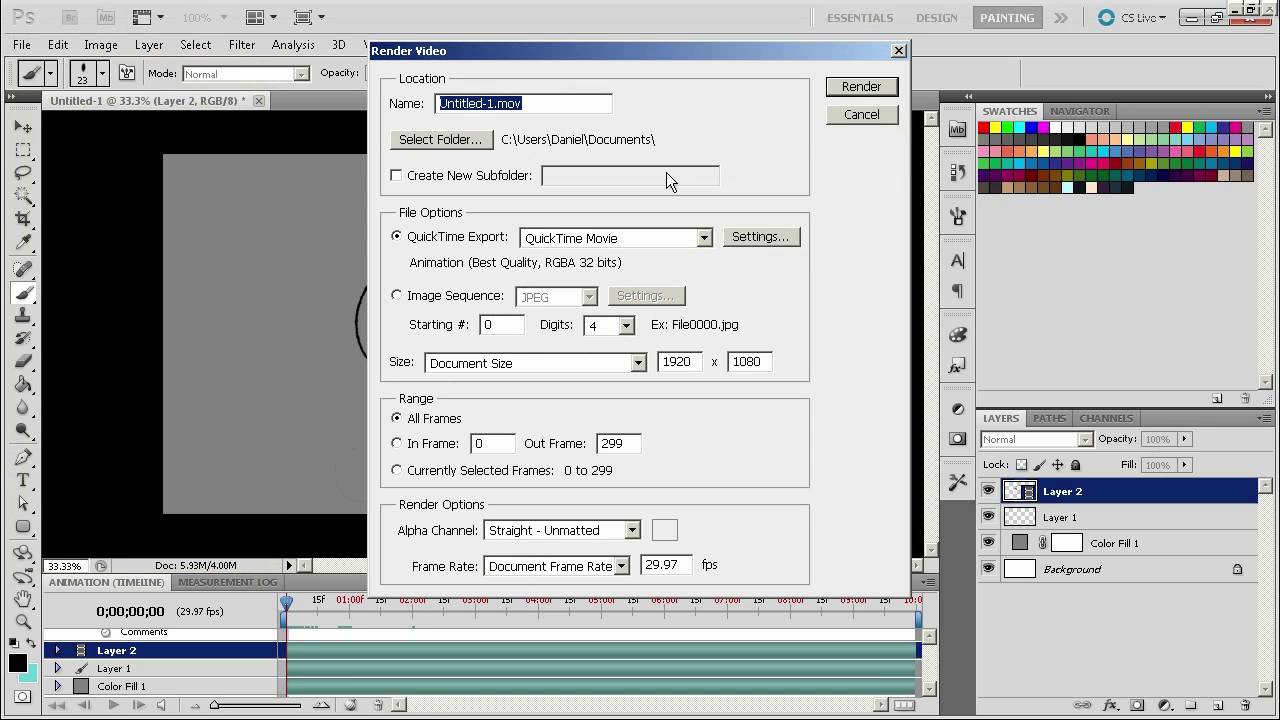
pyautogui.click(625, 238)
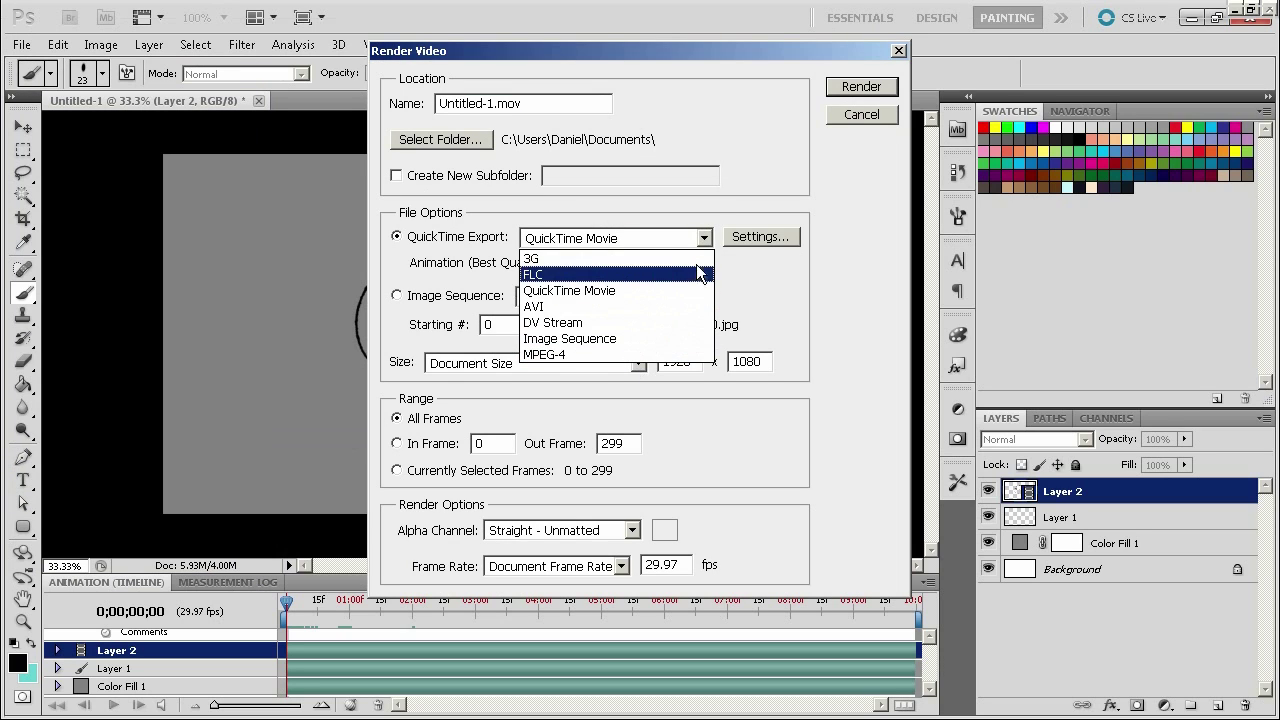
pyautogui.click(707, 205)
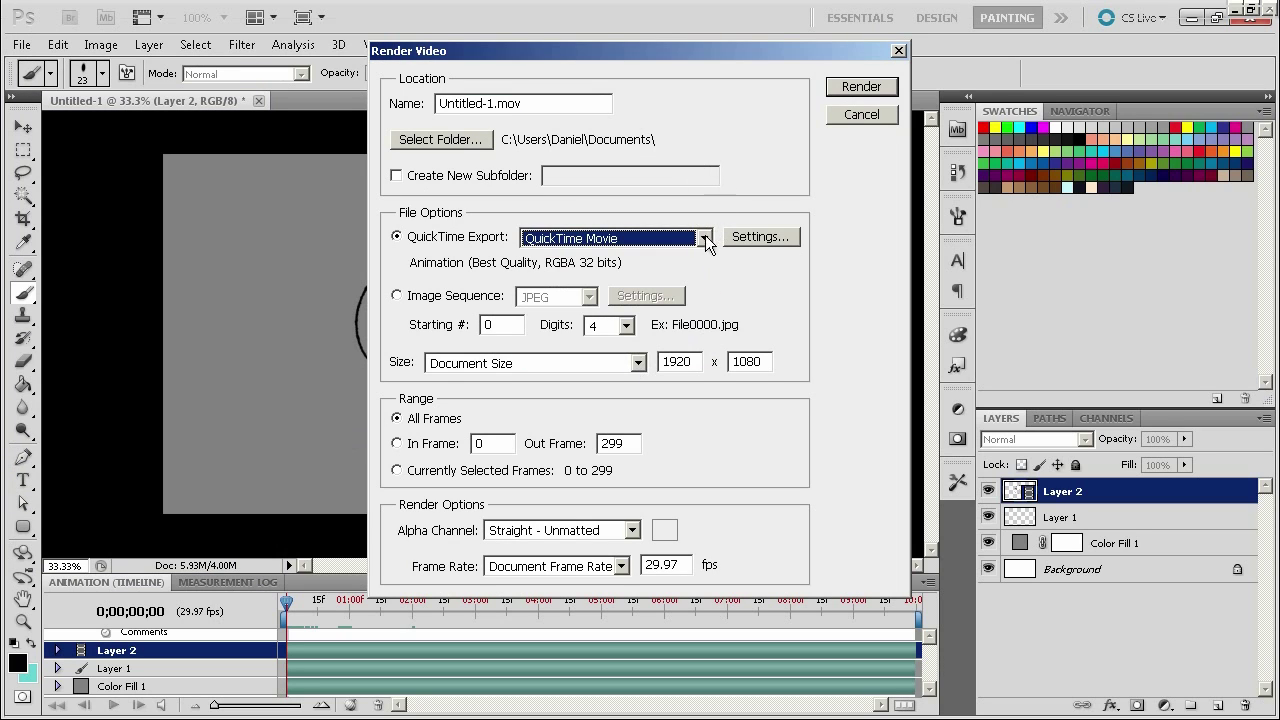
# Step: Try a TIFF image sequence as the render output, and cancel the render
pyautogui.click(488, 296)
pyautogui.click(592, 297)
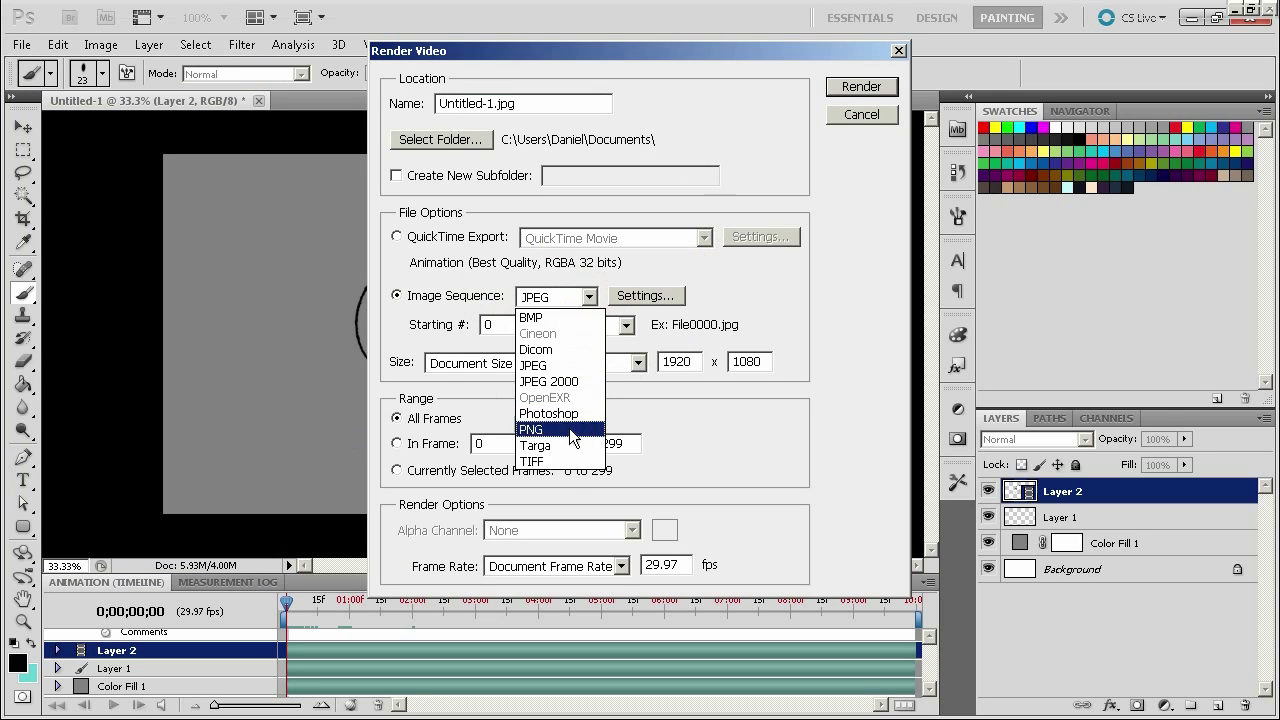
pyautogui.click(562, 456)
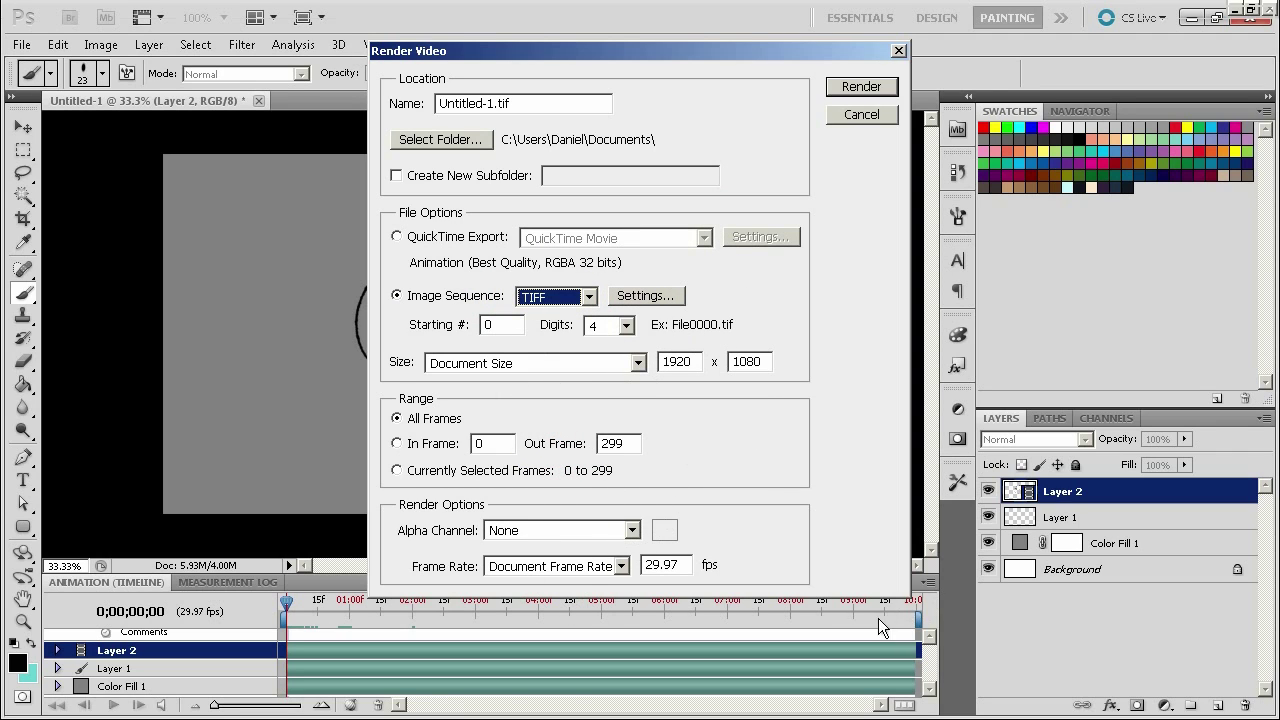
pyautogui.click(848, 117)
# Step: Shorten the timeline work area to the first few frames that contain the face drawings
pyautogui.moveTo(910, 615); pyautogui.dragTo(322, 617)
pyautogui.click(290, 607)
pyautogui.click(289, 602)
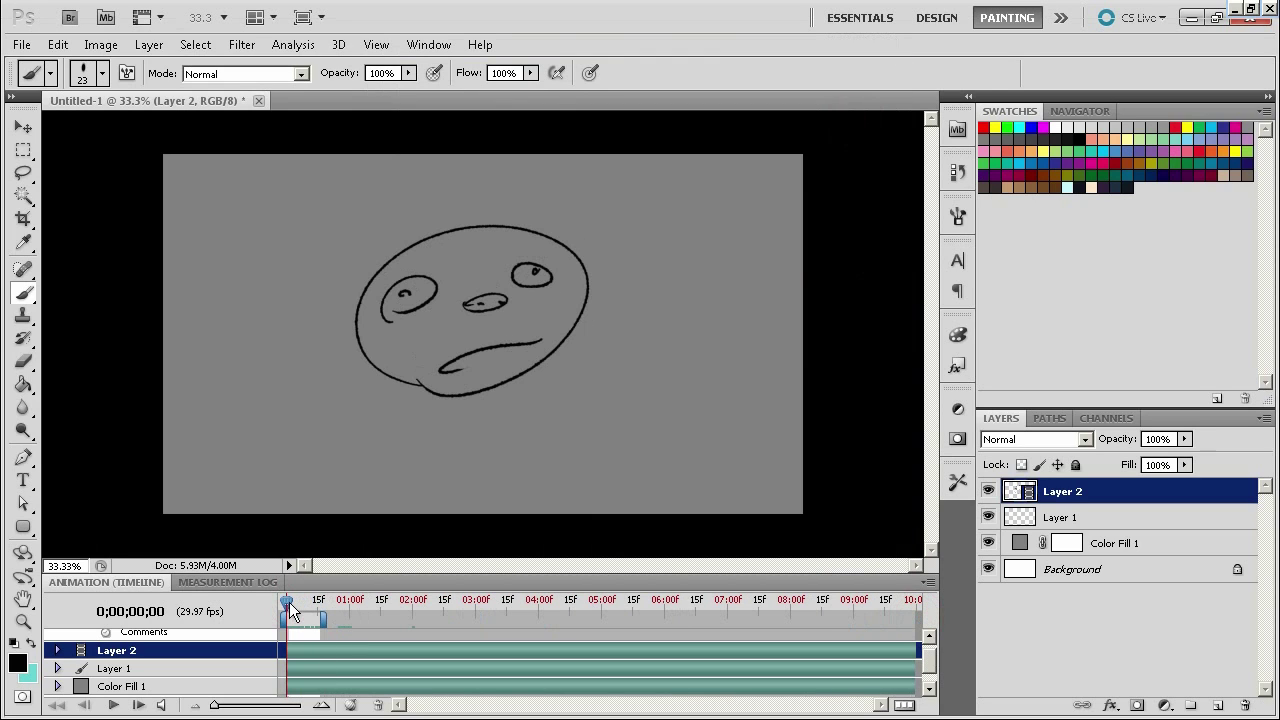
pyautogui.click(328, 625)
pyautogui.moveTo(287, 604); pyautogui.dragTo(289, 604)
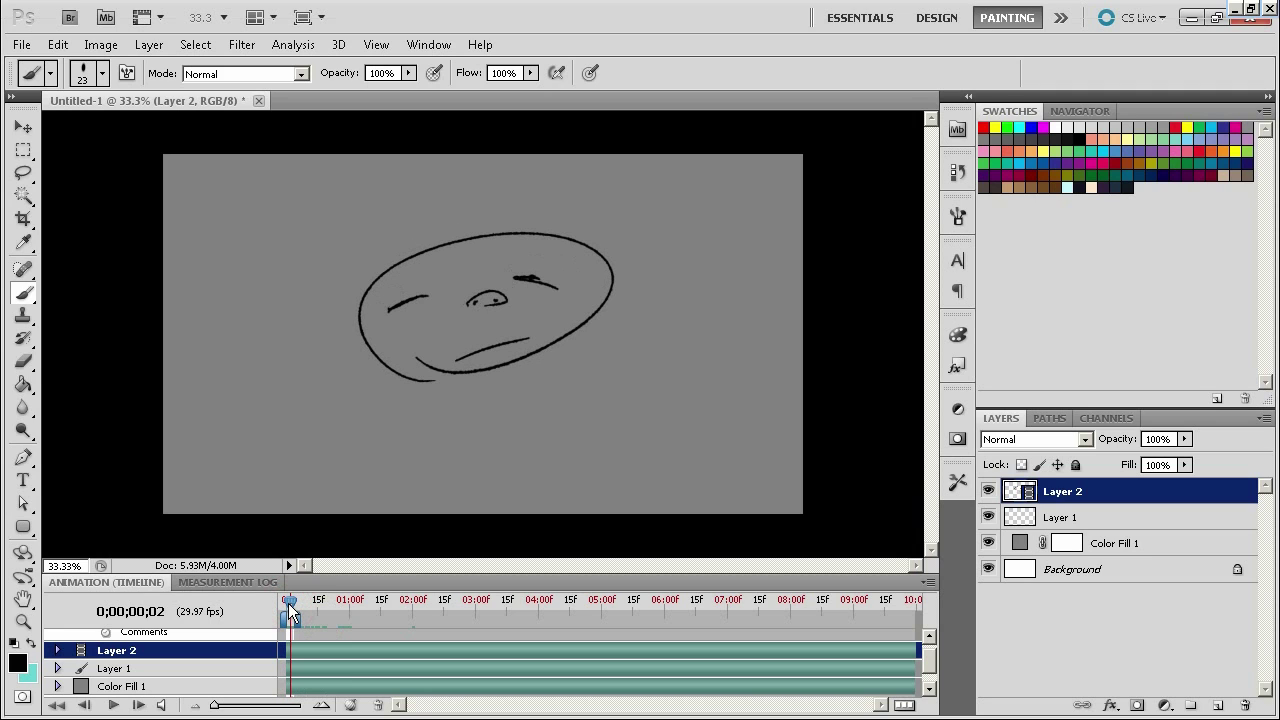
pyautogui.click(21, 44)
pyautogui.moveTo(186, 438)
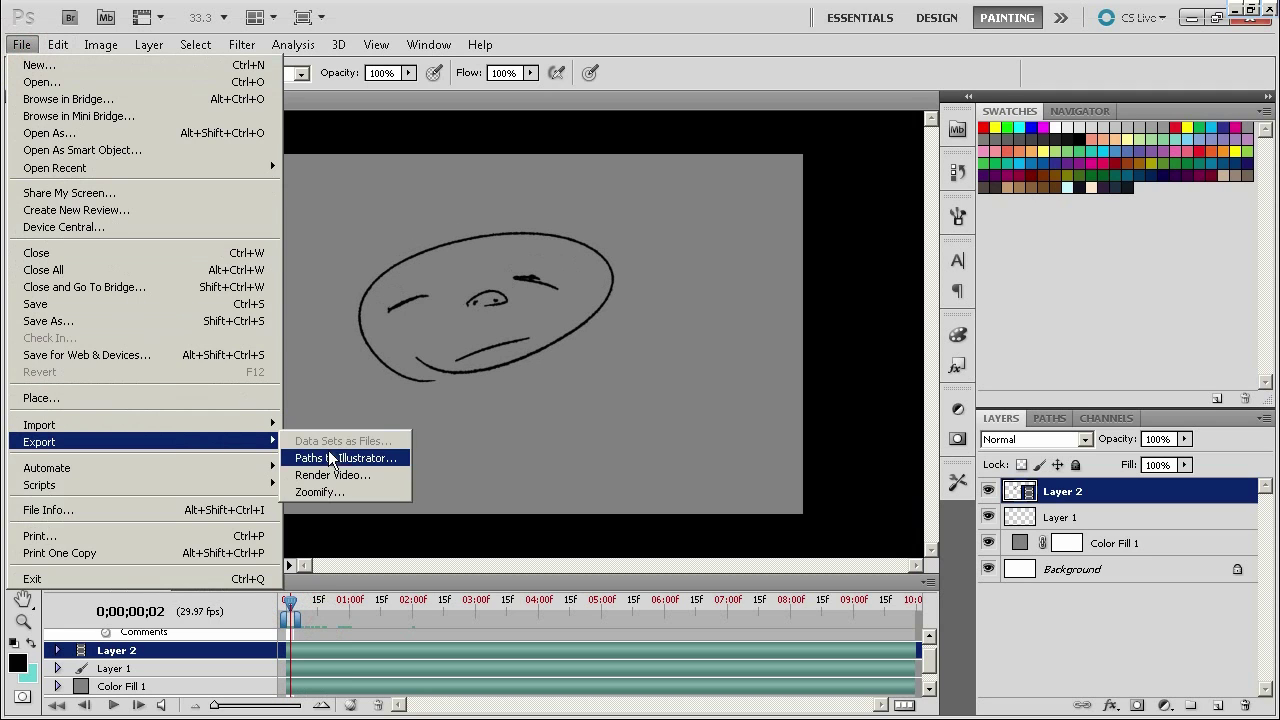
# Step: Return to the first frame and duplicate the Layer 2 video layer twice with the default names
pyautogui.moveTo(289, 600); pyautogui.dragTo(289, 602)
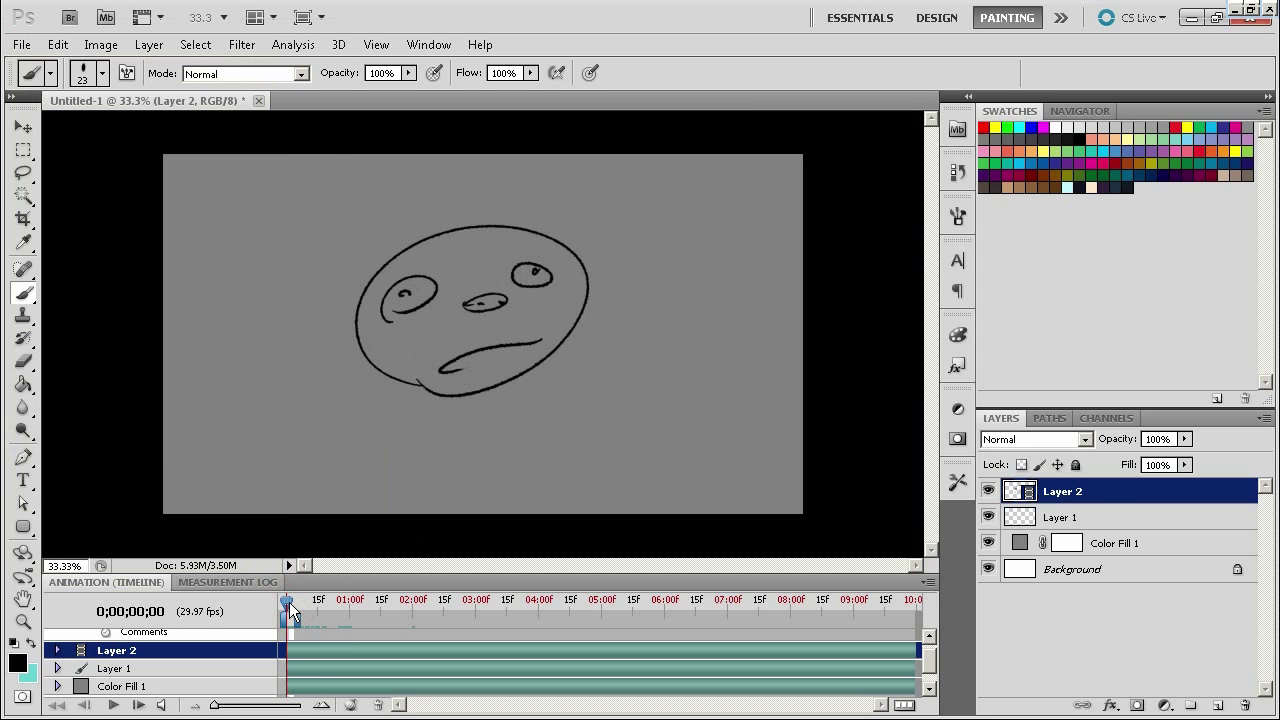
pyautogui.rightClick(1109, 492)
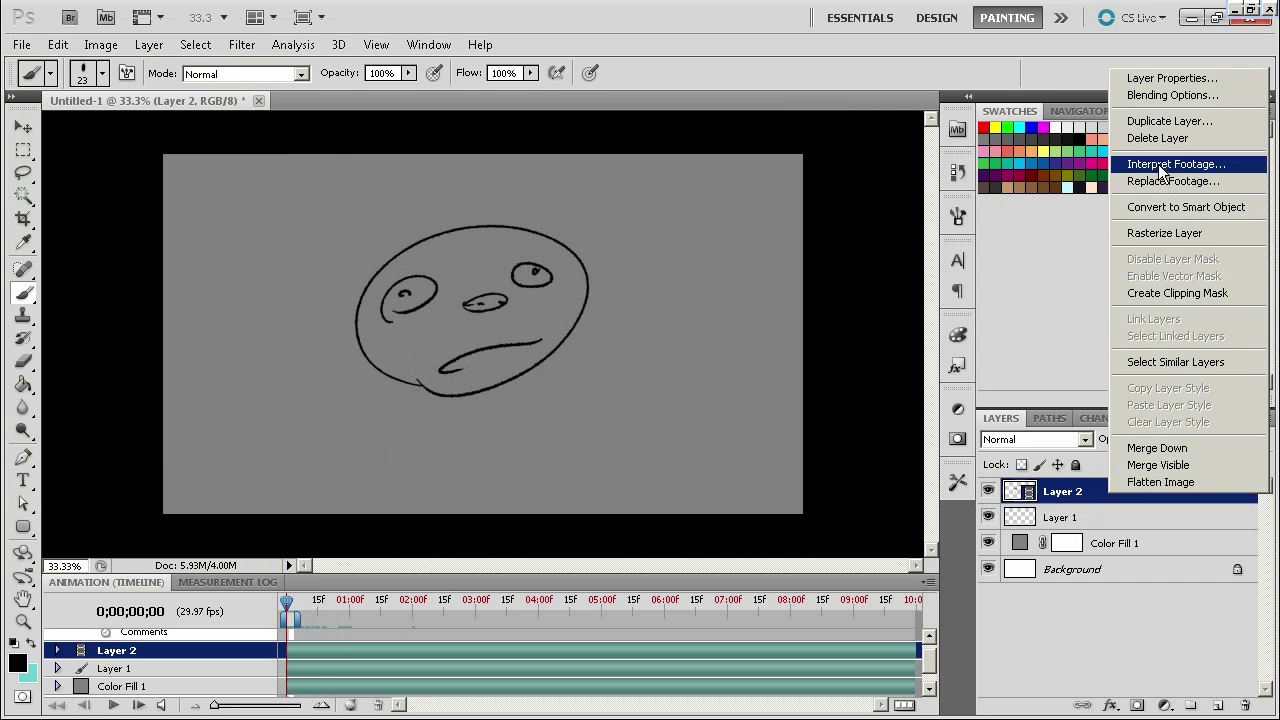
pyautogui.click(1169, 121)
pyautogui.click(1004, 318)
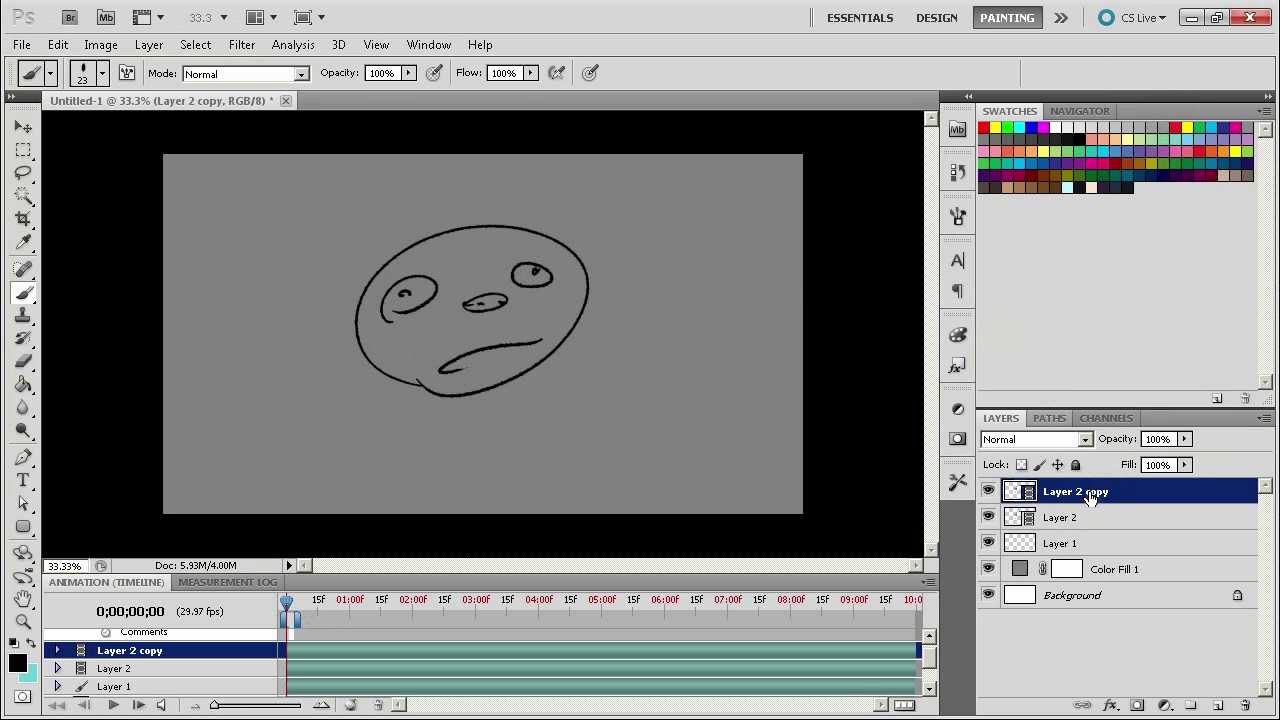
pyautogui.rightClick(1096, 491)
pyautogui.click(1148, 117)
pyautogui.click(1011, 318)
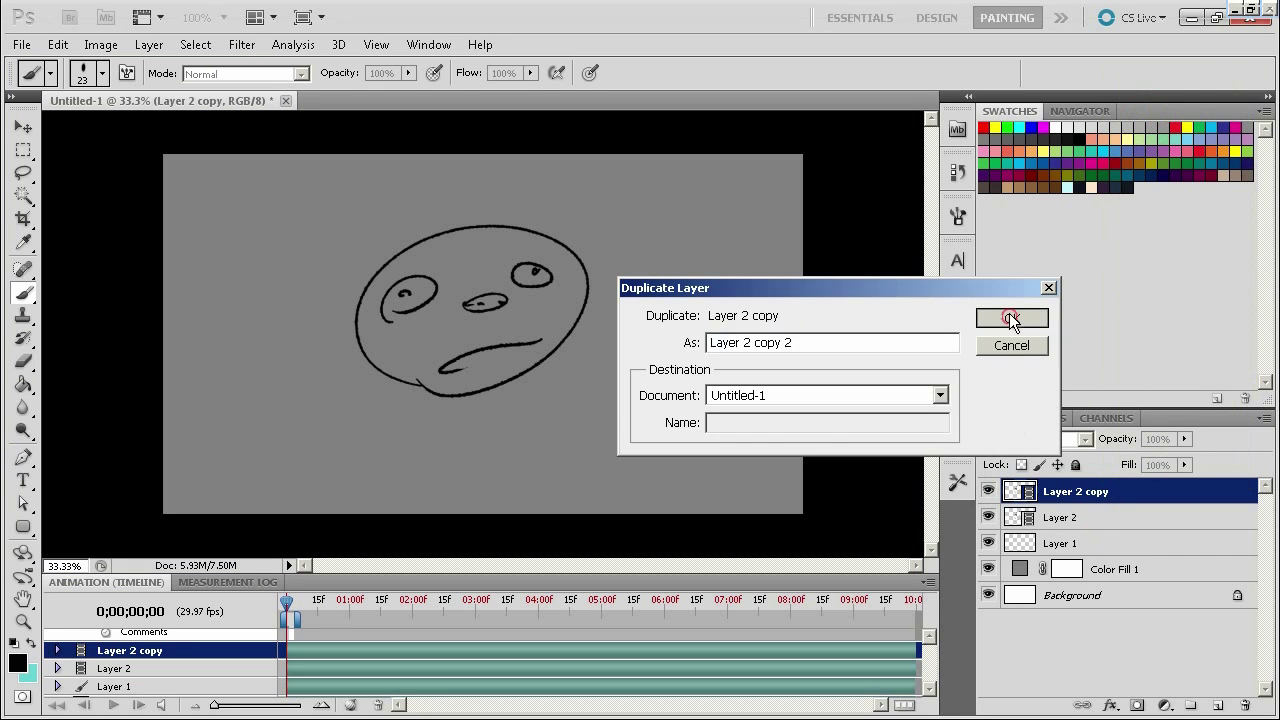
# Step: Hide both copies of Layer 2 and rasterize the original Layer 2 at the first frame
pyautogui.moveTo(988, 491); pyautogui.dragTo(988, 517)
pyautogui.click(1053, 543)
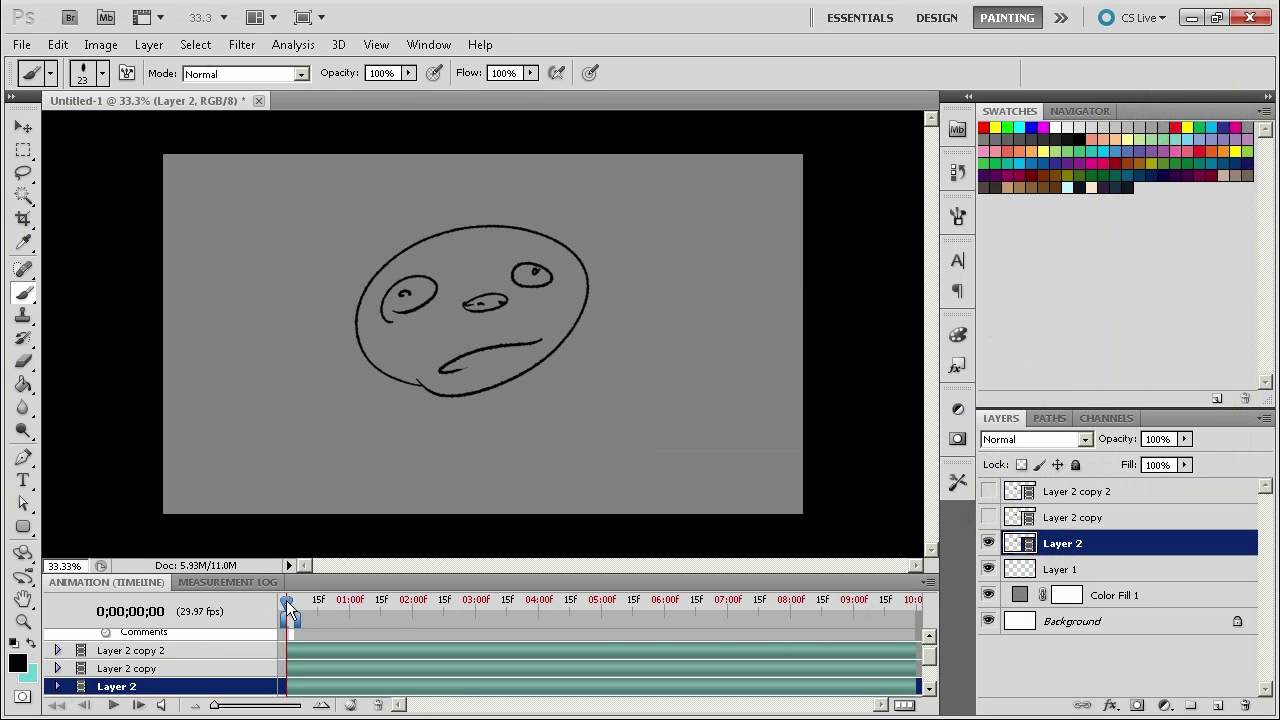
pyautogui.rightClick(1058, 545)
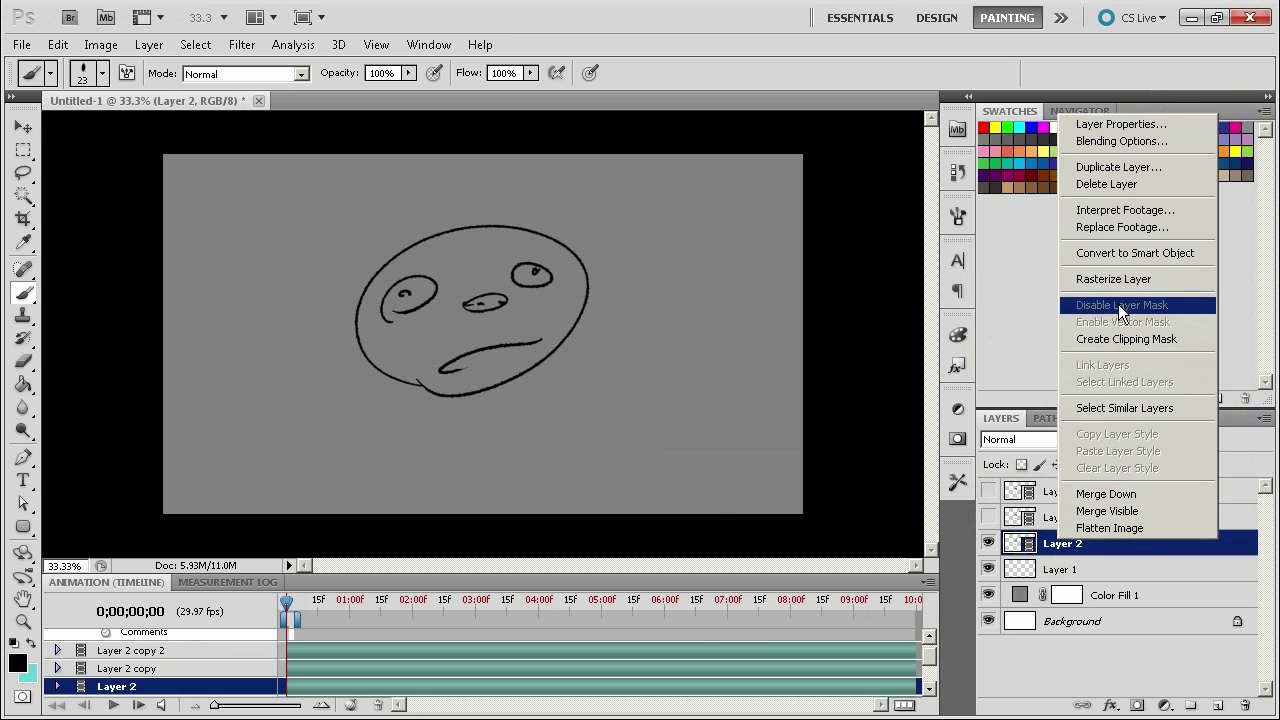
pyautogui.click(1120, 279)
# Step: Hide Layer 2, show Layer 2 copy, and rasterize that copy at the second frame
pyautogui.click(1057, 522)
pyautogui.click(988, 543)
pyautogui.click(988, 517)
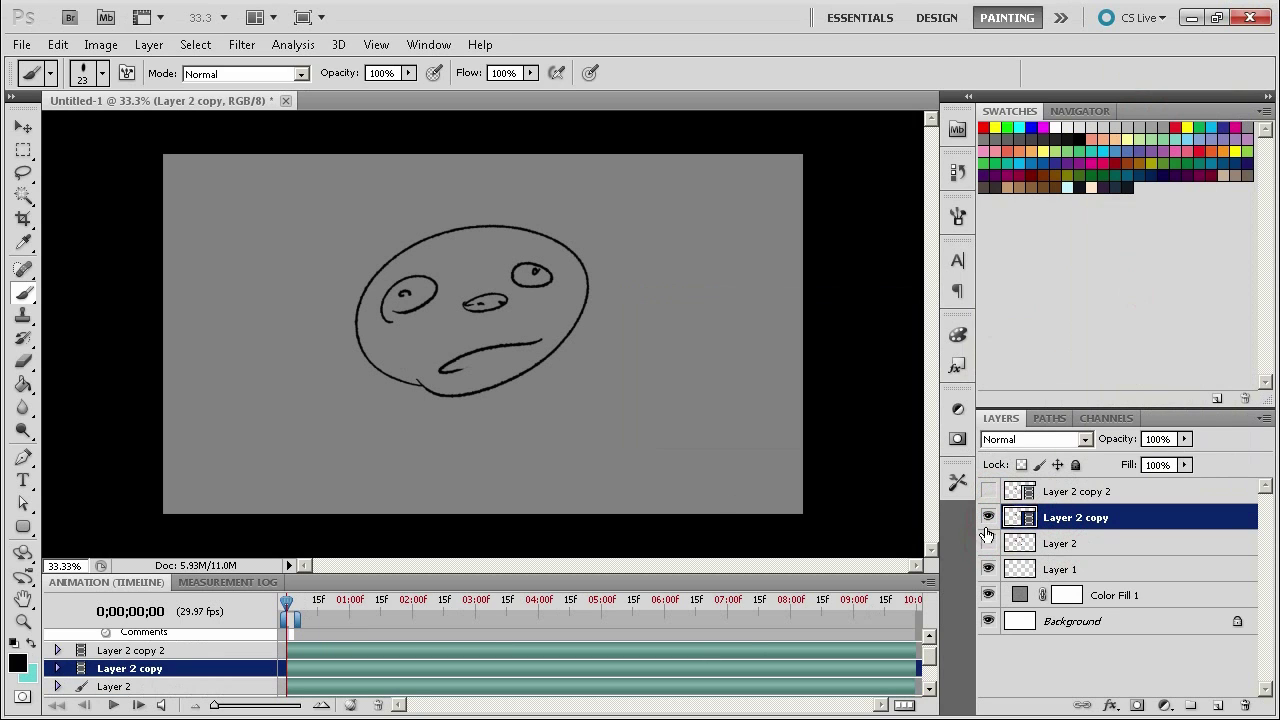
pyautogui.click(289, 604)
pyautogui.rightClick(1062, 530)
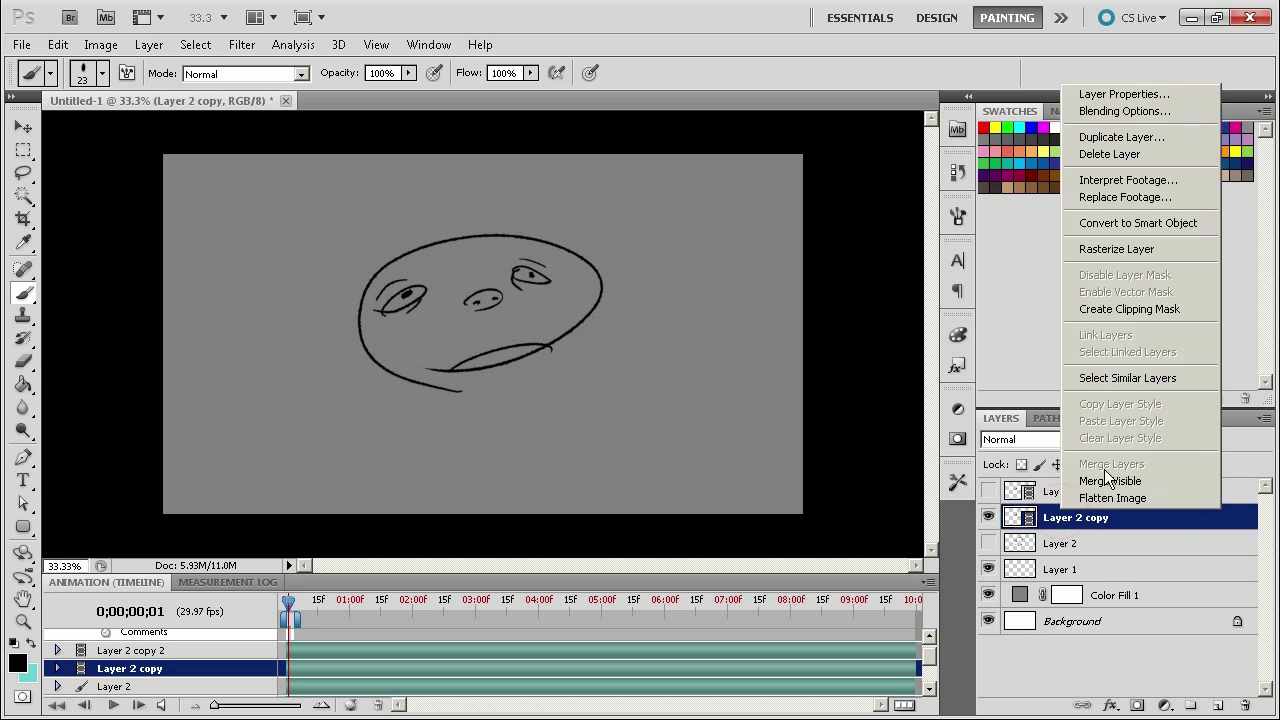
pyautogui.click(1131, 250)
# Step: Hide Layer 2 copy, show Layer 2 copy 2, and rasterize it at the third frame
pyautogui.click(988, 516)
pyautogui.click(988, 491)
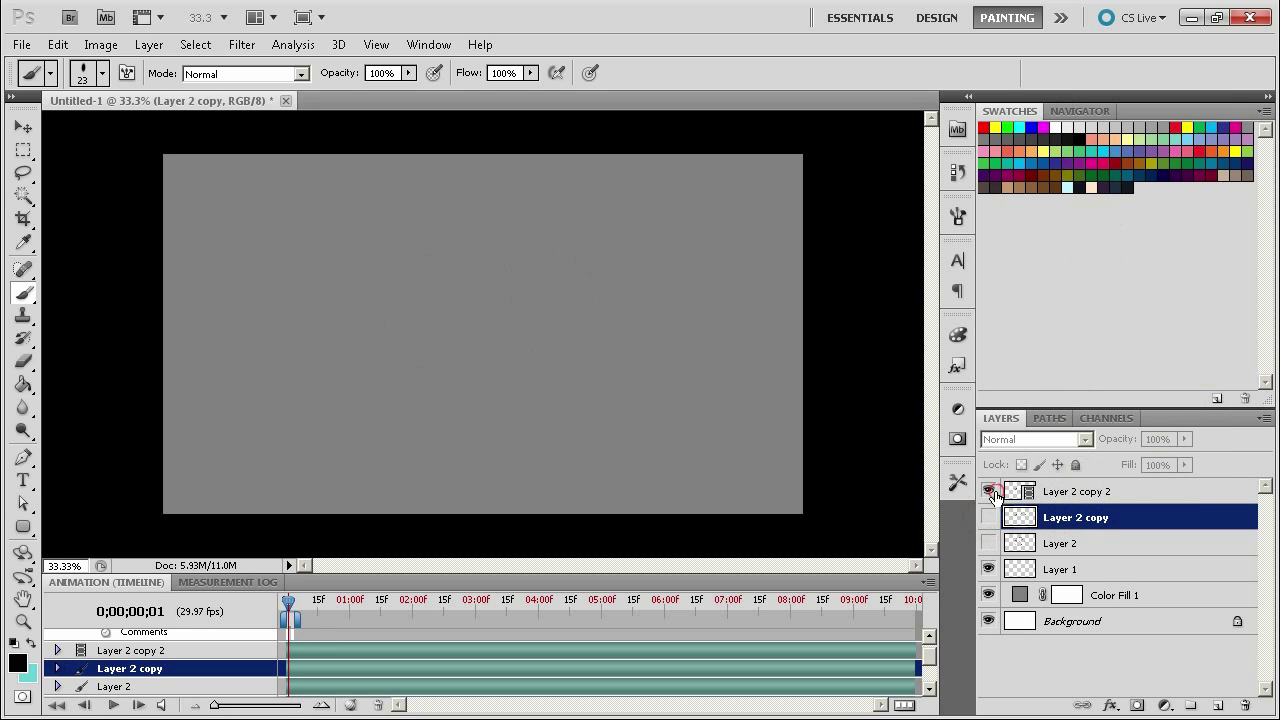
pyautogui.click(1022, 491)
pyautogui.press('Right')
pyautogui.rightClick(1063, 494)
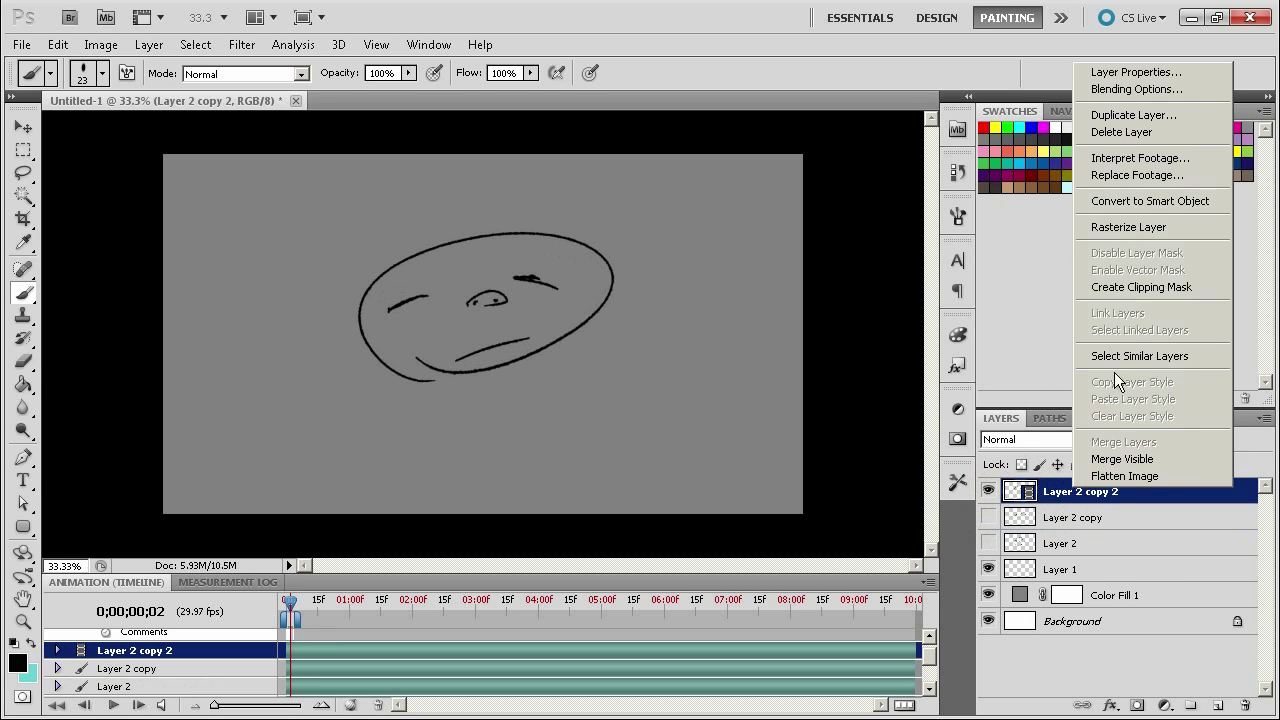
pyautogui.click(1137, 224)
# Step: Toggle the visibility of the three rasterized face layers one by one to compare them, leaving all three hidden
pyautogui.click(988, 491)
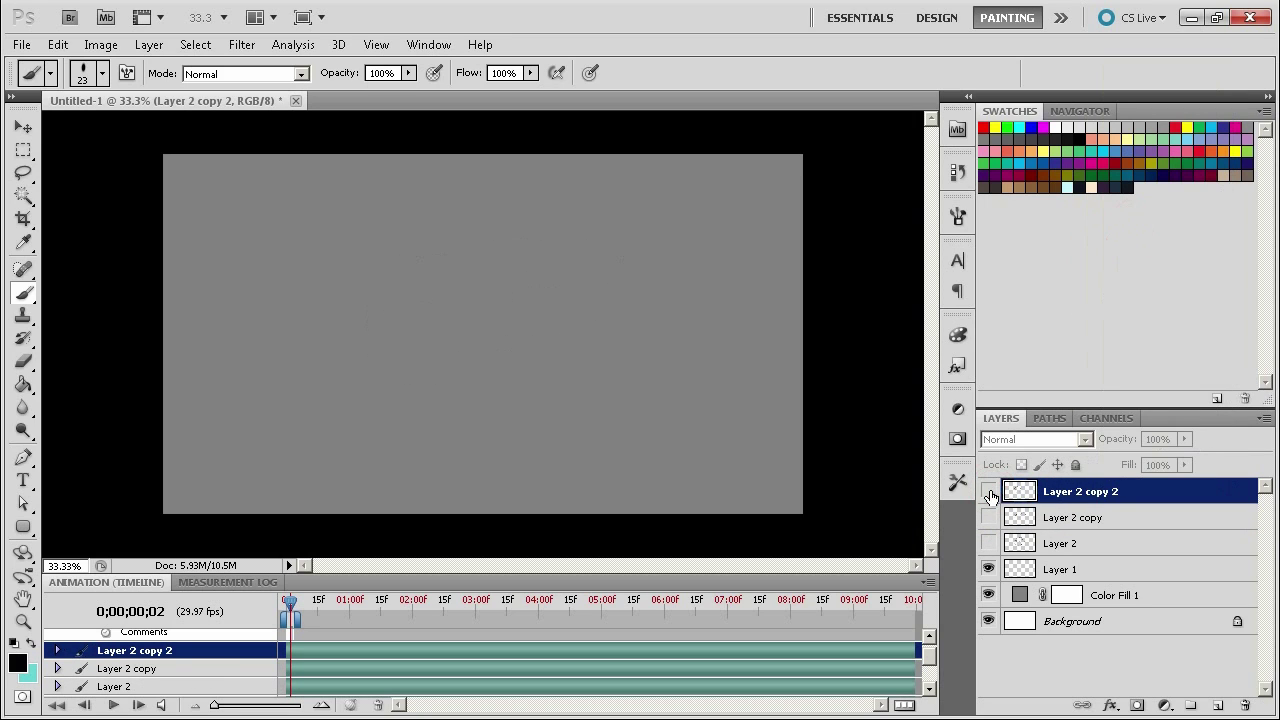
pyautogui.click(988, 491)
pyautogui.click(988, 517)
pyautogui.click(989, 492)
pyautogui.click(988, 517)
pyautogui.click(988, 543)
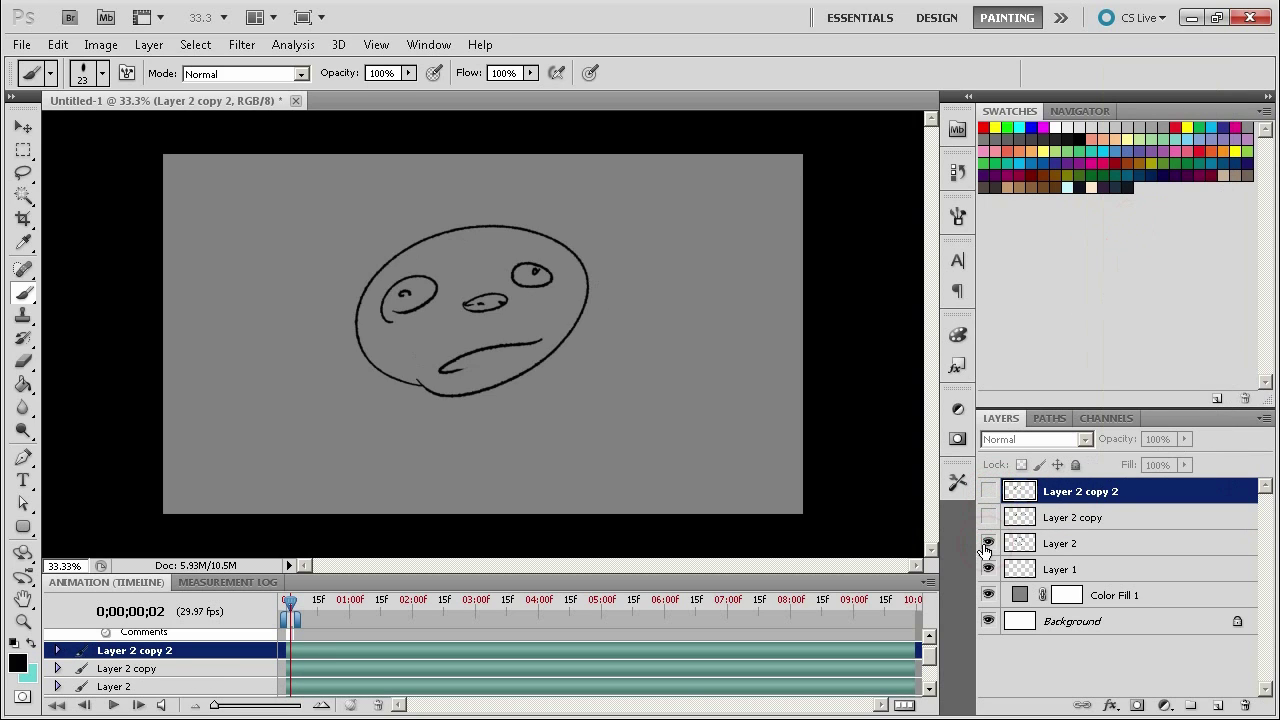
pyautogui.click(988, 543)
pyautogui.click(988, 517)
pyautogui.click(988, 517)
pyautogui.click(988, 491)
pyautogui.click(988, 491)
pyautogui.click(988, 517)
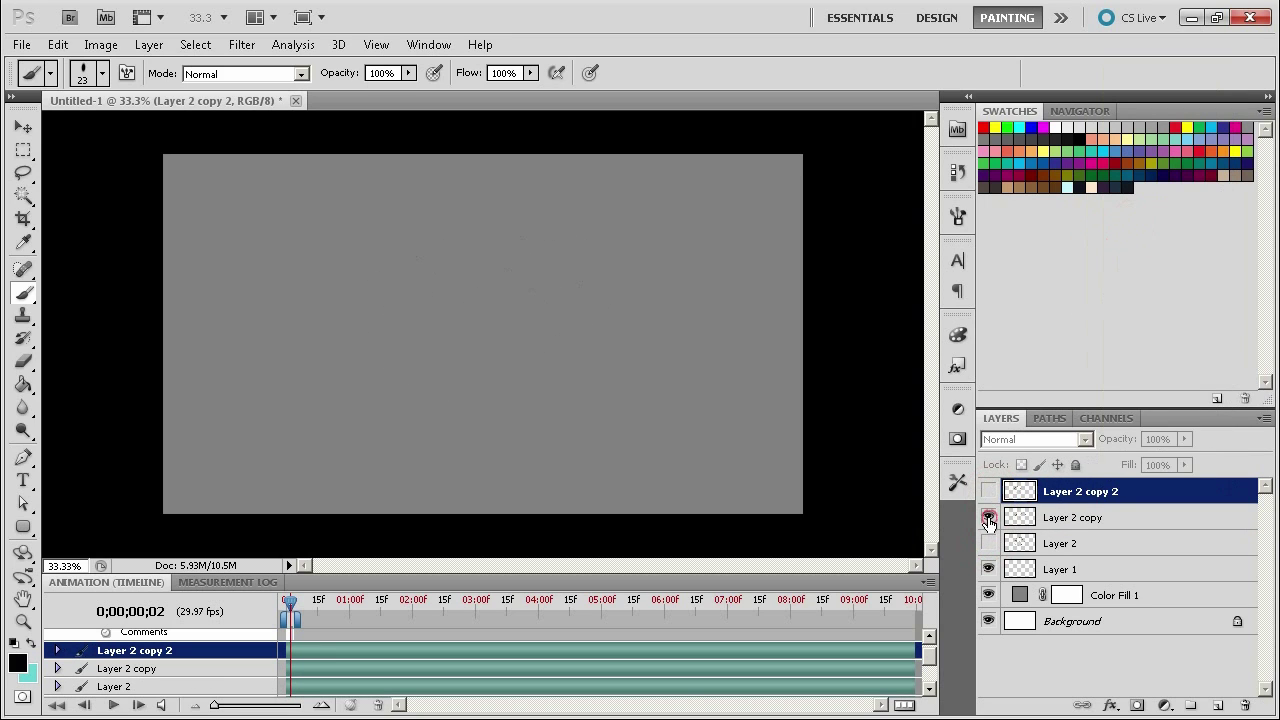
pyautogui.click(988, 517)
# Step: Add a new blank video layer above the hidden face layers and return to the first frame
pyautogui.click(148, 44)
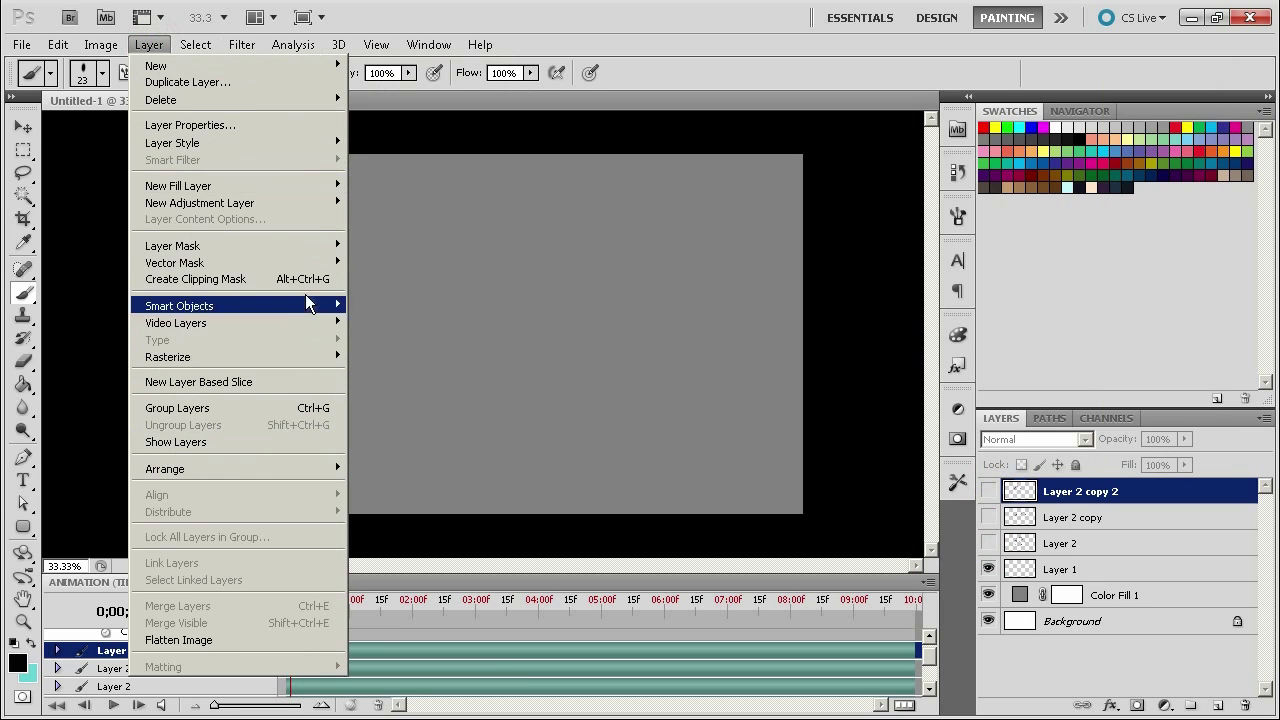
pyautogui.moveTo(310, 322)
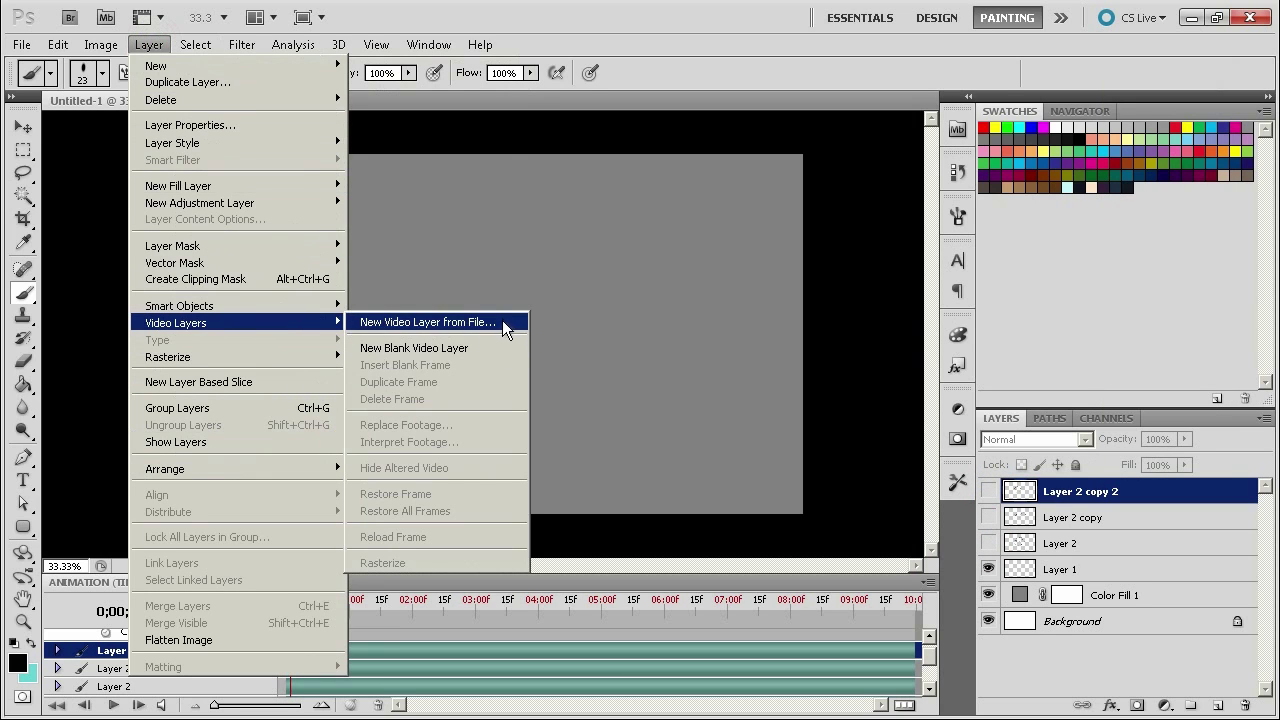
pyautogui.click(491, 346)
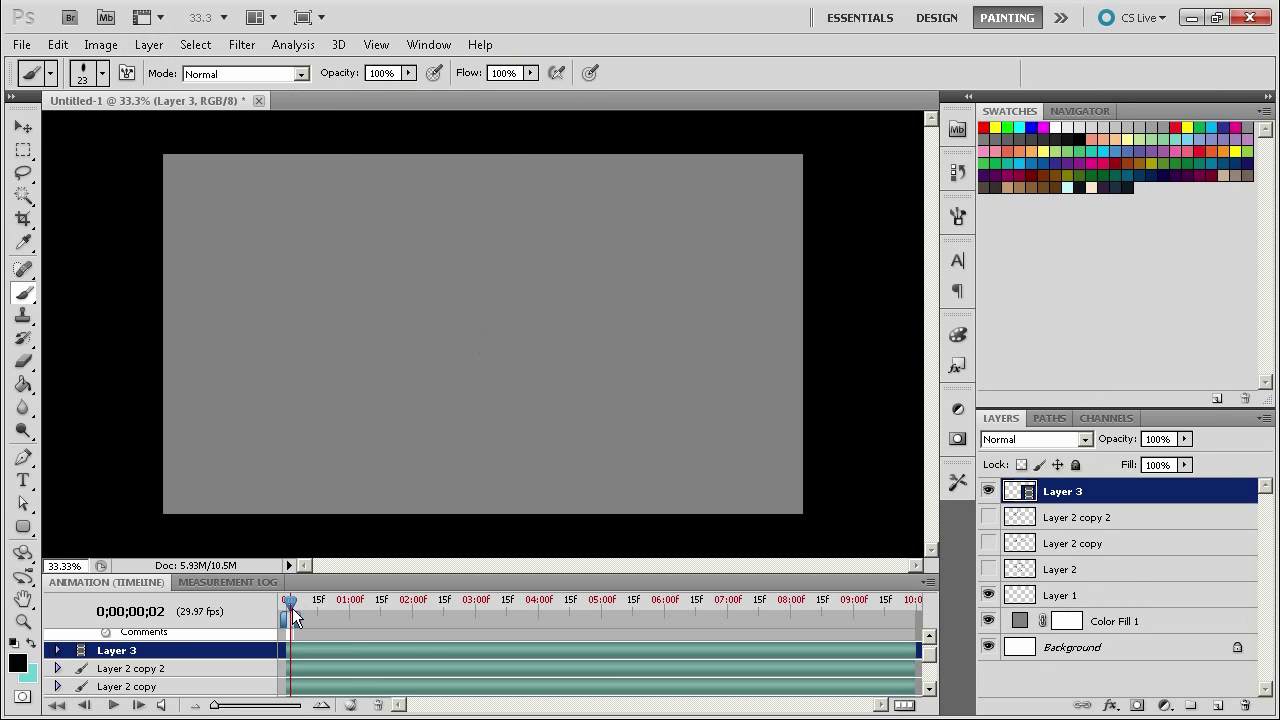
pyautogui.moveTo(292, 608); pyautogui.dragTo(286, 606)
# Step: Brush a round face with eyes, a large nose and an open mouth on the new video layer's first frame
pyautogui.moveTo(517, 268); pyautogui.dragTo(397, 420)
pyautogui.hotkey('ctrl', 'z')
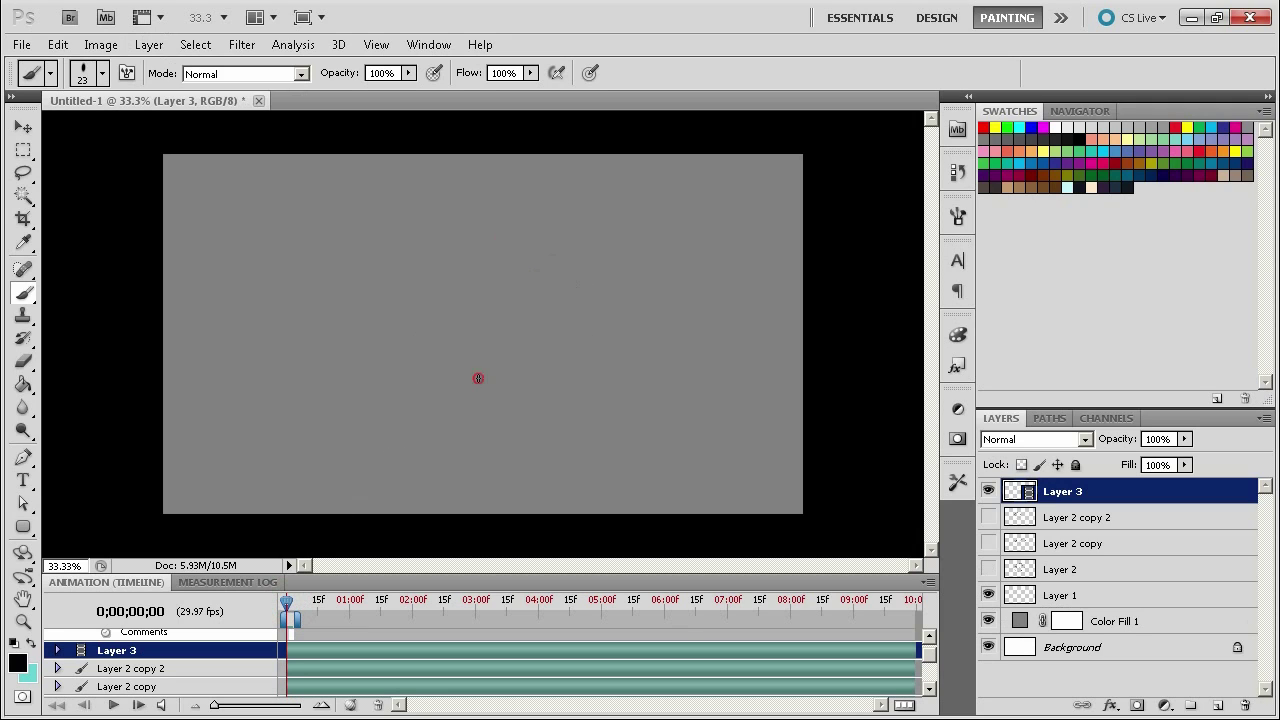
pyautogui.moveTo(478, 378); pyautogui.dragTo(478, 379)
pyautogui.moveTo(392, 305); pyautogui.dragTo(469, 289)
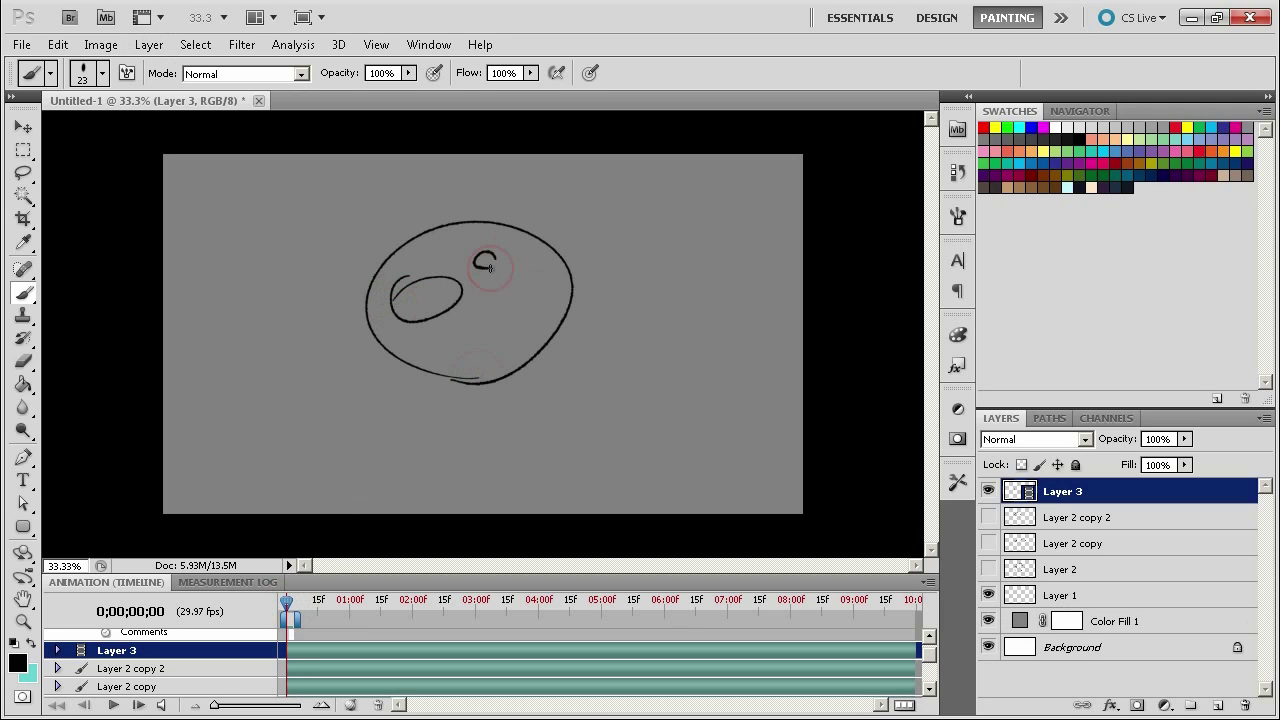
pyautogui.moveTo(433, 348); pyautogui.dragTo(427, 346)
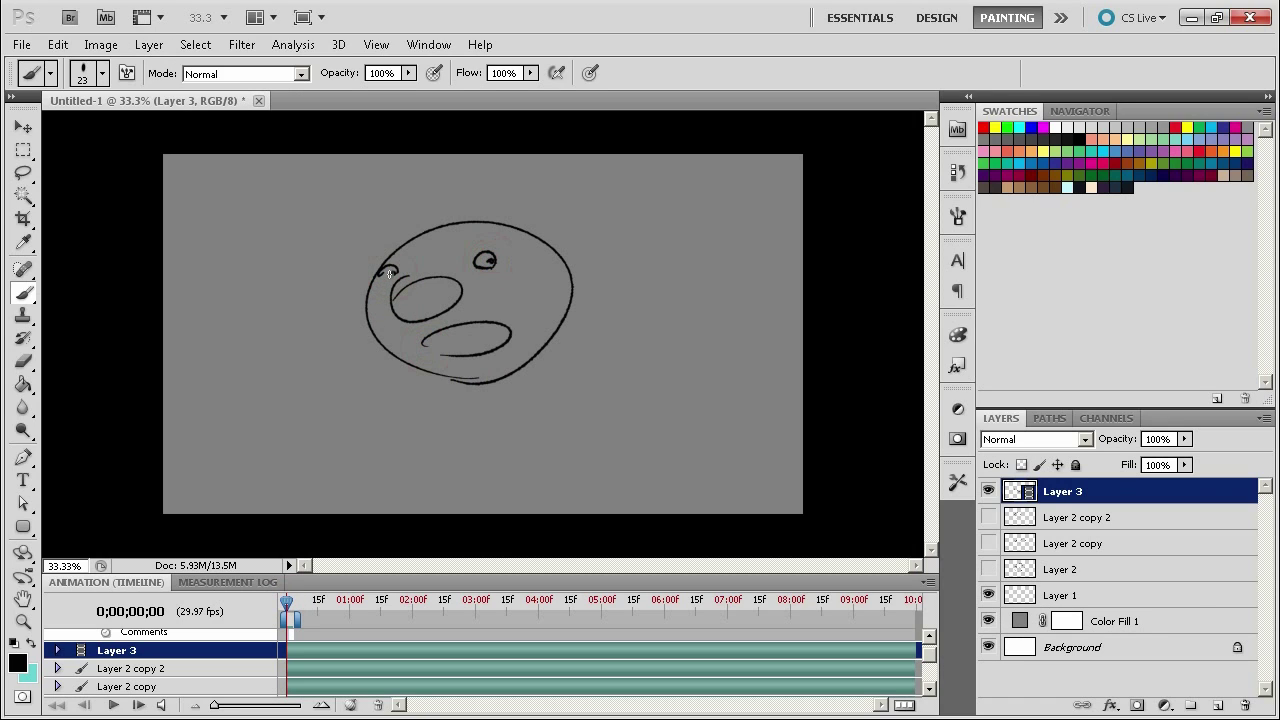
# Step: Enable onion skins and step back and forth through the opening frames to compare them, ending on the first frame
pyautogui.press('pagedown')
pyautogui.click(351, 705)
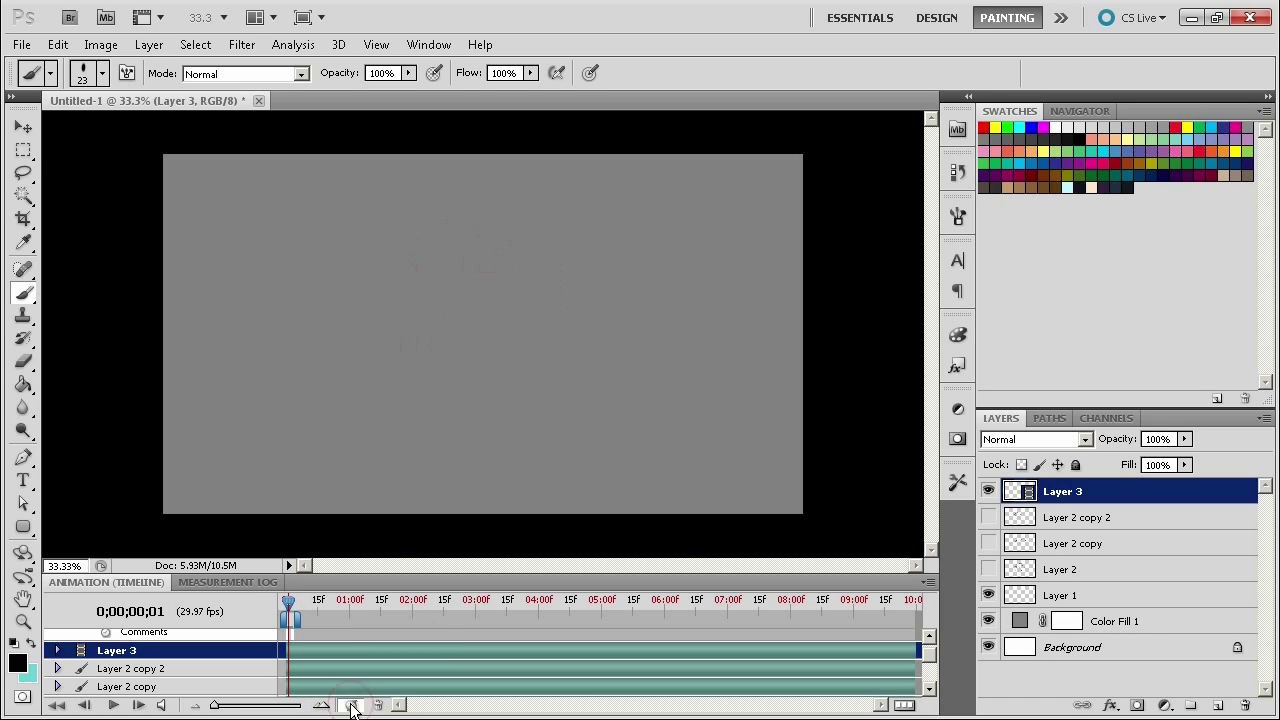
pyautogui.press('pageup')
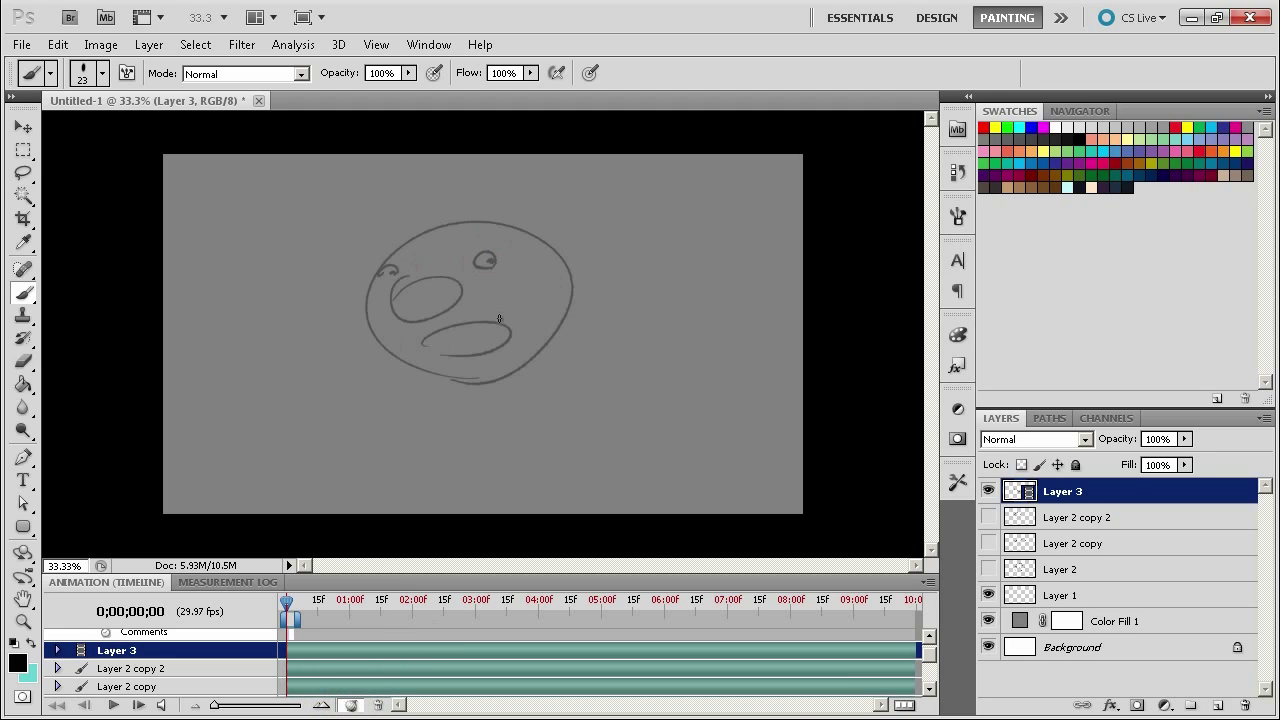
pyautogui.press('pagedown')
pyautogui.press('pagedown')
pyautogui.press('pageup')
pyautogui.press('pageup')
pyautogui.press('pagedown')
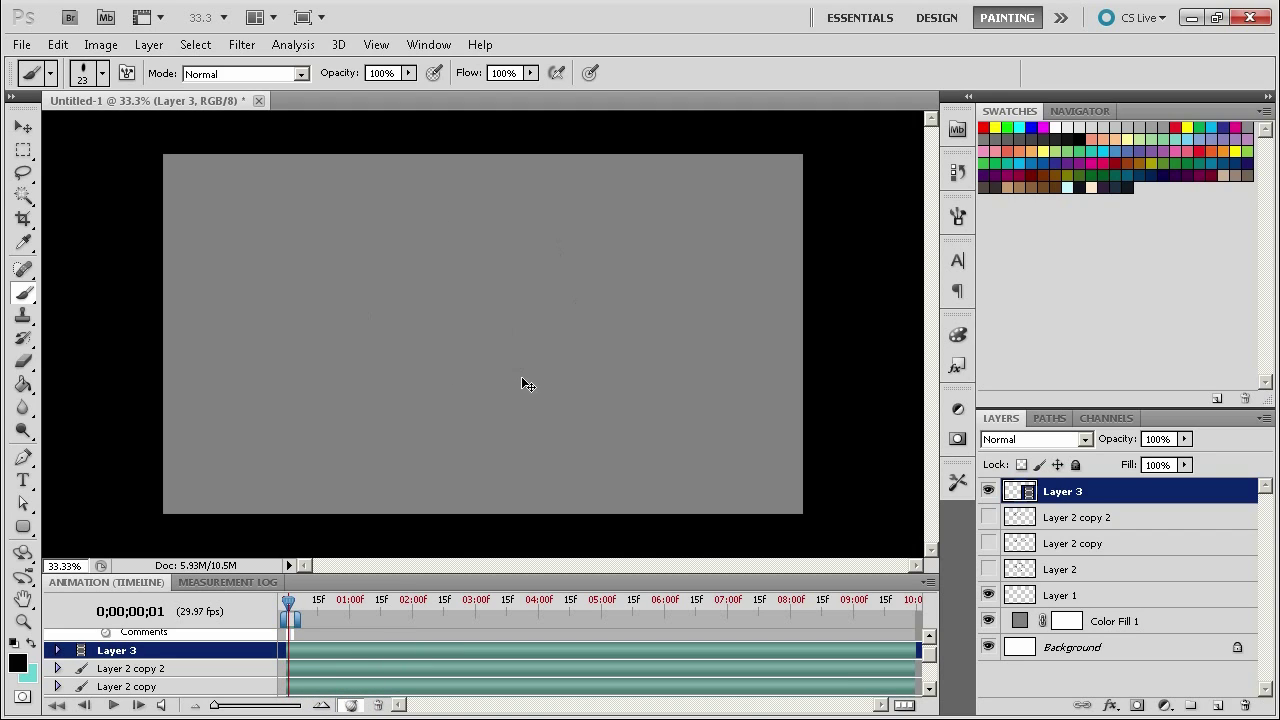
pyautogui.press('pageup')
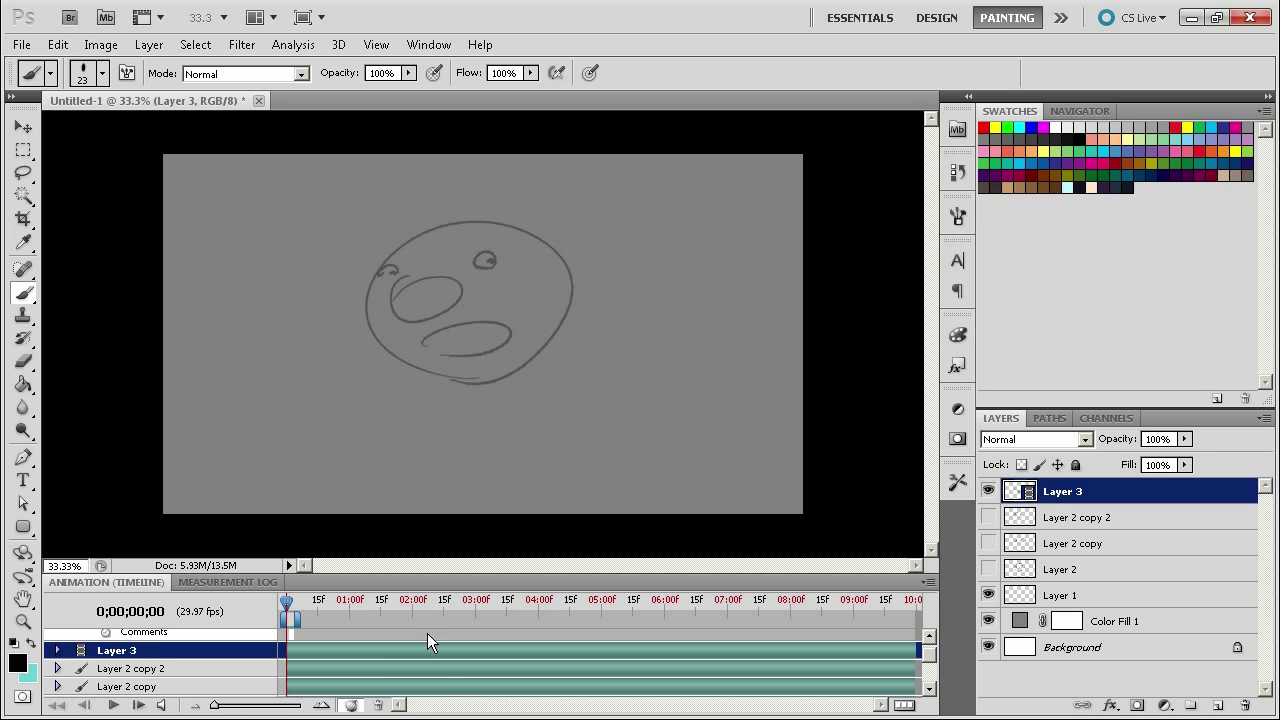
pyautogui.press('pagedown')
pyautogui.press('pageup')
# Step: Set the onion skin options to 2 frames before and 0 frames after
pyautogui.click(930, 581)
pyautogui.click(962, 566)
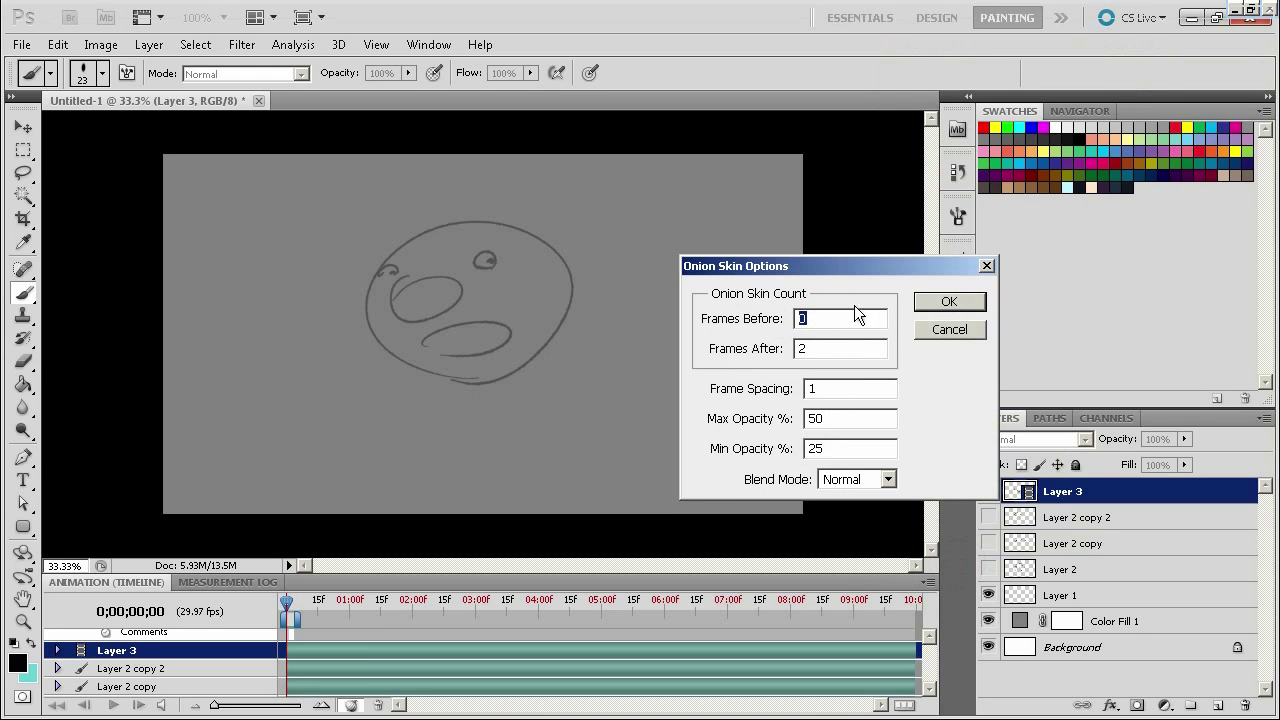
pyautogui.write('2')
pyautogui.moveTo(818, 349); pyautogui.dragTo(777, 365)
pyautogui.write('0')
pyautogui.click(935, 303)
# Step: Advance to the second frame and brush a rounder head outline over the ghosted first drawing
pyautogui.press('Right')
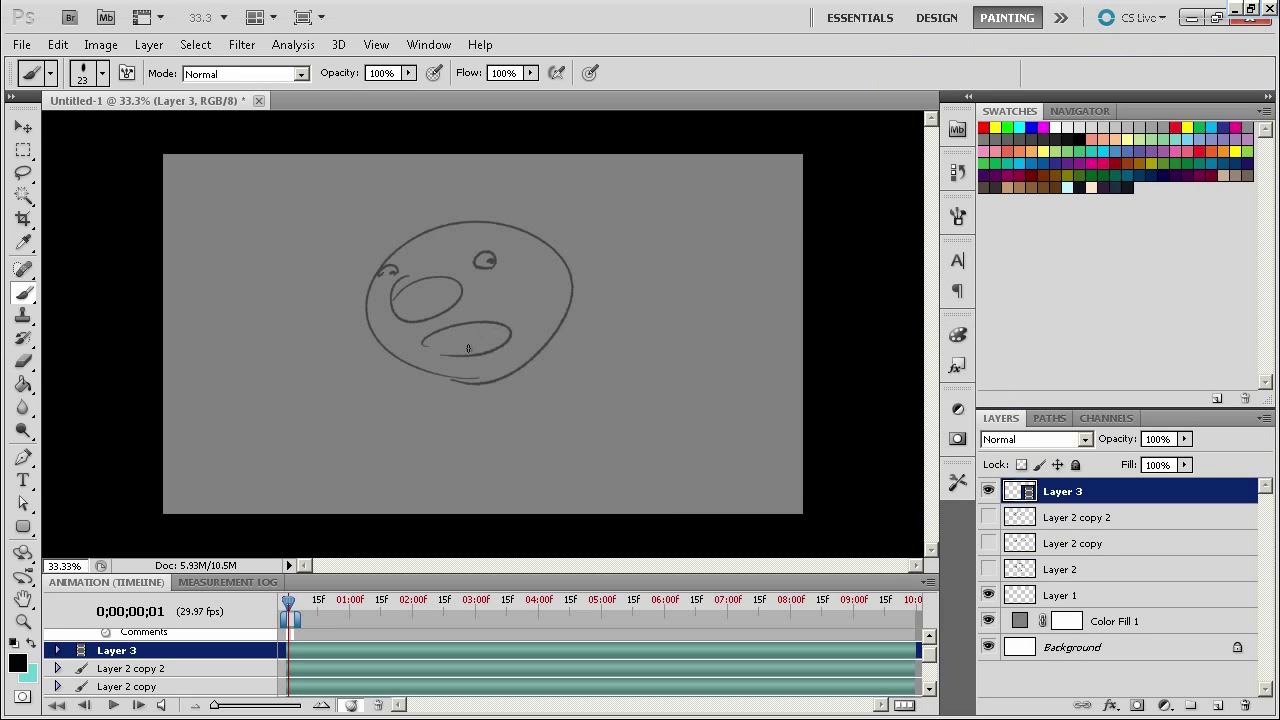
pyautogui.press('Left')
pyautogui.press('Right')
pyautogui.moveTo(477, 380)
pyautogui.mouseDown()
pyautogui.moveTo(409, 240)
pyautogui.moveTo(499, 362)
pyautogui.moveTo(381, 272)
pyautogui.moveTo(470, 382)
pyautogui.mouseUp()
pyautogui.hotkey('ctrl', 'z')
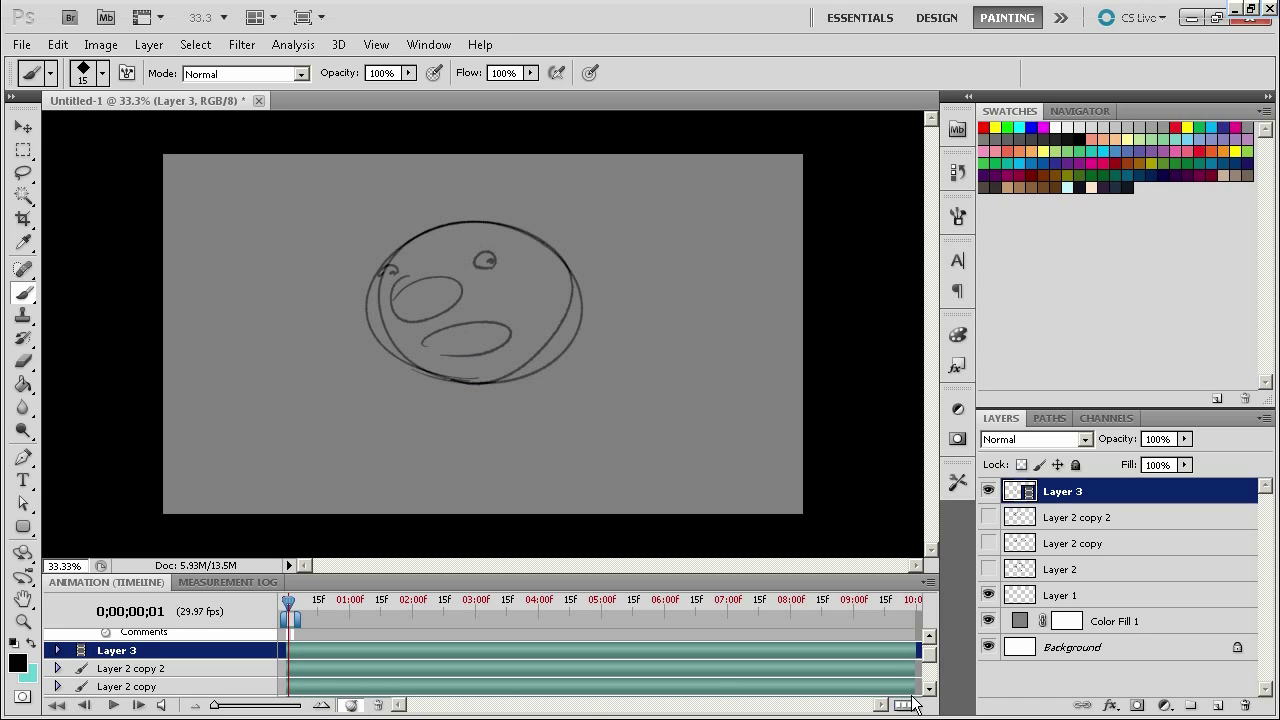
# Step: Change the onion skin blend mode to Multiply
pyautogui.click(922, 584)
pyautogui.click(905, 563)
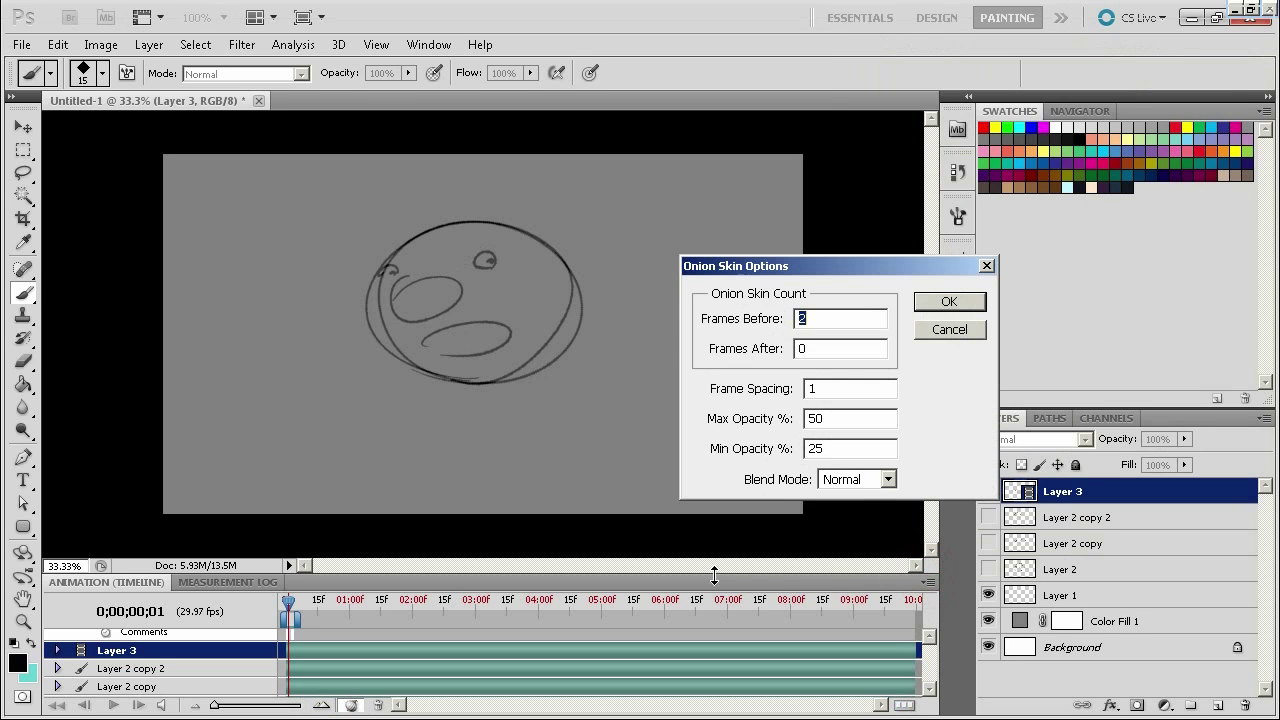
pyautogui.click(886, 479)
pyautogui.click(845, 514)
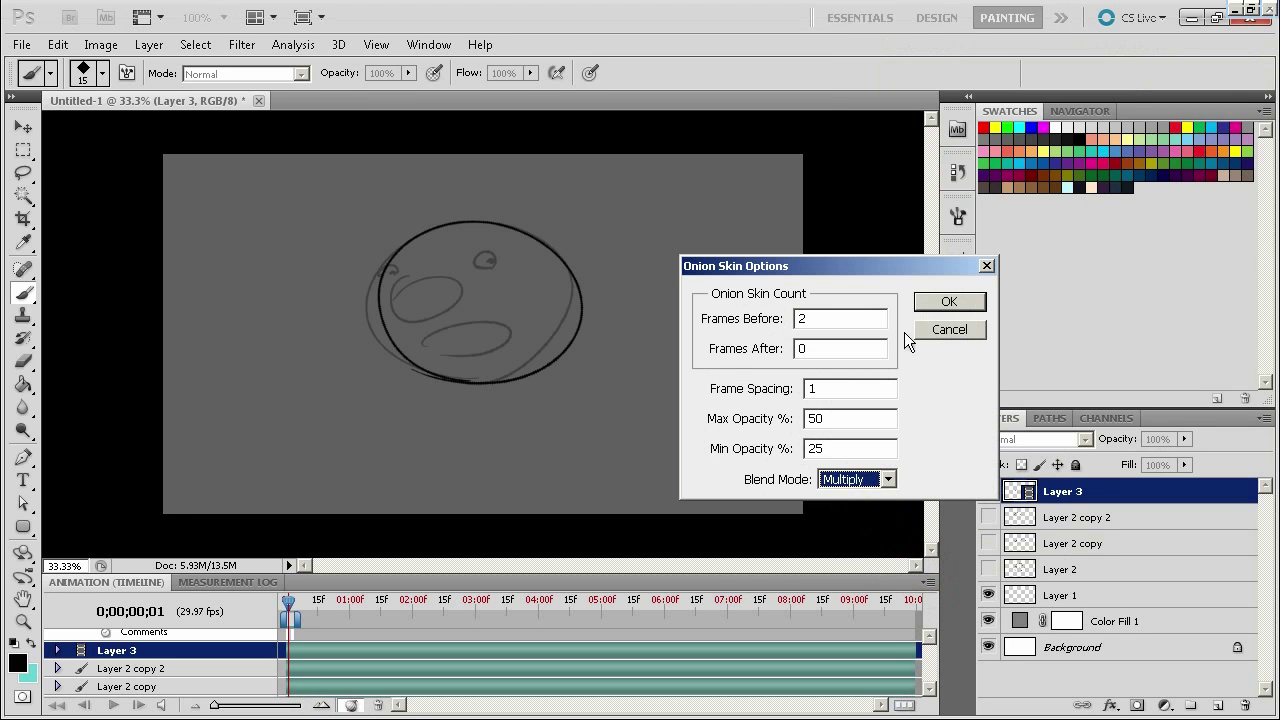
pyautogui.click(950, 301)
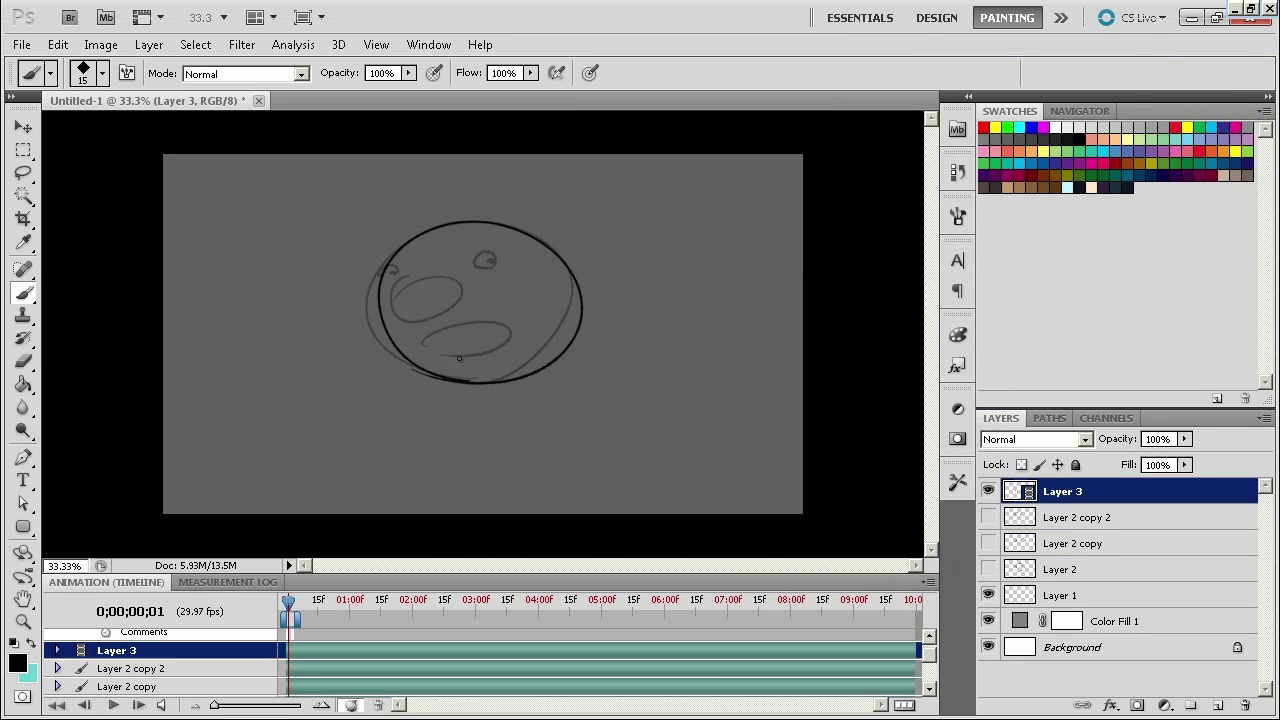
# Step: Brush an open mouth, two closed eyes and a large nose inside the second frame's head outline
pyautogui.moveTo(458, 349); pyautogui.dragTo(456, 362)
pyautogui.moveTo(538, 274)
pyautogui.mouseDown()
pyautogui.moveTo(514, 266)
pyautogui.moveTo(529, 260)
pyautogui.mouseUp()
pyautogui.hotkey('ctrl', 'z')
pyautogui.moveTo(543, 271); pyautogui.dragTo(517, 270)
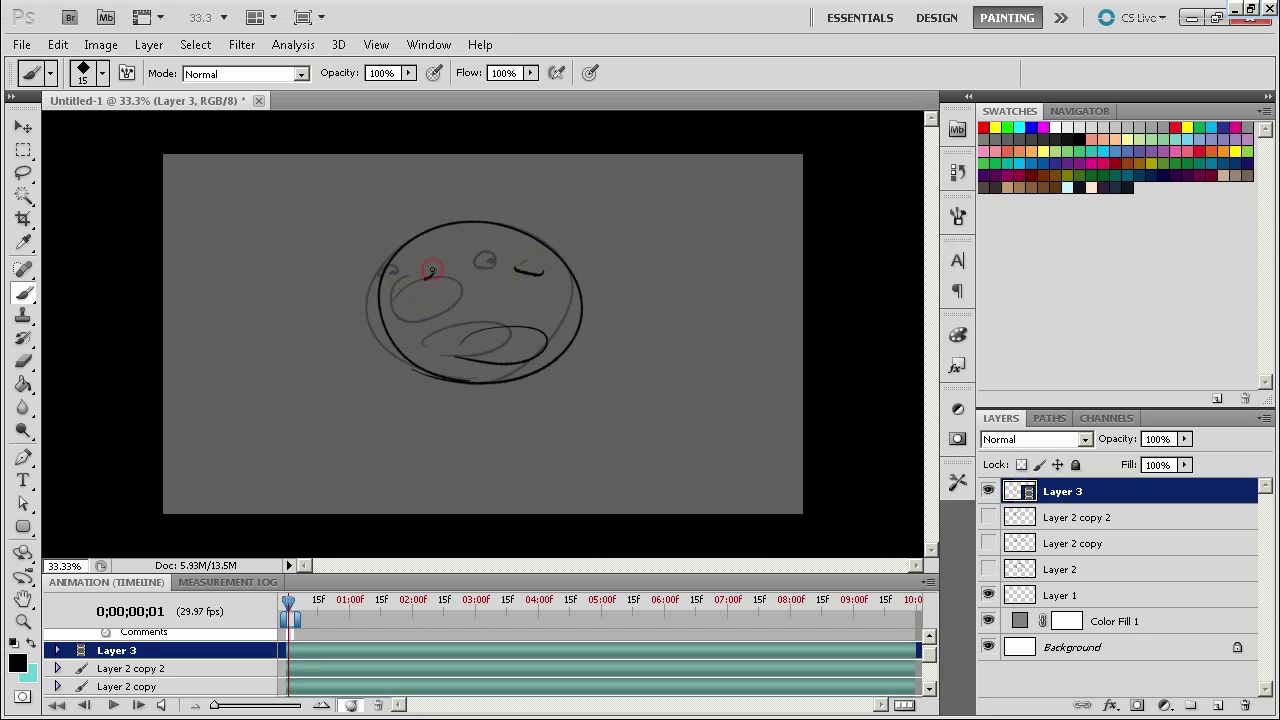
pyautogui.moveTo(505, 296)
pyautogui.mouseDown()
pyautogui.moveTo(472, 318)
pyautogui.moveTo(516, 299)
pyautogui.mouseUp()
# Step: On the third frame, brush a face turned up to the right with a round head, open eyes, nose and mouth
pyautogui.press('Right')
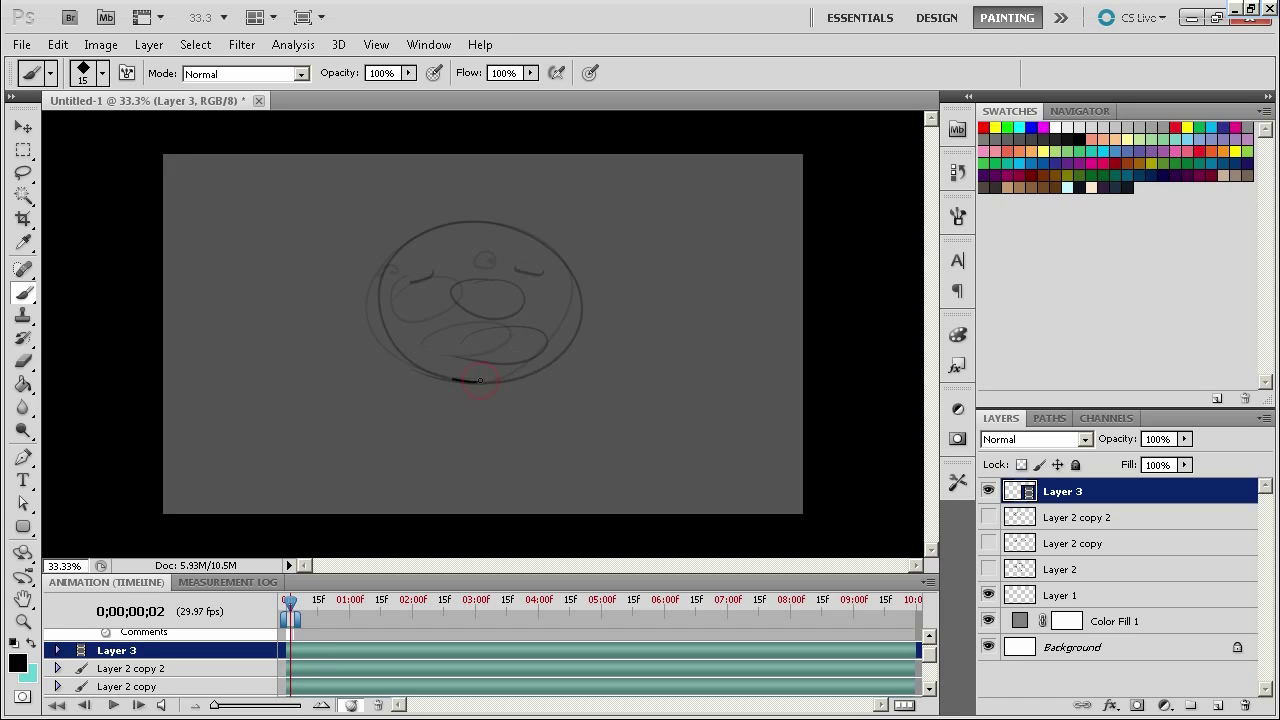
pyautogui.moveTo(479, 381)
pyautogui.mouseDown()
pyautogui.moveTo(570, 355)
pyautogui.moveTo(430, 374)
pyautogui.mouseUp()
pyautogui.hotkey('ctrl', 'z')
pyautogui.moveTo(395, 272); pyautogui.dragTo(484, 382)
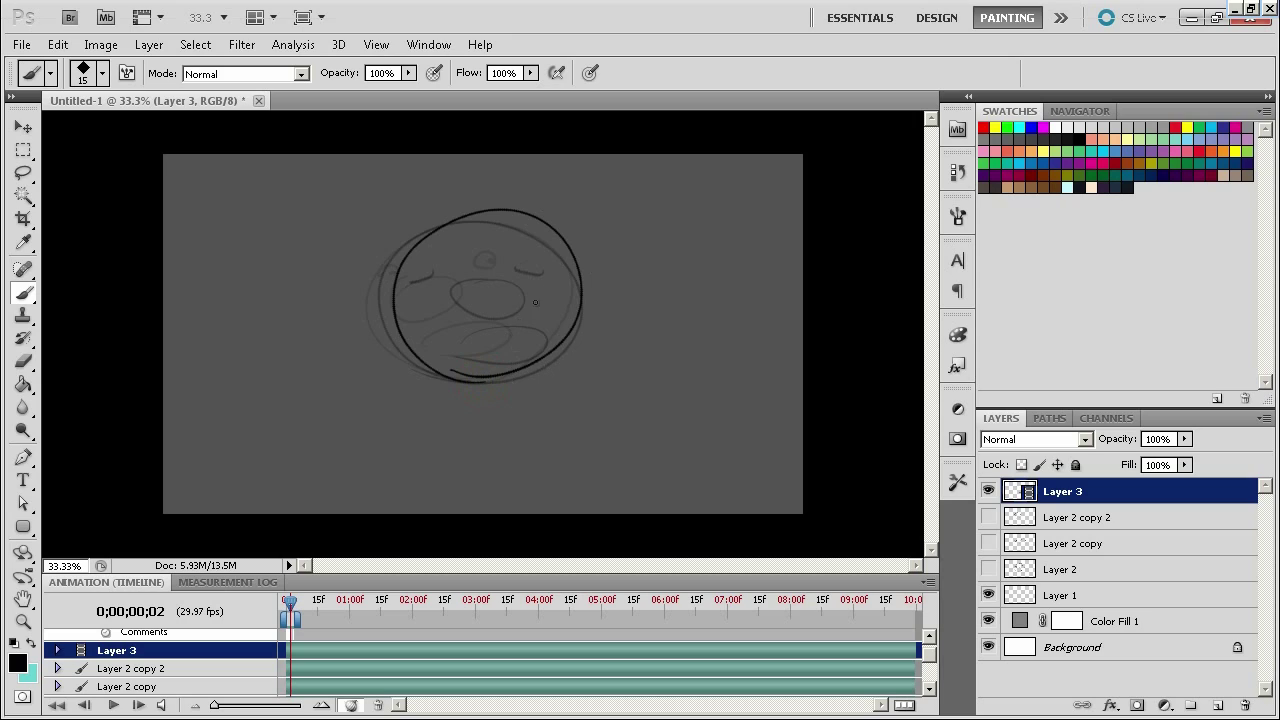
pyautogui.moveTo(491, 256); pyautogui.dragTo(477, 272)
pyautogui.moveTo(544, 269); pyautogui.dragTo(542, 270)
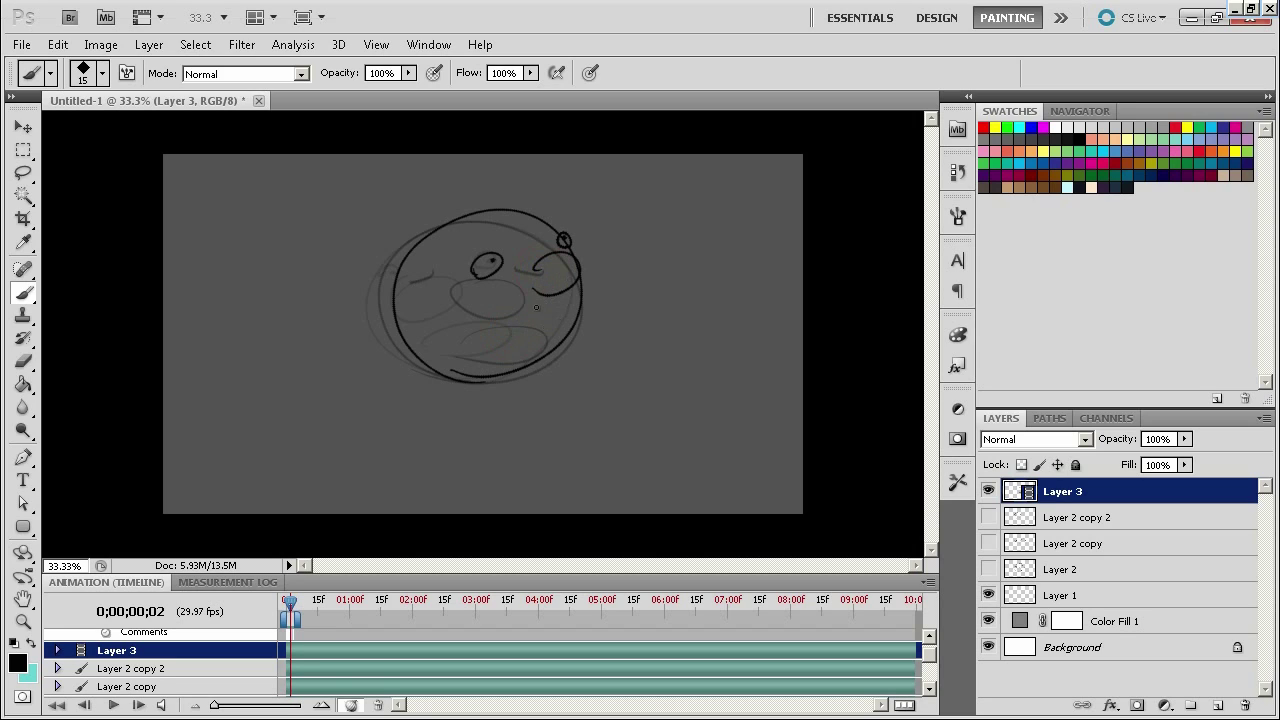
pyautogui.moveTo(547, 334)
pyautogui.mouseDown()
pyautogui.moveTo(515, 320)
pyautogui.moveTo(538, 340)
pyautogui.mouseUp()
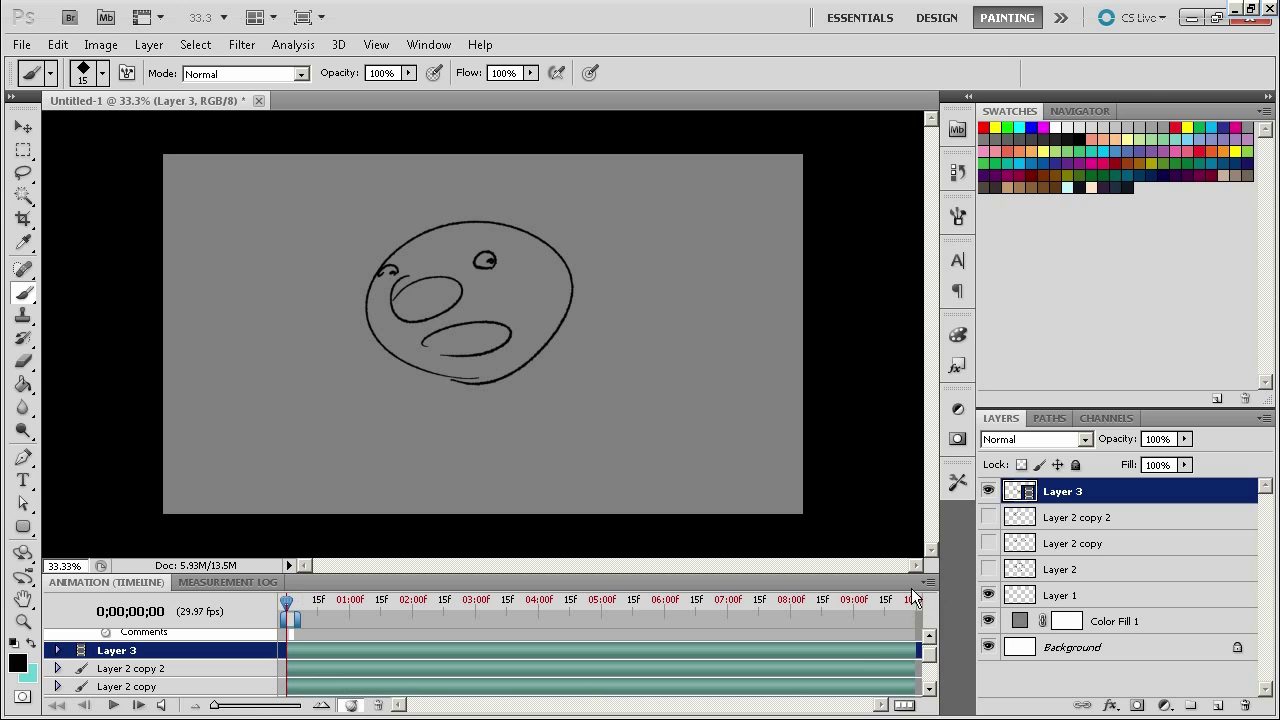
# Step: Insert a blank frame in the video layer between the first and second face drawings
pyautogui.click(929, 582)
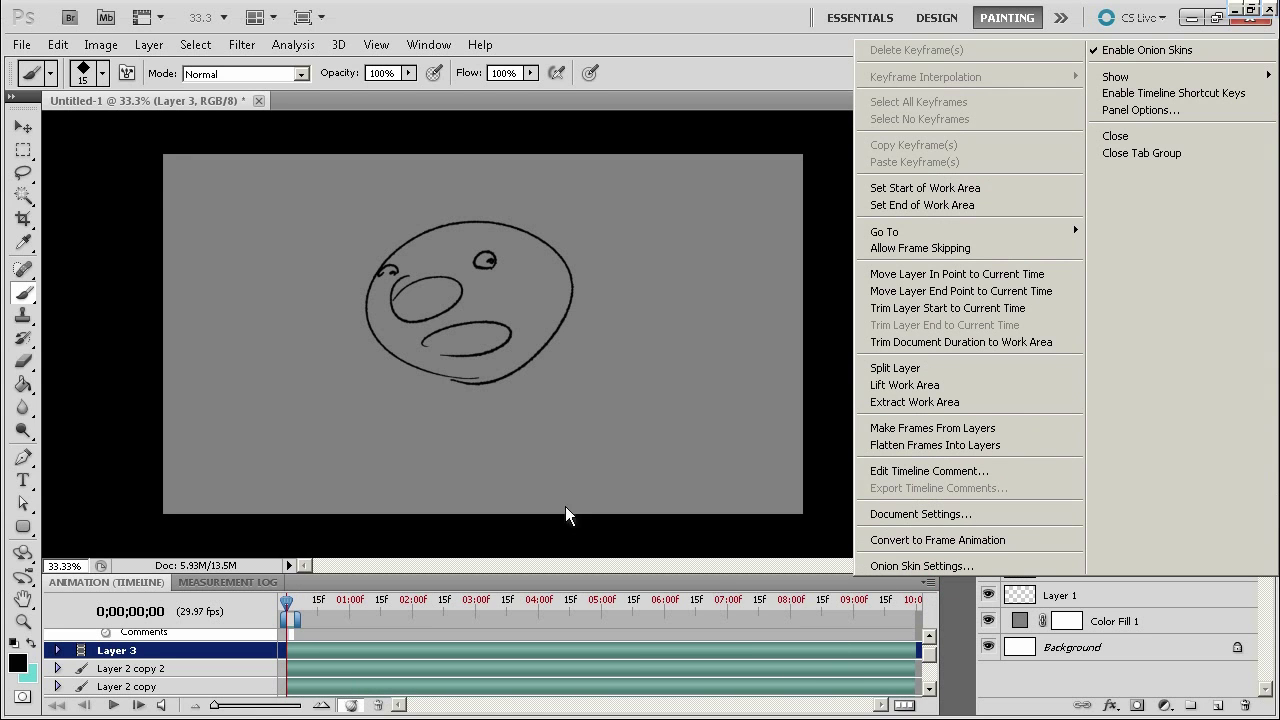
pyautogui.click(105, 54)
pyautogui.click(148, 44)
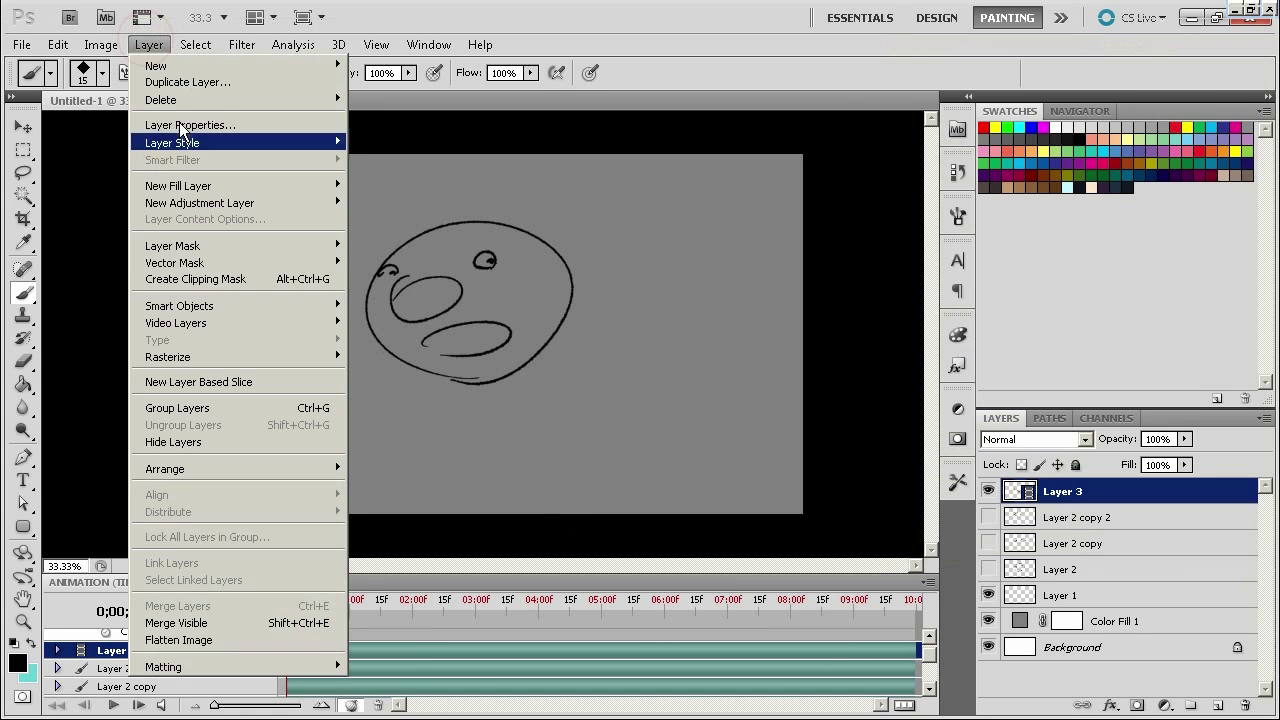
pyautogui.moveTo(329, 328)
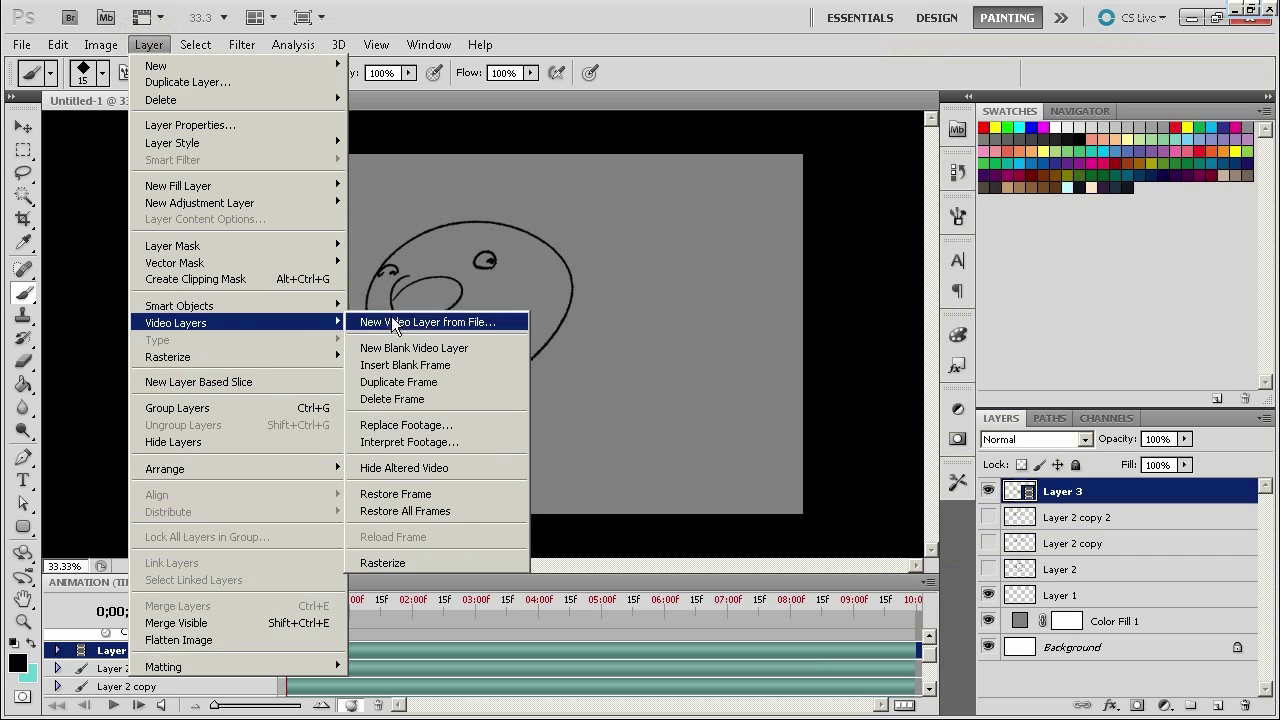
pyautogui.click(474, 365)
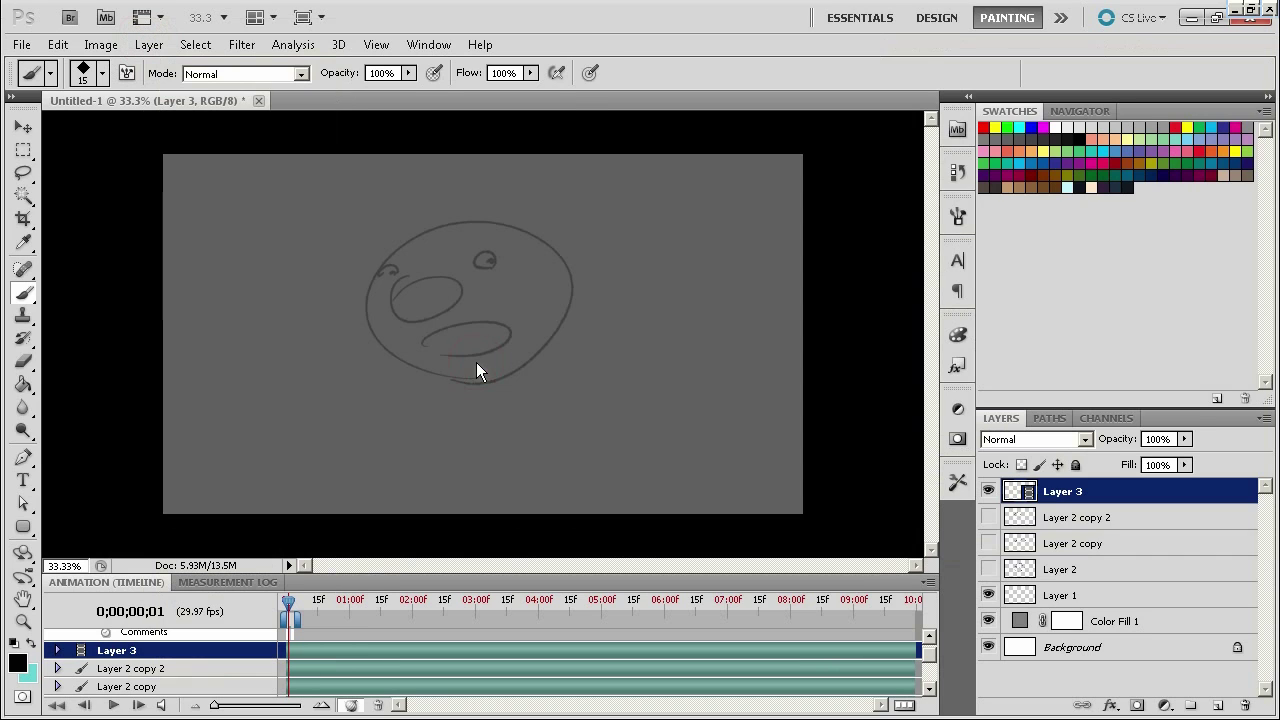
pyautogui.moveTo(290, 601); pyautogui.dragTo(290, 601)
# Step: Set the onion skins to show 1 frame after the current one
pyautogui.click(929, 582)
pyautogui.click(880, 563)
pyautogui.doubleClick(801, 349)
pyautogui.write('1')
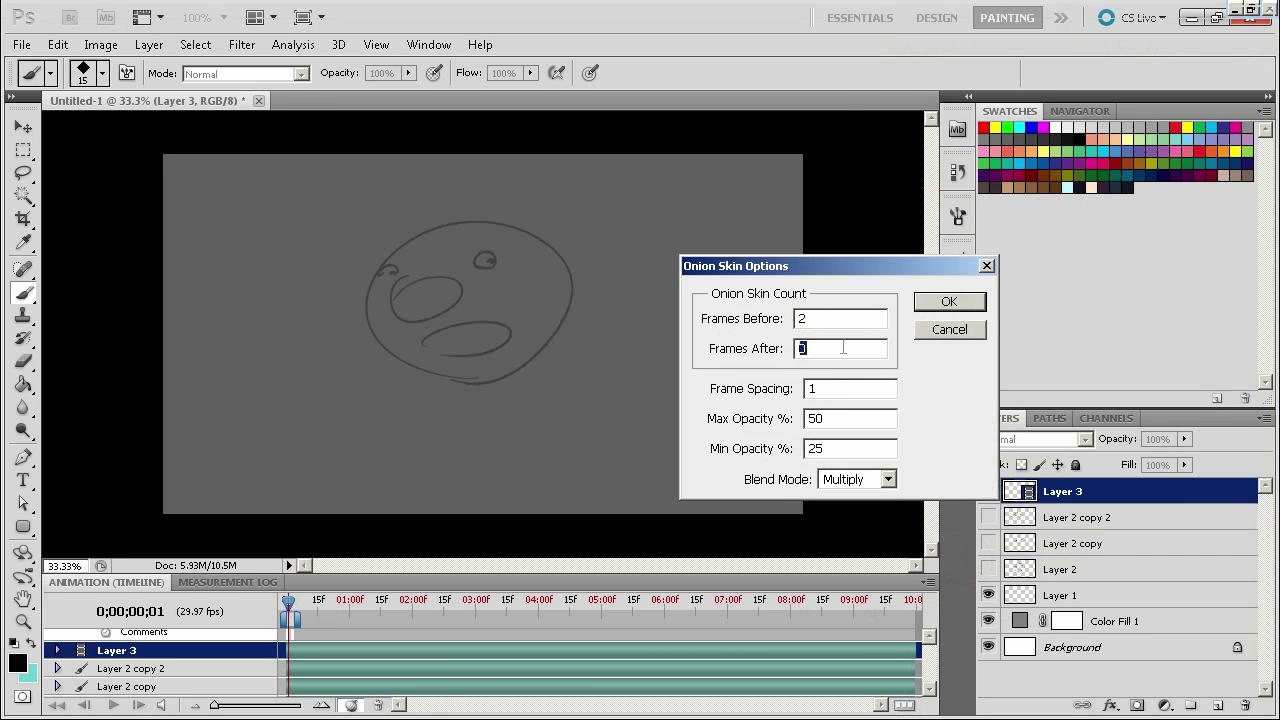
pyautogui.click(947, 302)
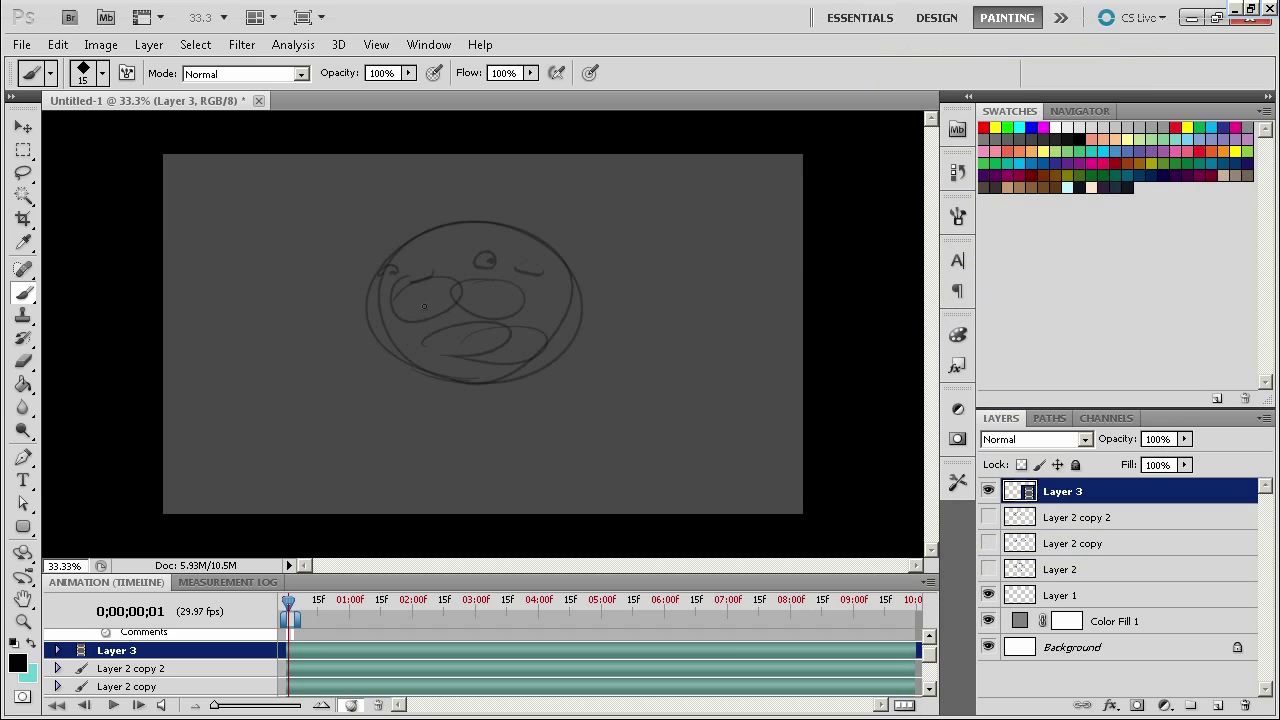
# Step: Brush an in-between face on the blank frame with half-closed eyes, a nose, an open mouth and a head outline
pyautogui.moveTo(444, 314); pyautogui.dragTo(441, 316)
pyautogui.hotkey('ctrl', 'z')
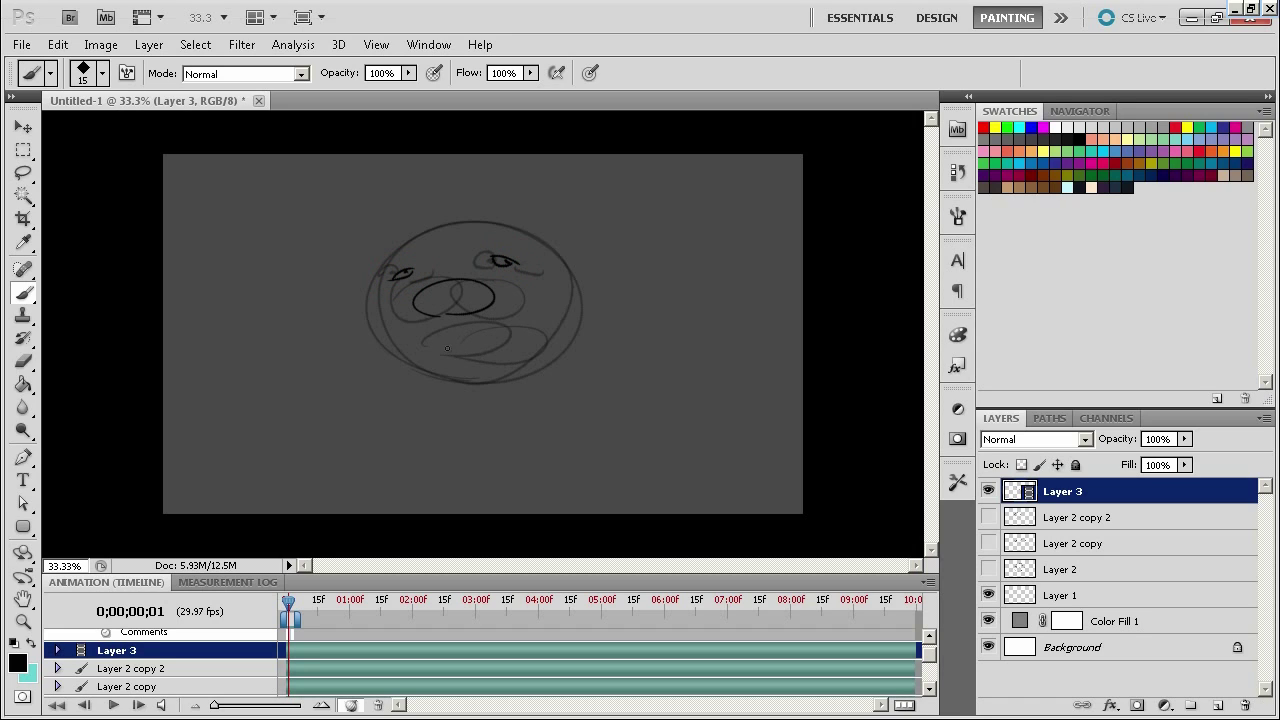
pyautogui.moveTo(457, 361)
pyautogui.mouseDown()
pyautogui.moveTo(522, 346)
pyautogui.moveTo(470, 362)
pyautogui.moveTo(568, 270)
pyautogui.moveTo(456, 375)
pyautogui.moveTo(384, 332)
pyautogui.moveTo(428, 374)
pyautogui.mouseUp()
pyautogui.hotkey('ctrl', 'z')
pyautogui.hotkey('ctrl', 'z')
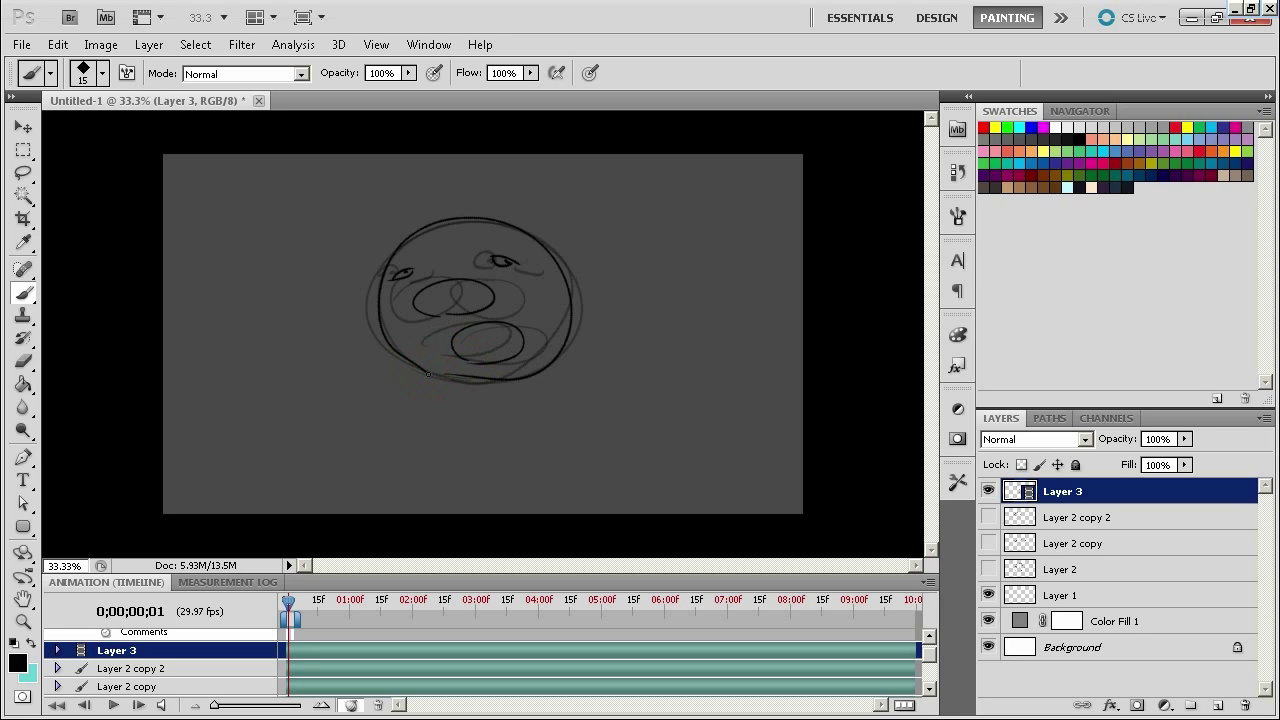
# Step: Turn off onion skins and step through the drawn frames to check the motion, ending on the first frame
pyautogui.click(350, 706)
pyautogui.press('Left')
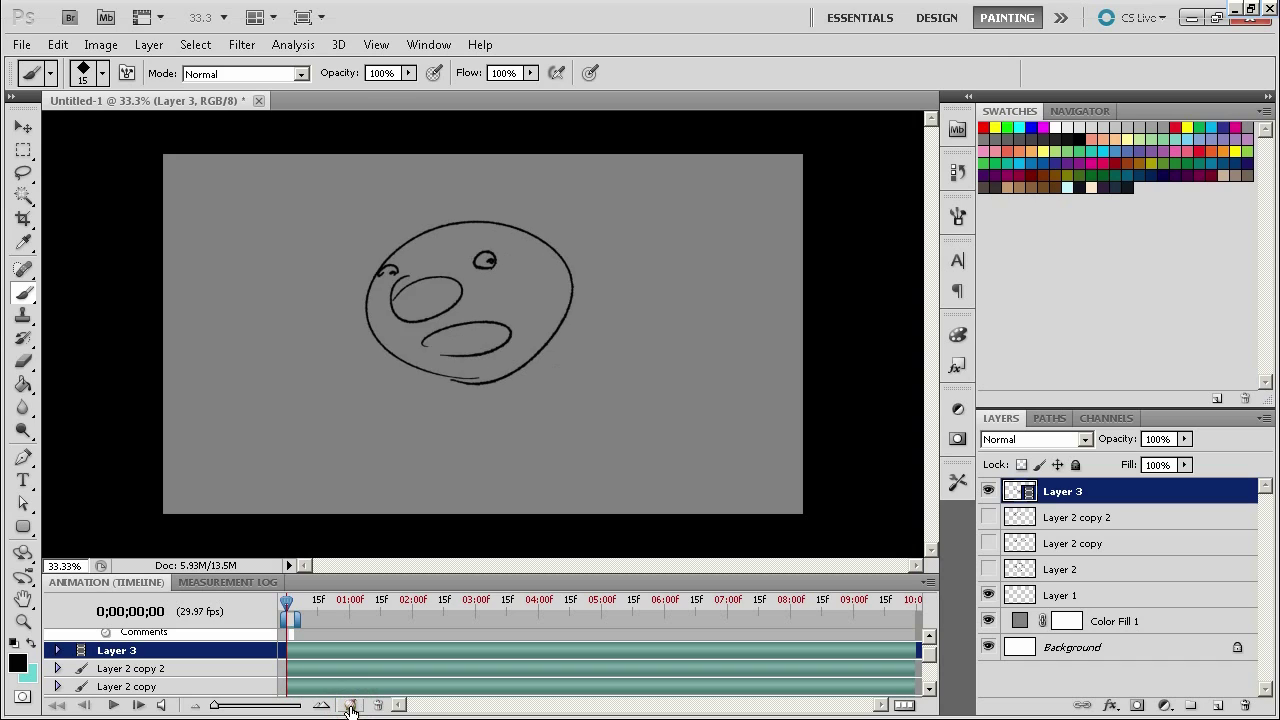
pyautogui.press('Right')
pyautogui.press('Right')
pyautogui.press('Right')
pyautogui.press('Right')
pyautogui.press('Left')
# Step: Add a new blank video layer directly beneath the line-drawing video layer
pyautogui.click(1127, 519)
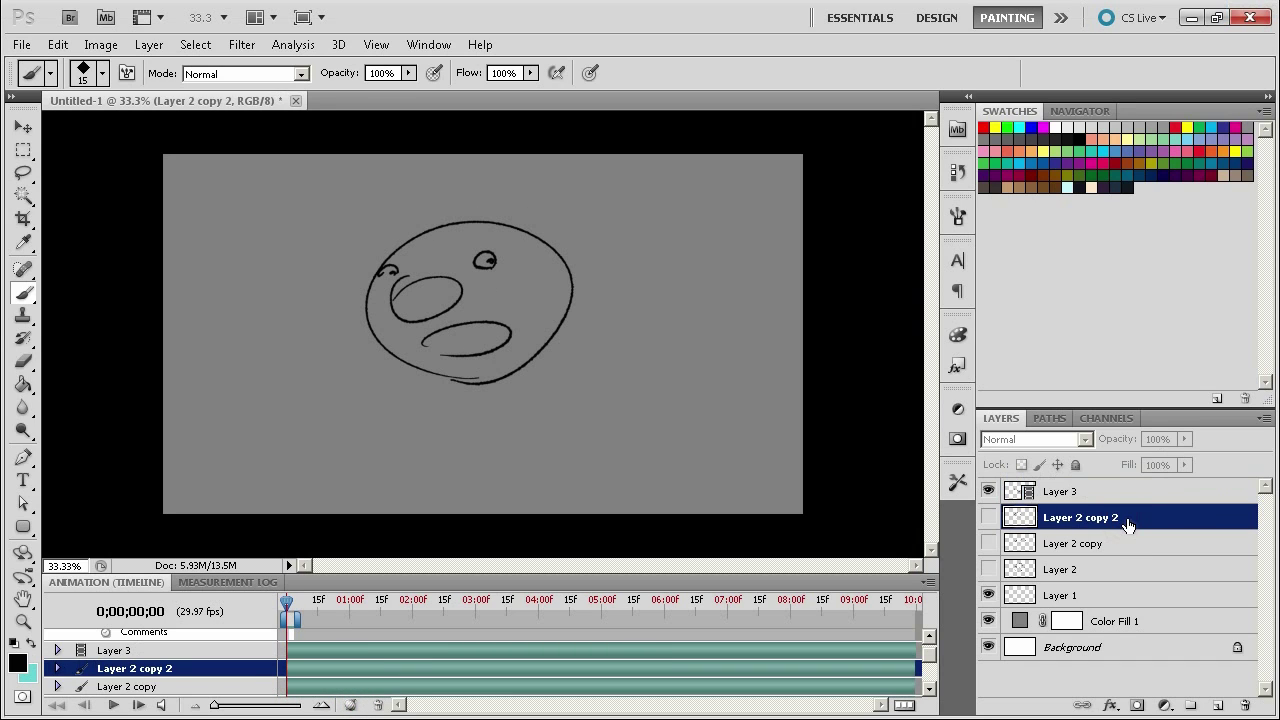
pyautogui.click(150, 44)
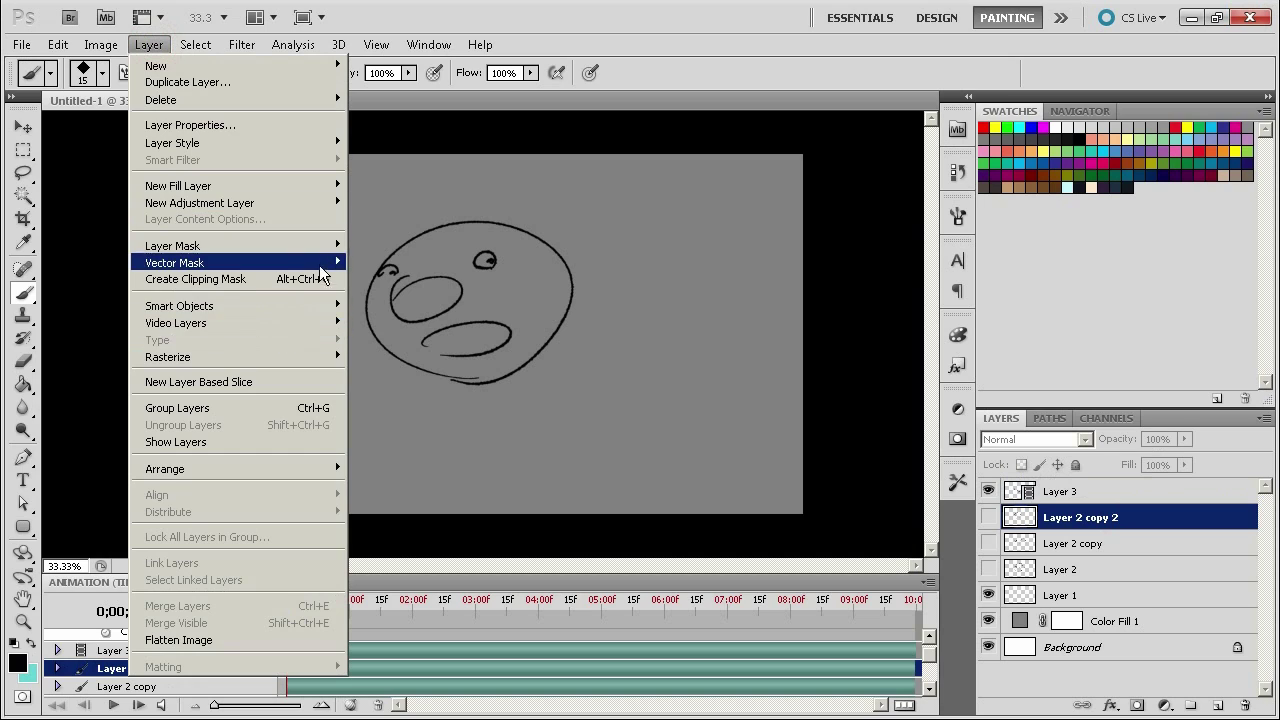
pyautogui.moveTo(310, 321)
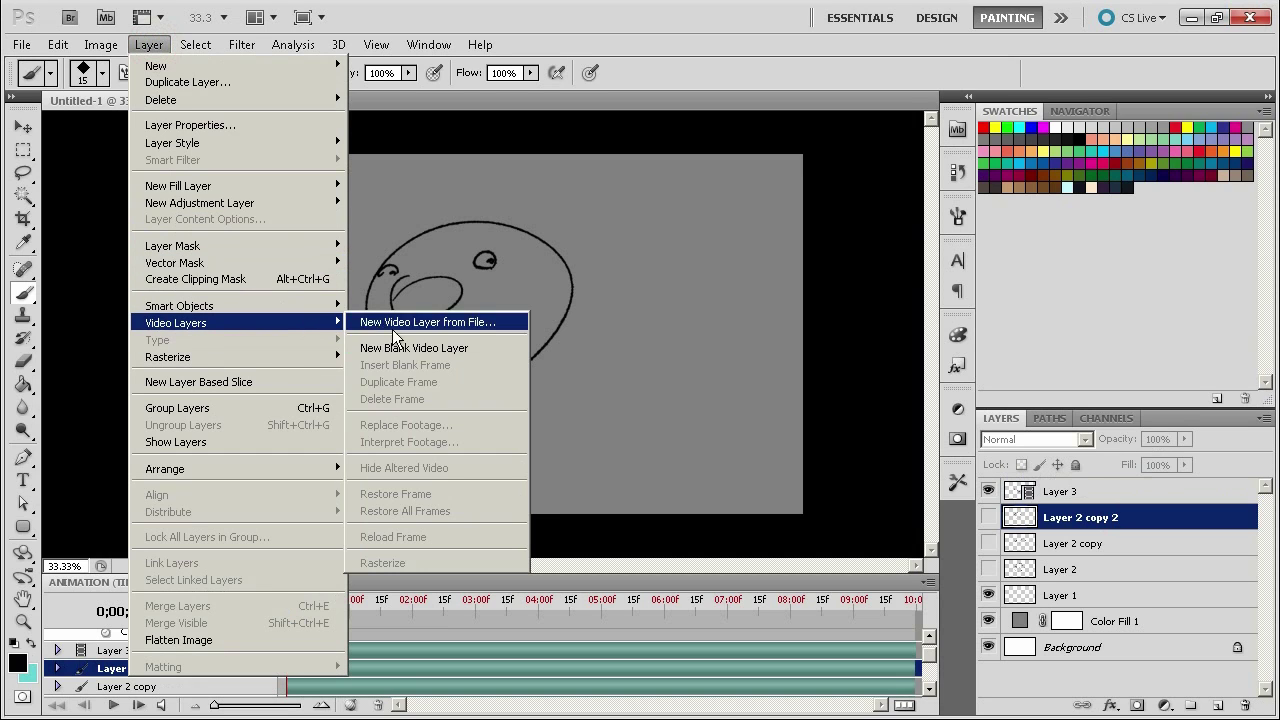
pyautogui.click(470, 347)
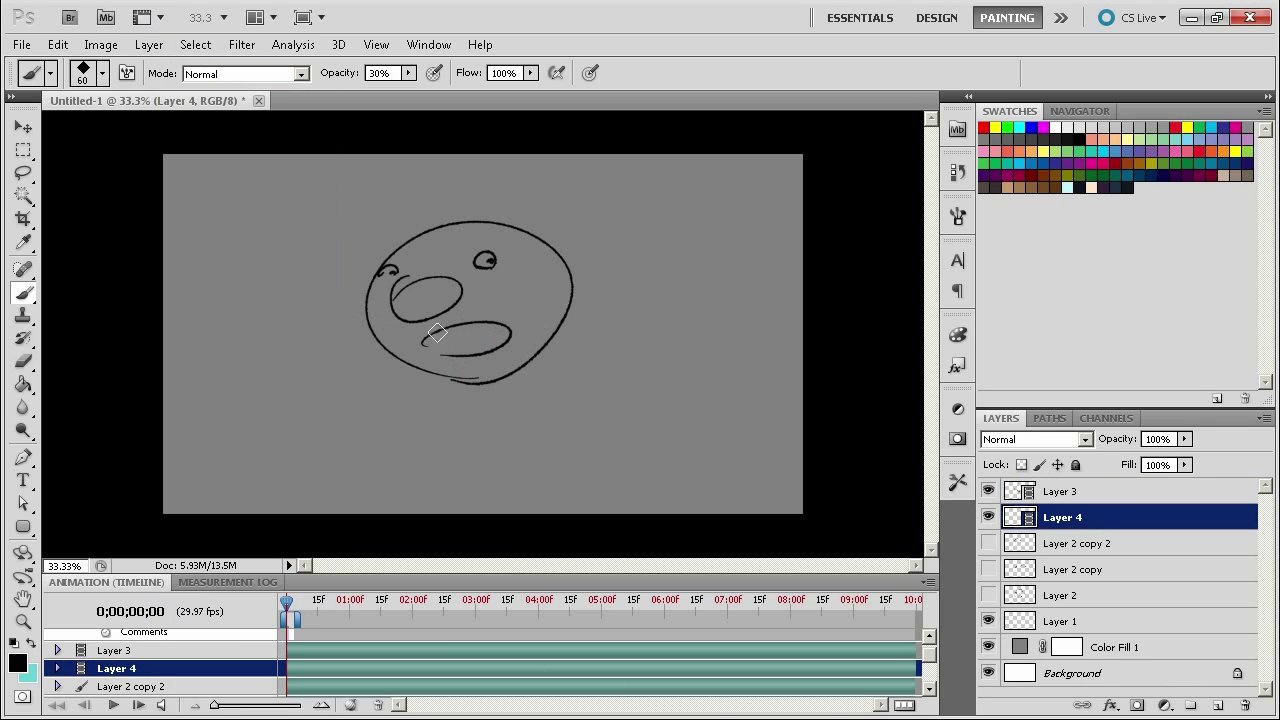
# Step: Try shading the face with the 23 px brush, enlarging it to 100 px
pyautogui.rightClick(484, 282)
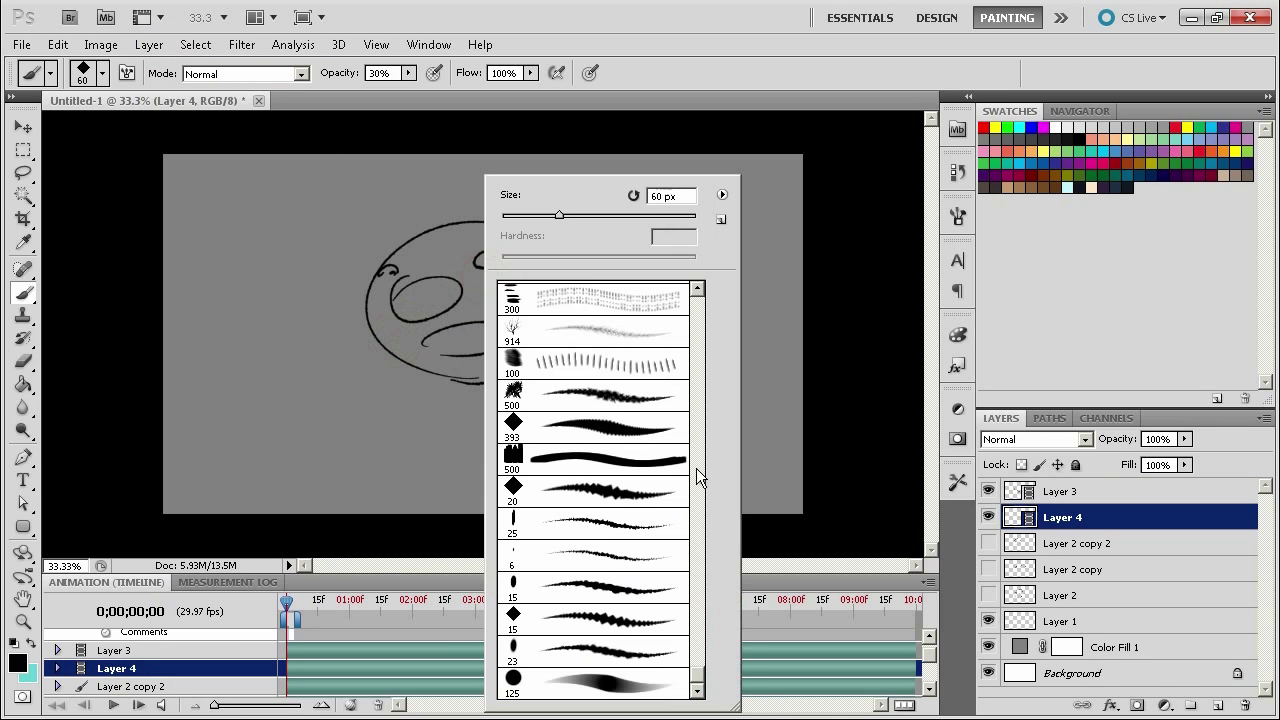
pyautogui.click(645, 651)
pyautogui.moveTo(394, 297); pyautogui.dragTo(459, 259)
pyautogui.hotkey('ctrl', 'z')
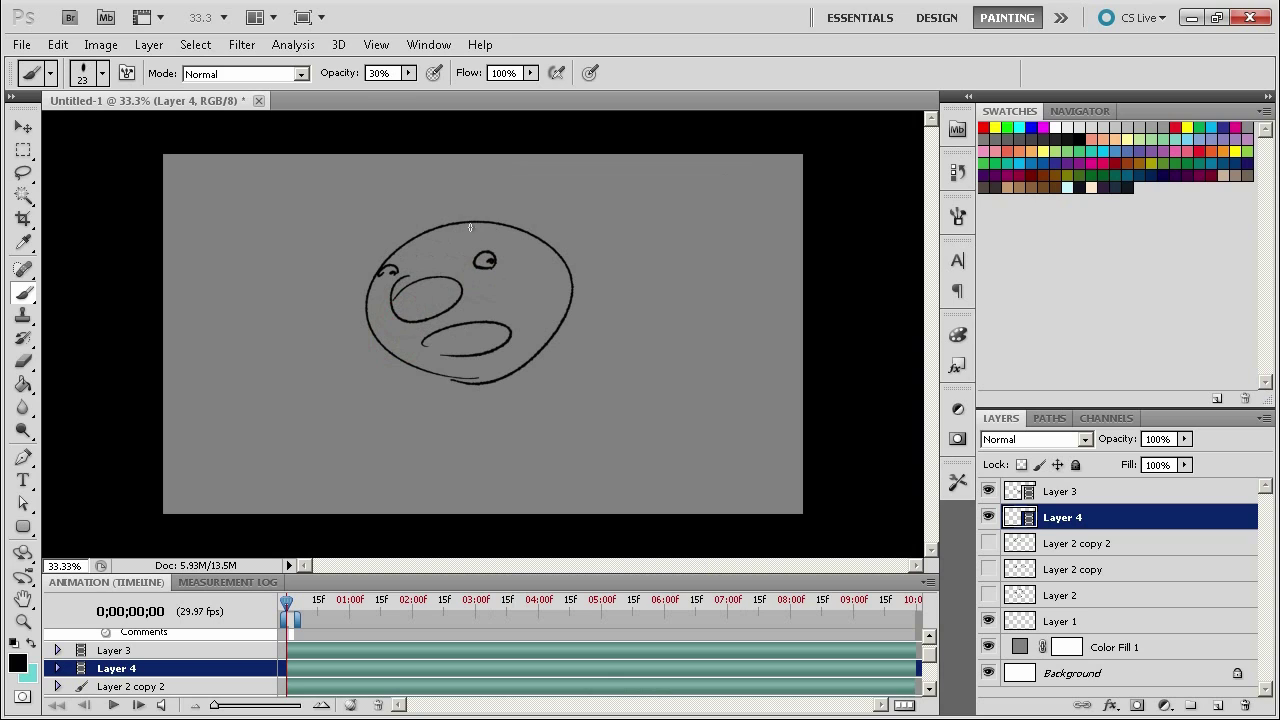
pyautogui.press(']')
pyautogui.press(']')
pyautogui.press(']')
pyautogui.press(']')
pyautogui.press(']')
pyautogui.press(']')
pyautogui.press(']')
pyautogui.moveTo(455, 342)
pyautogui.mouseDown()
pyautogui.moveTo(389, 308)
pyautogui.moveTo(476, 266)
pyautogui.mouseUp()
pyautogui.hotkey('ctrl', 'z')
# Step: Pick the round 125 px brush and shade the first frame's face with black at 30% opacity on the new video layer
pyautogui.rightClick(436, 270)
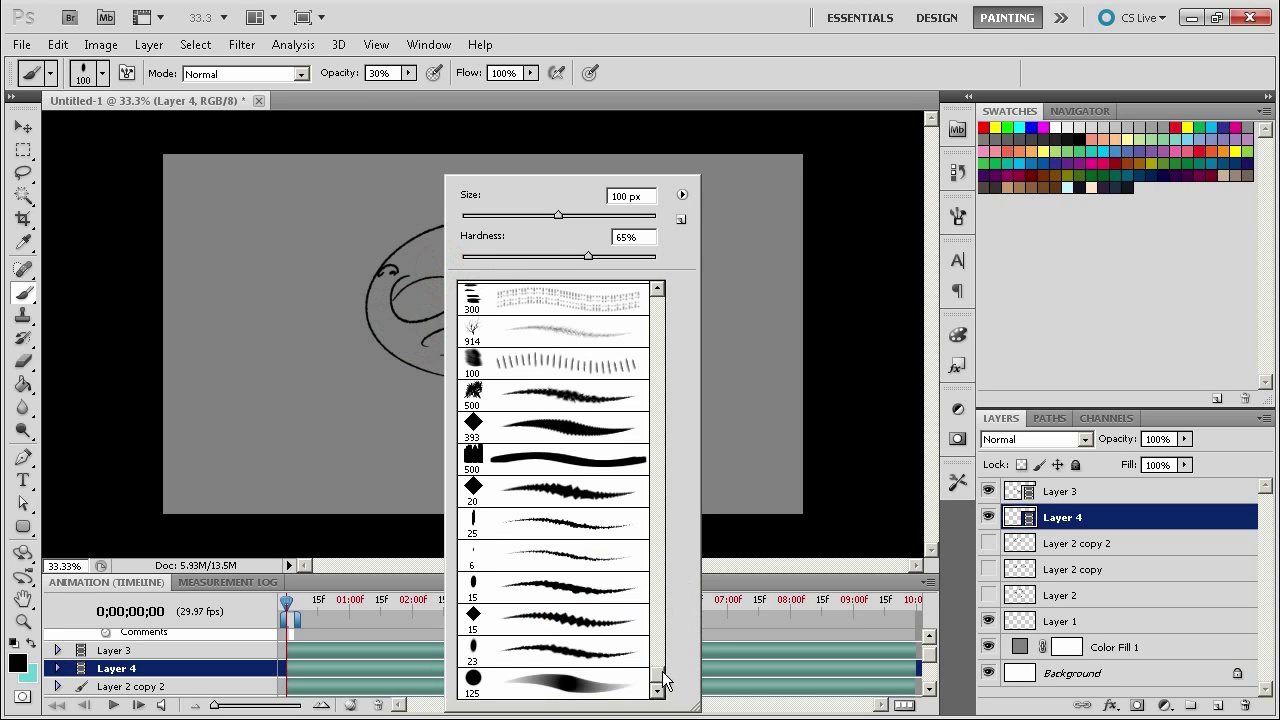
pyautogui.moveTo(664, 682)
pyautogui.mouseDown()
pyautogui.moveTo(664, 298)
pyautogui.moveTo(660, 690)
pyautogui.mouseUp()
pyautogui.click(560, 684)
pyautogui.moveTo(408, 298)
pyautogui.mouseDown()
pyautogui.moveTo(446, 246)
pyautogui.moveTo(481, 282)
pyautogui.mouseUp()
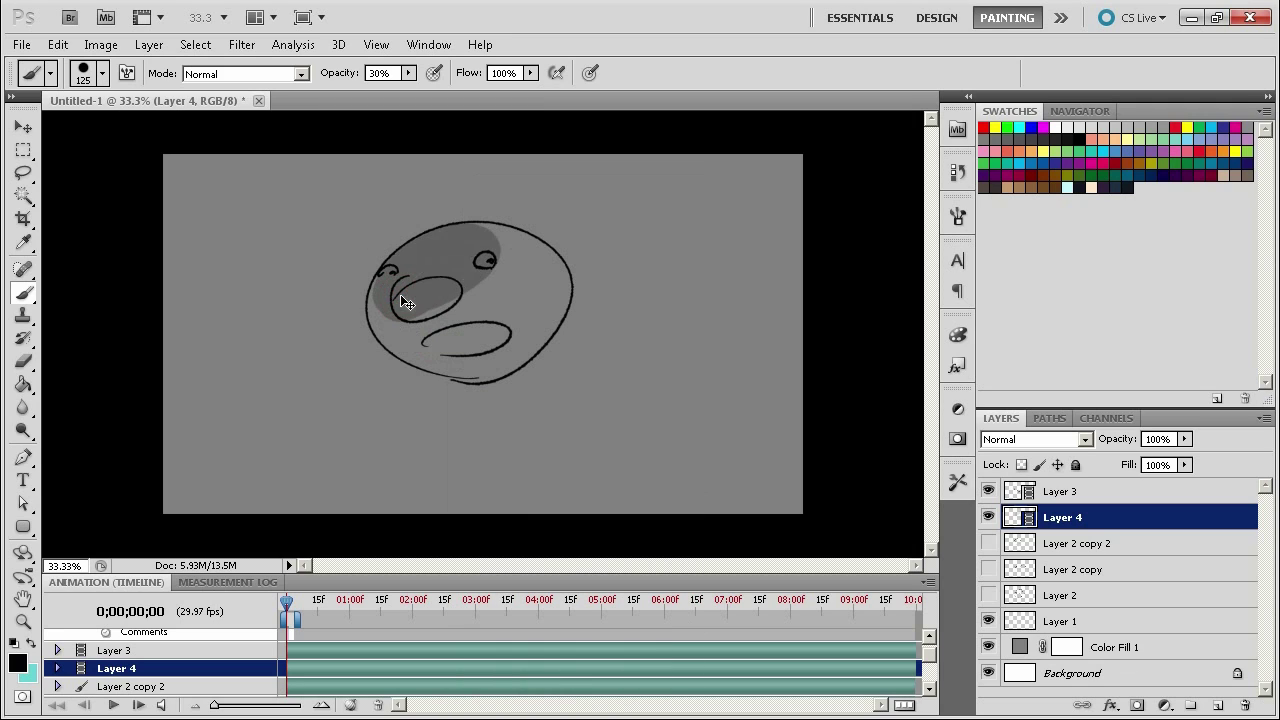
pyautogui.hotkey('ctrl', 'z')
pyautogui.moveTo(436, 338)
pyautogui.mouseDown()
pyautogui.moveTo(420, 320)
pyautogui.moveTo(470, 292)
pyautogui.moveTo(515, 340)
pyautogui.moveTo(433, 360)
pyautogui.moveTo(442, 341)
pyautogui.mouseUp()
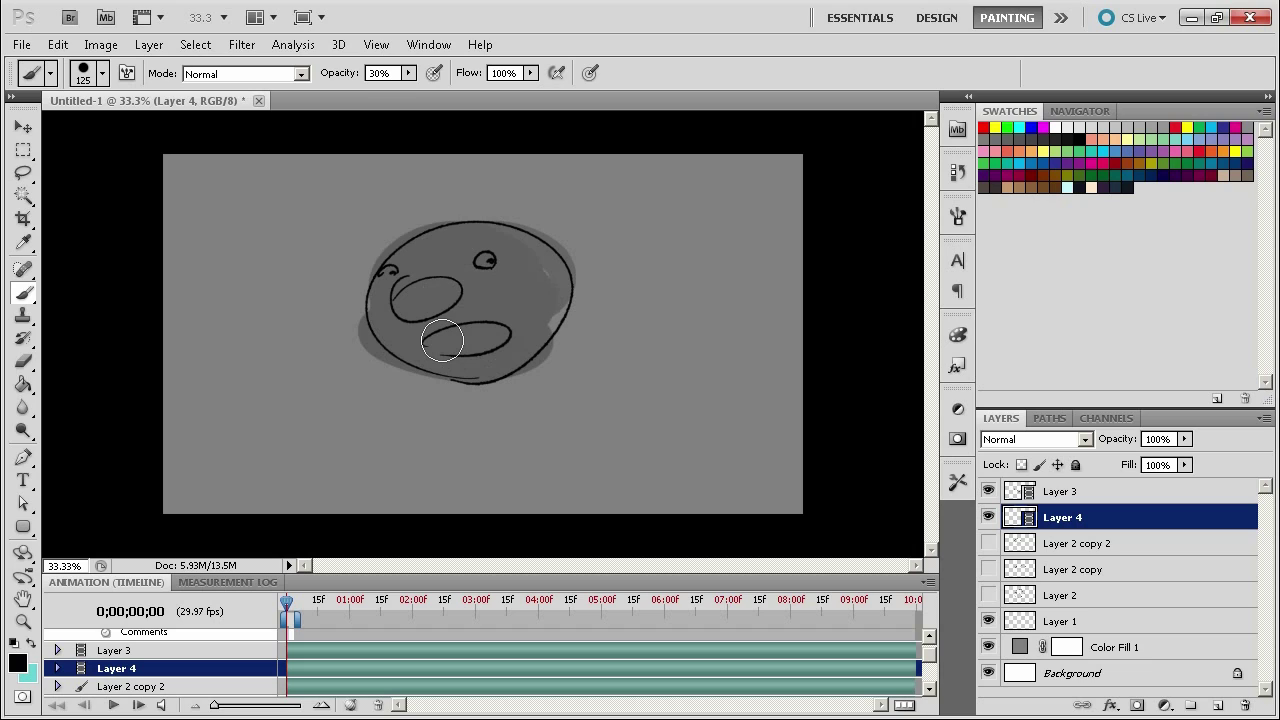
pyautogui.click(988, 517)
pyautogui.click(988, 517)
# Step: Paint sampled-gray highlights on the first frame's nose and upper-right forehead, and compare the neighbouring frames
pyautogui.keyDown('alt'); pyautogui.click(418, 298); pyautogui.keyUp('alt')
pyautogui.moveTo(418, 298); pyautogui.dragTo(423, 294)
pyautogui.moveTo(520, 268)
pyautogui.mouseDown()
pyautogui.moveTo(534, 271)
pyautogui.moveTo(526, 262)
pyautogui.mouseUp()
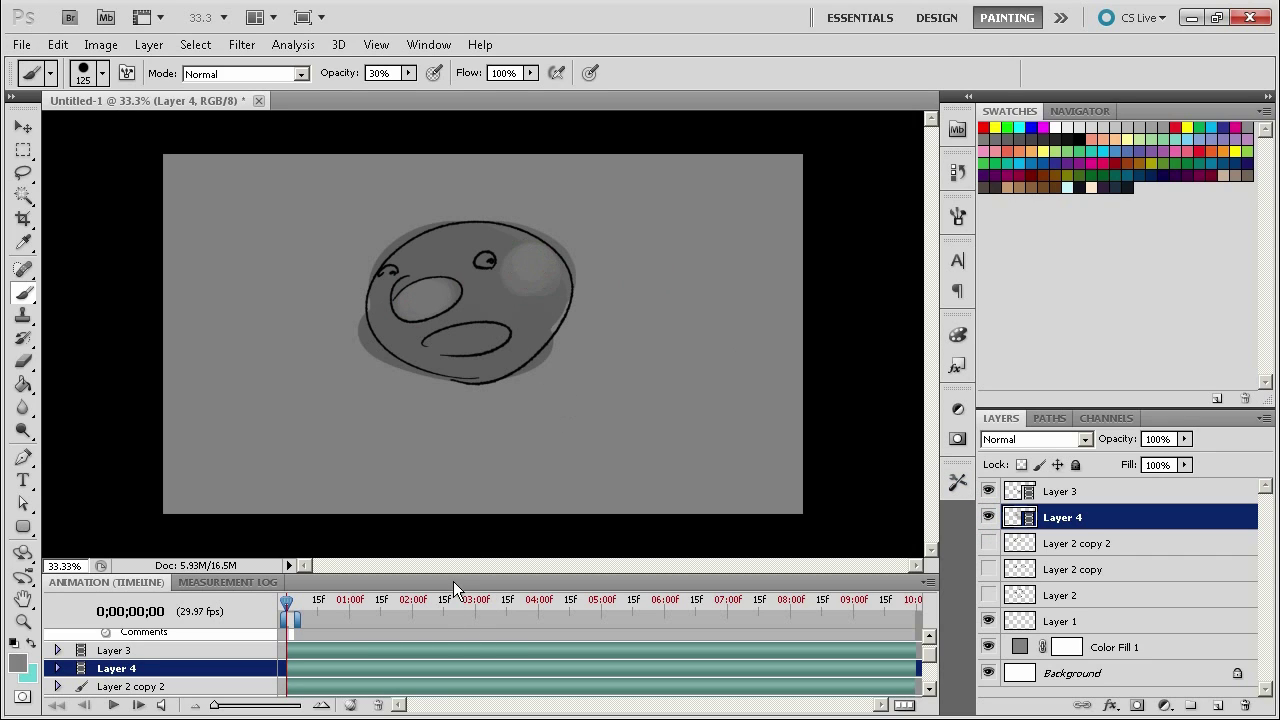
pyautogui.press('Right')
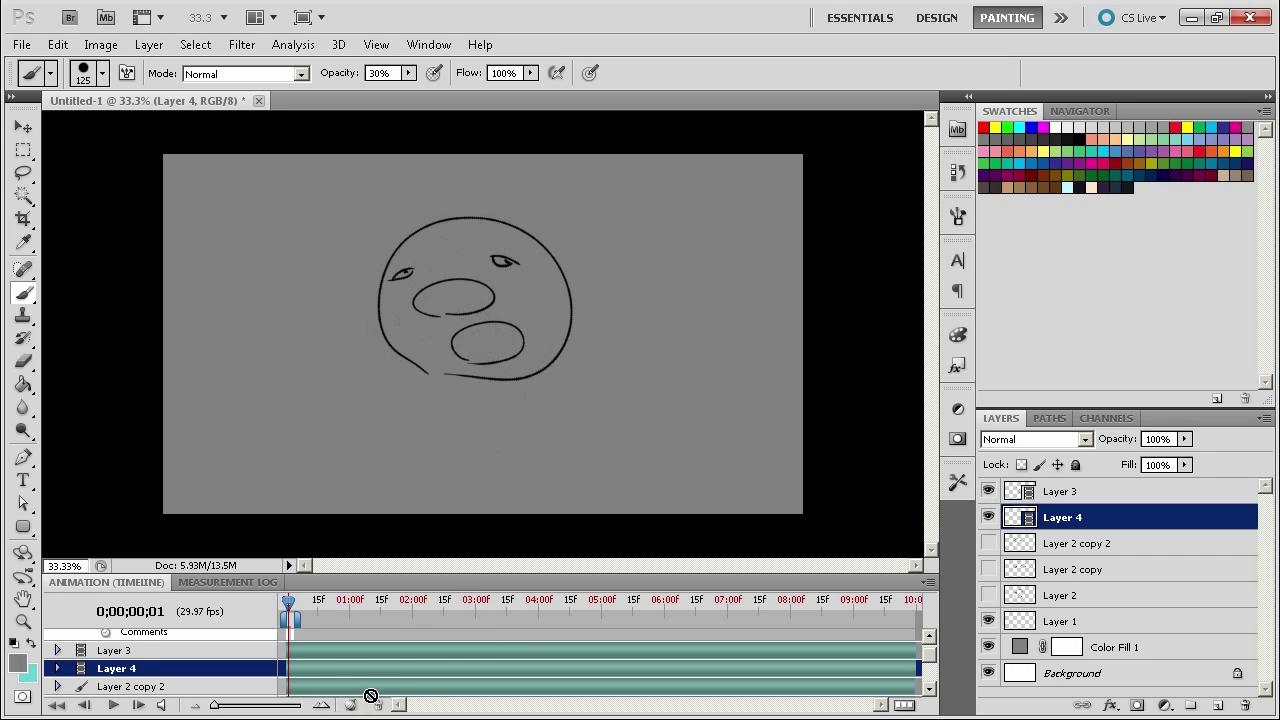
pyautogui.press('Right')
pyautogui.press('Left')
pyautogui.press('Left')
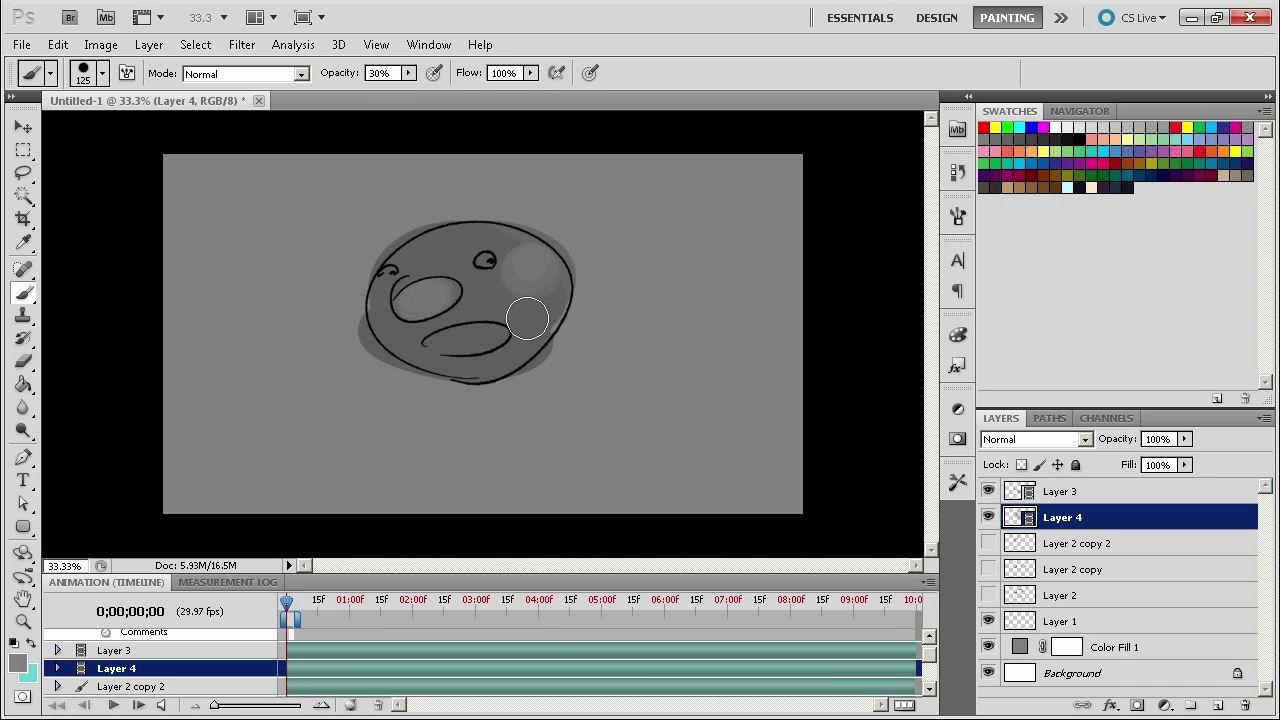
# Step: On the second frame, shade the face with sampled black and highlight the nose with the sampled background gray
pyautogui.keyDown('alt'); pyautogui.click(863, 293); pyautogui.keyUp('alt')
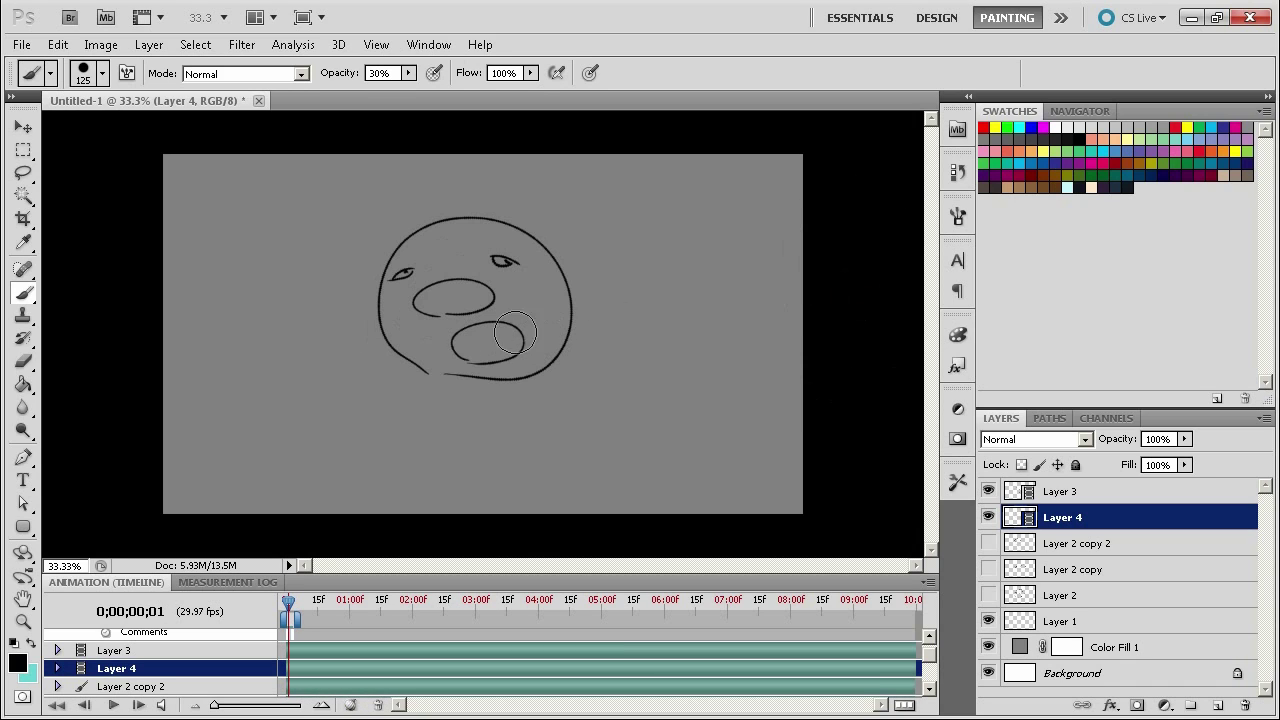
pyautogui.moveTo(482, 338)
pyautogui.mouseDown()
pyautogui.moveTo(514, 241)
pyautogui.moveTo(452, 297)
pyautogui.moveTo(480, 336)
pyautogui.moveTo(525, 330)
pyautogui.moveTo(420, 360)
pyautogui.moveTo(550, 285)
pyautogui.mouseUp()
pyautogui.keyDown('alt'); pyautogui.click(744, 338); pyautogui.keyUp('alt')
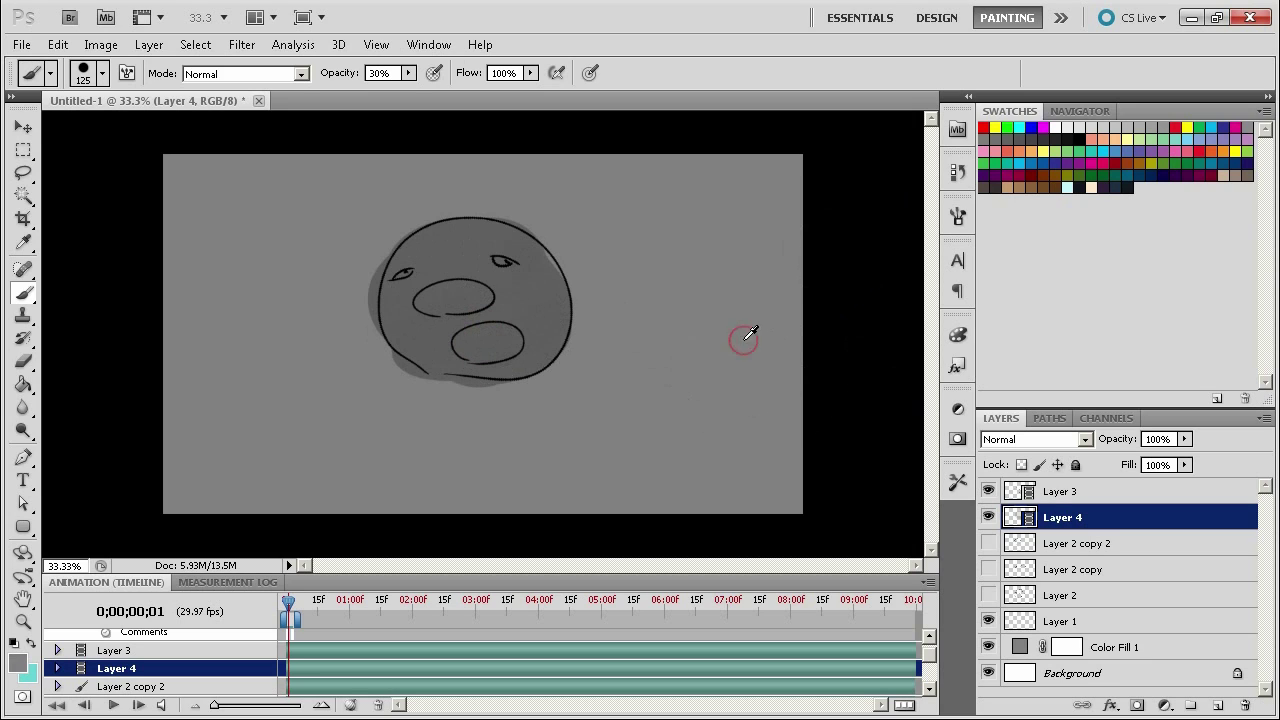
pyautogui.moveTo(468, 288)
pyautogui.mouseDown()
pyautogui.moveTo(443, 286)
pyautogui.moveTo(437, 300)
pyautogui.mouseUp()
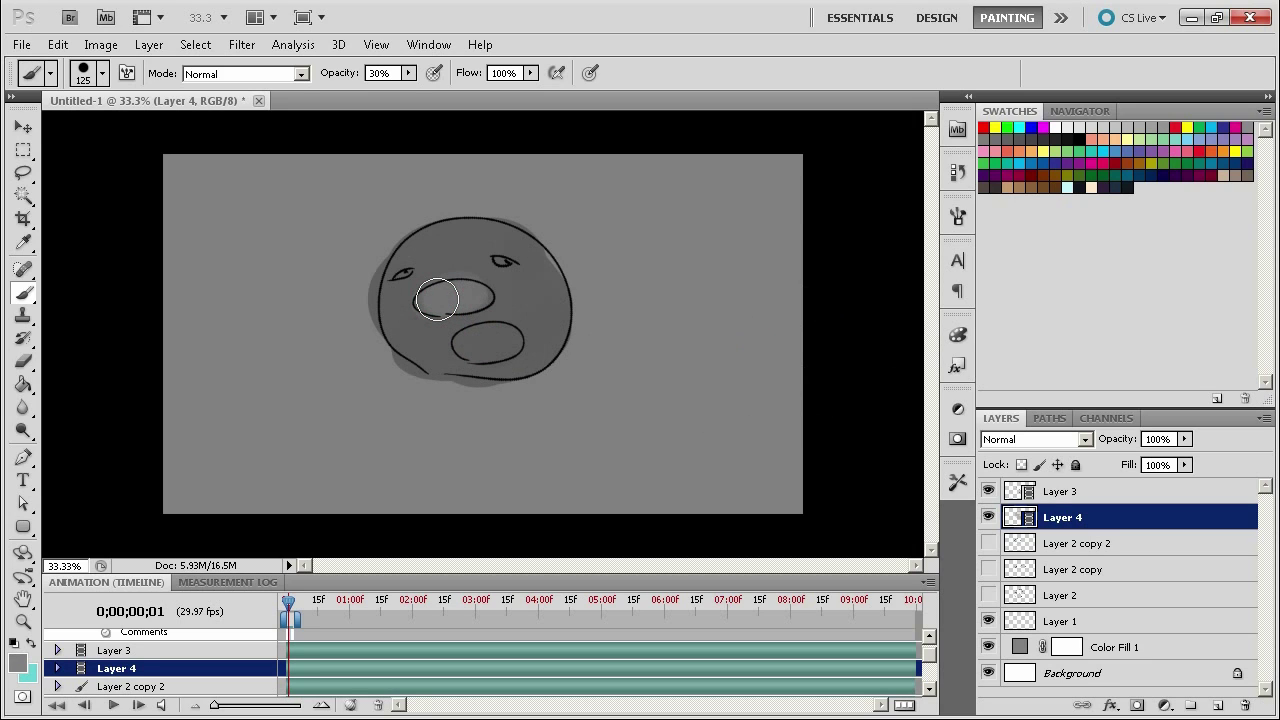
# Step: Compare the second frame with its neighbour and paint a gray highlight on its face's upper-right forehead
pyautogui.press('Left')
pyautogui.press('Right')
pyautogui.press('Left')
pyautogui.press('Right')
pyautogui.moveTo(541, 258); pyautogui.dragTo(541, 269)
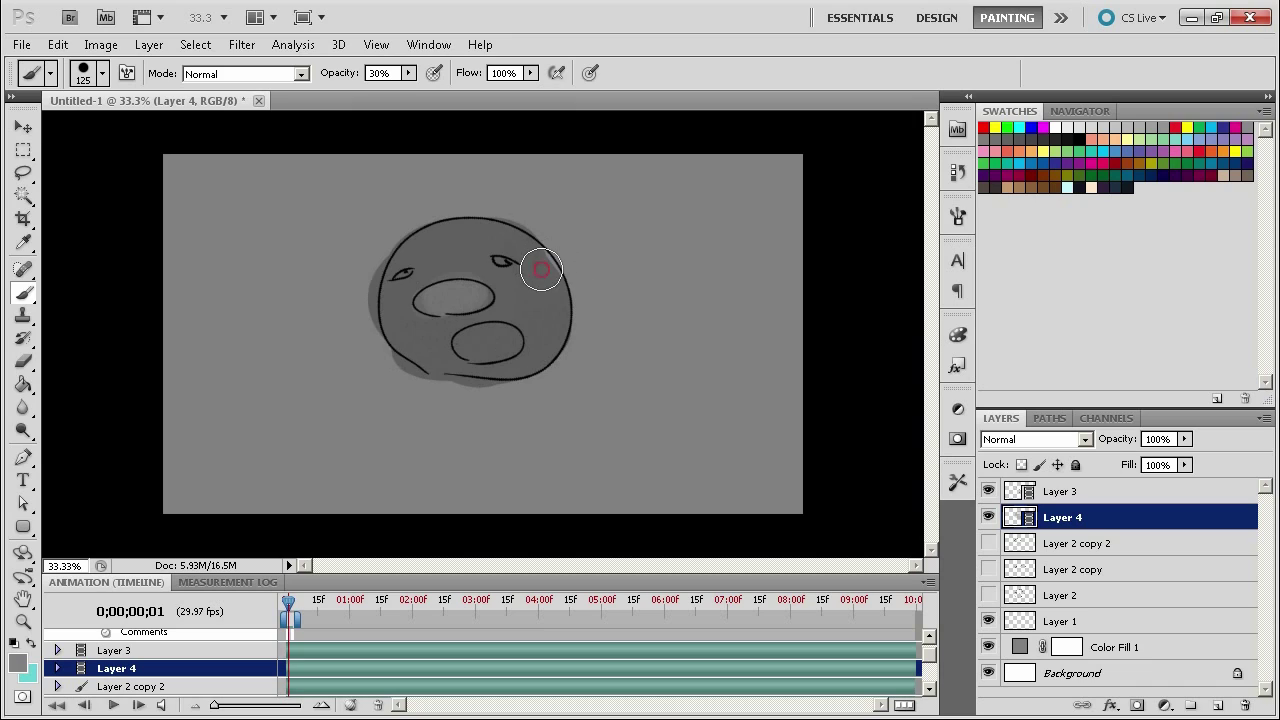
pyautogui.click(540, 270)
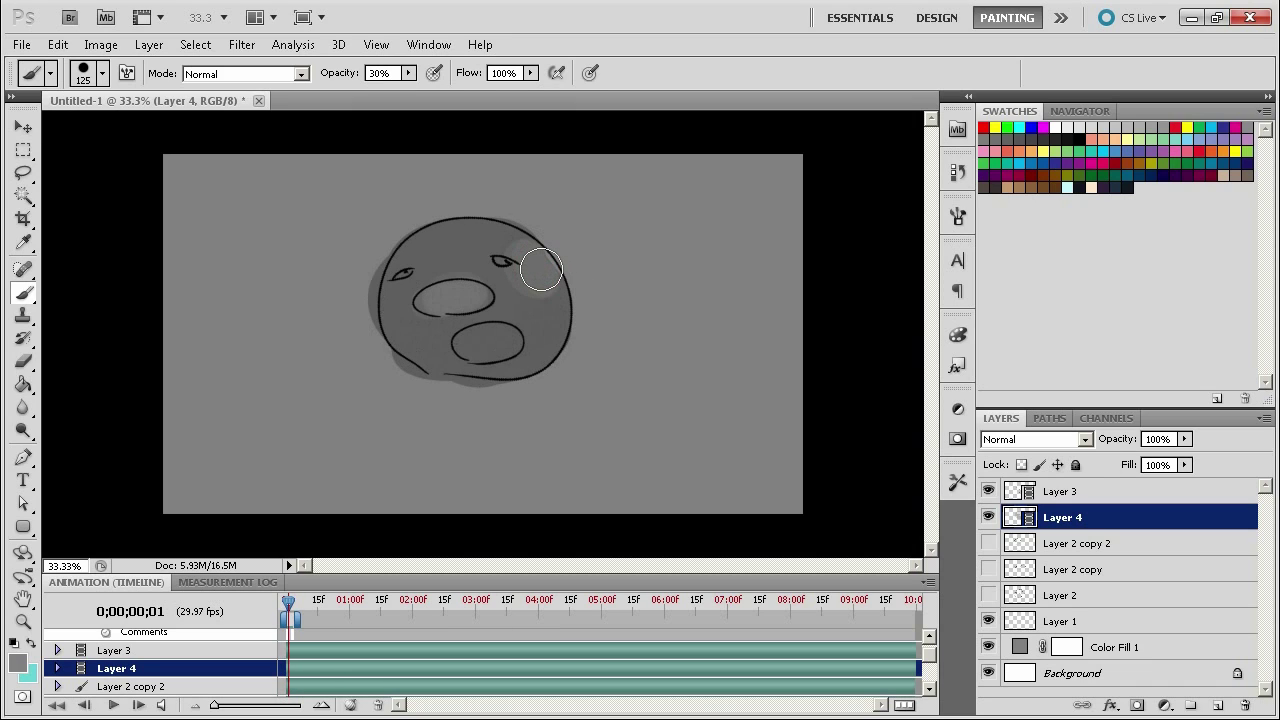
# Step: On the third frame, shade the face with sampled black and highlight the nose and upper-right forehead with the sampled background gray
pyautogui.press('Right')
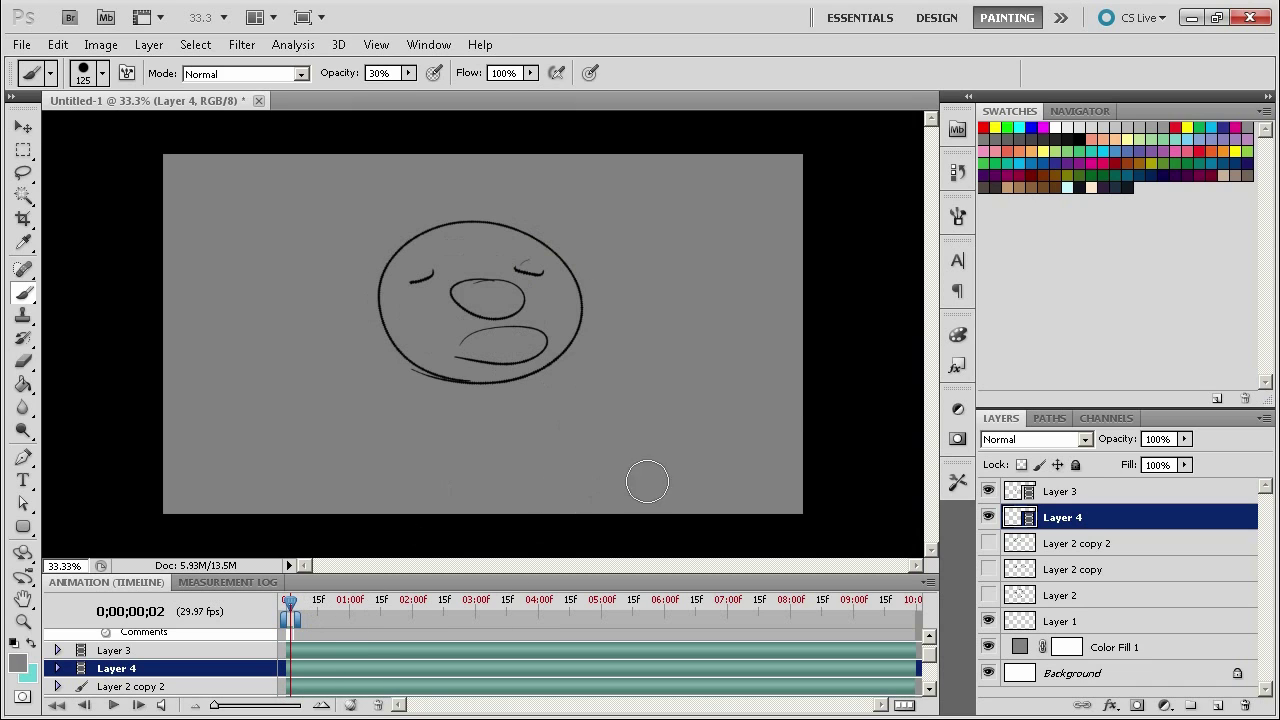
pyautogui.keyDown('alt'); pyautogui.click(848, 440); pyautogui.keyUp('alt')
pyautogui.moveTo(550, 423)
pyautogui.mouseDown()
pyautogui.moveTo(470, 345)
pyautogui.moveTo(460, 300)
pyautogui.moveTo(524, 349)
pyautogui.moveTo(560, 305)
pyautogui.mouseUp()
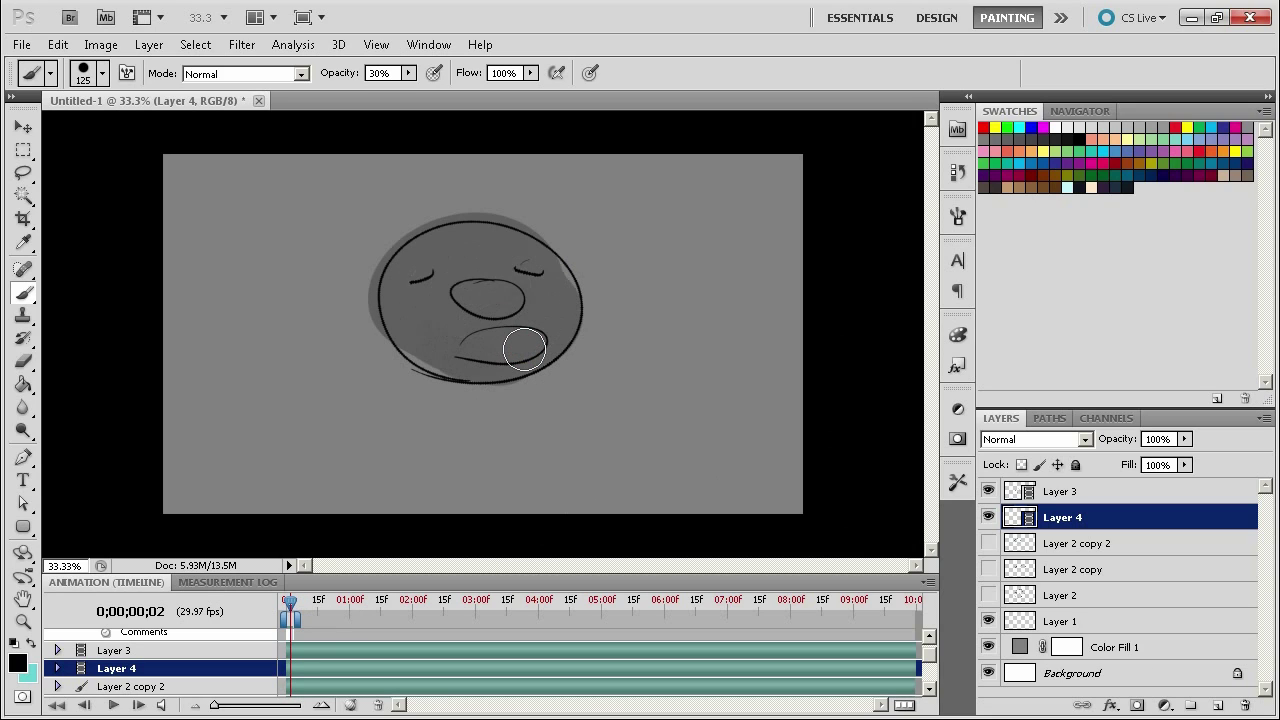
pyautogui.keyDown('alt'); pyautogui.click(646, 339); pyautogui.keyUp('alt')
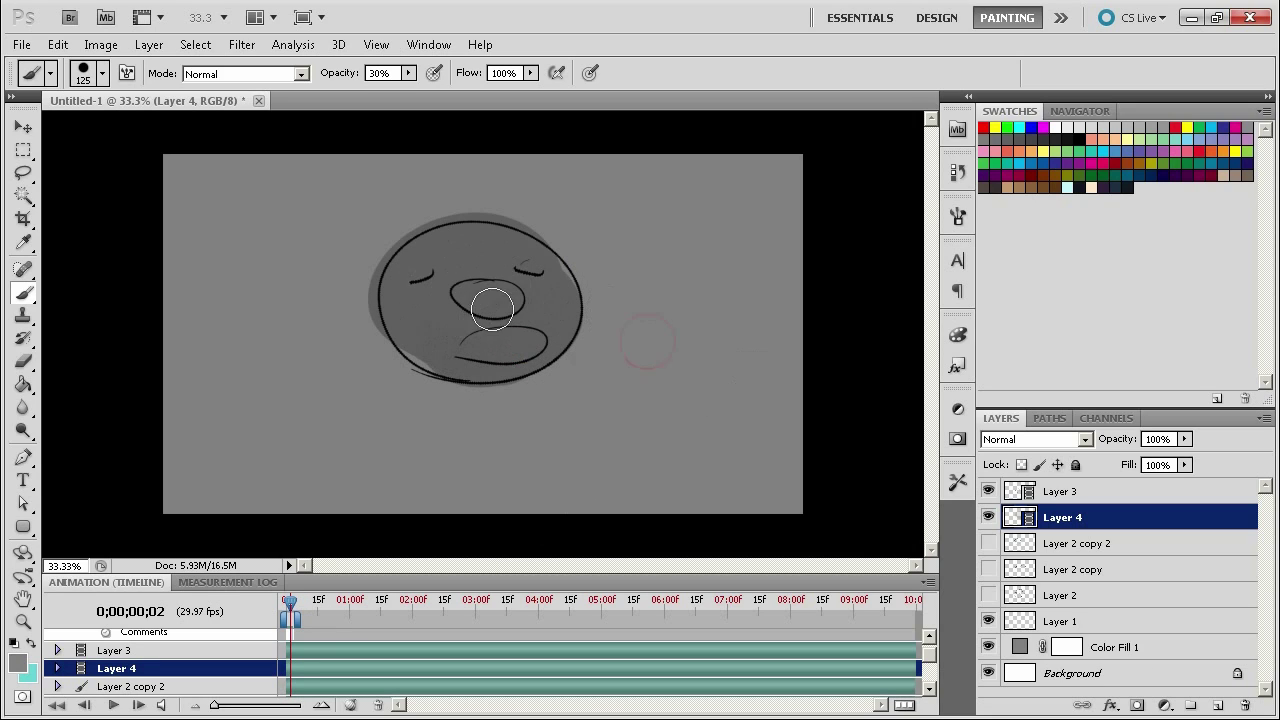
pyautogui.moveTo(484, 306); pyautogui.dragTo(491, 301)
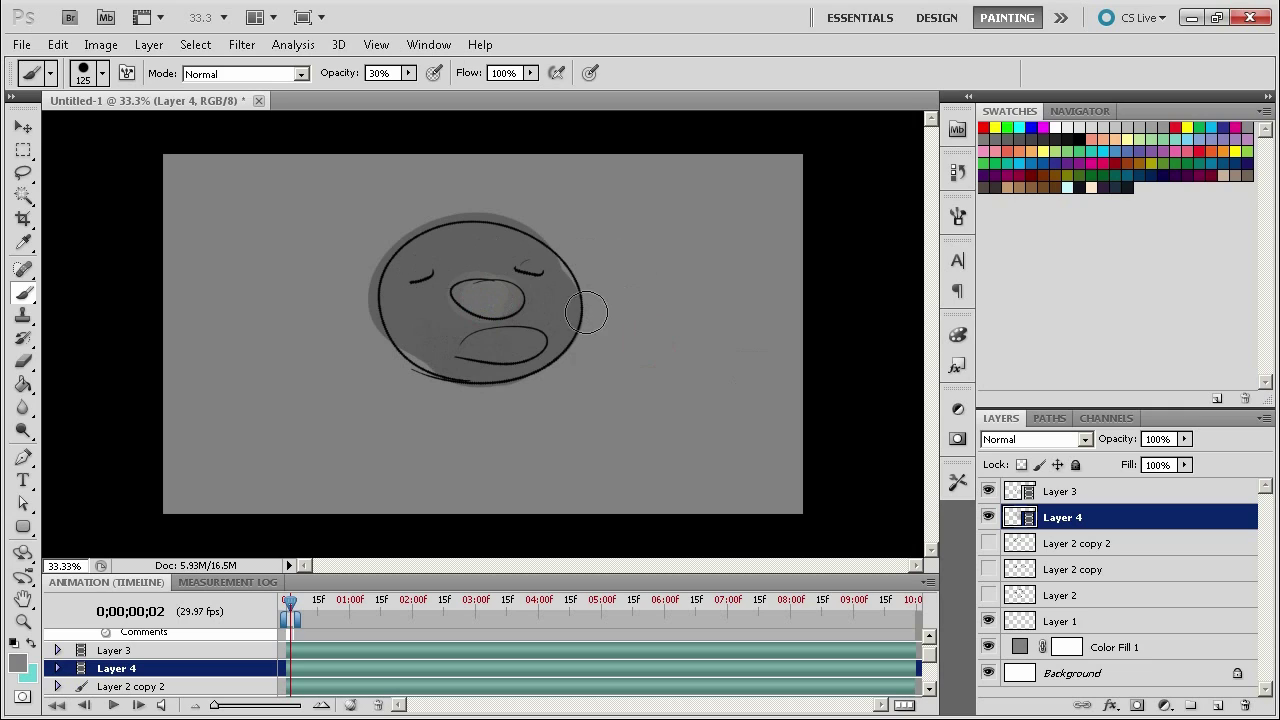
pyautogui.press('Left')
pyautogui.press('Right')
pyautogui.press('Left')
pyautogui.press('Right')
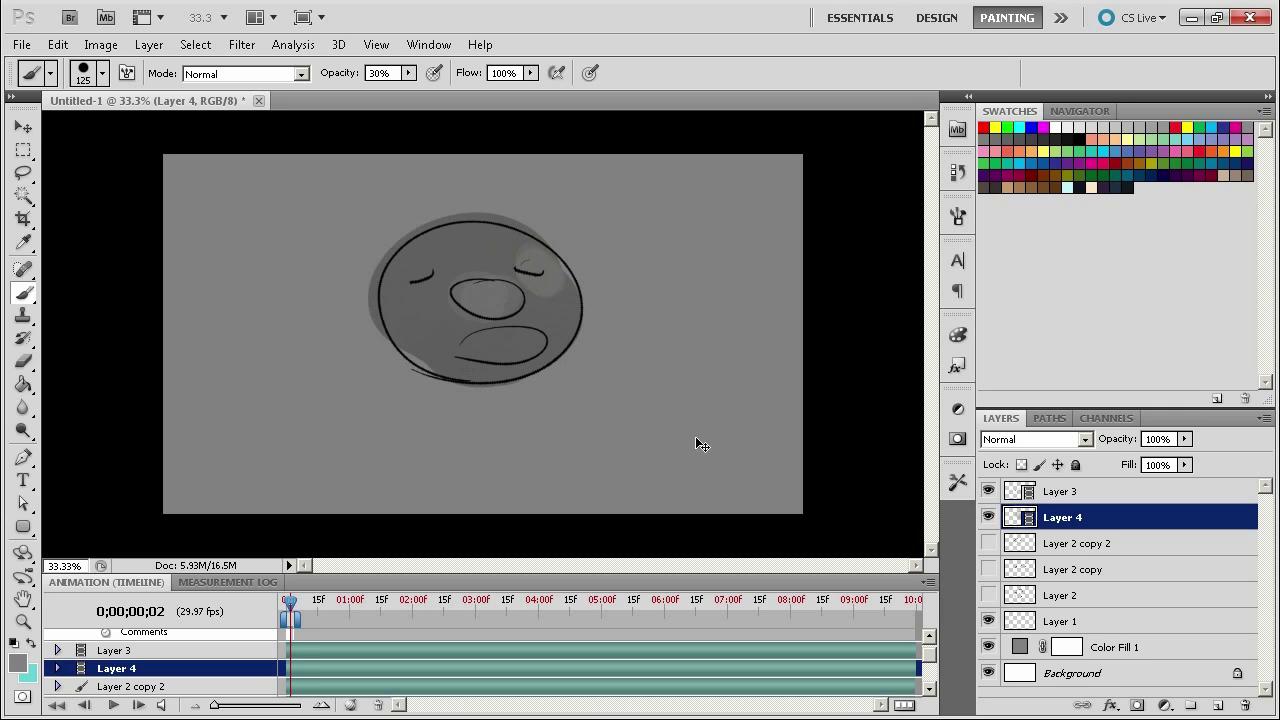
# Step: Shade the fourth frame's face in black, highlight its nose and forehead in sampled gray, and play back the animation
pyautogui.press('Right')
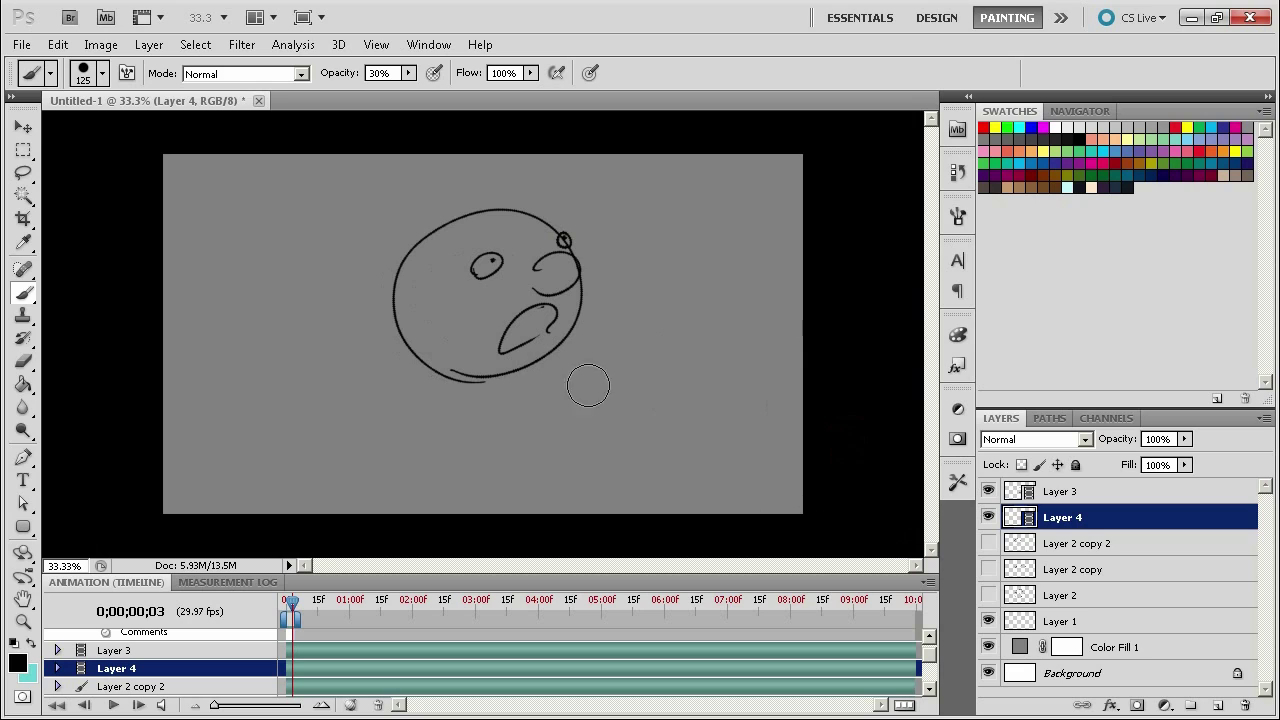
pyautogui.moveTo(438, 245); pyautogui.dragTo(474, 321)
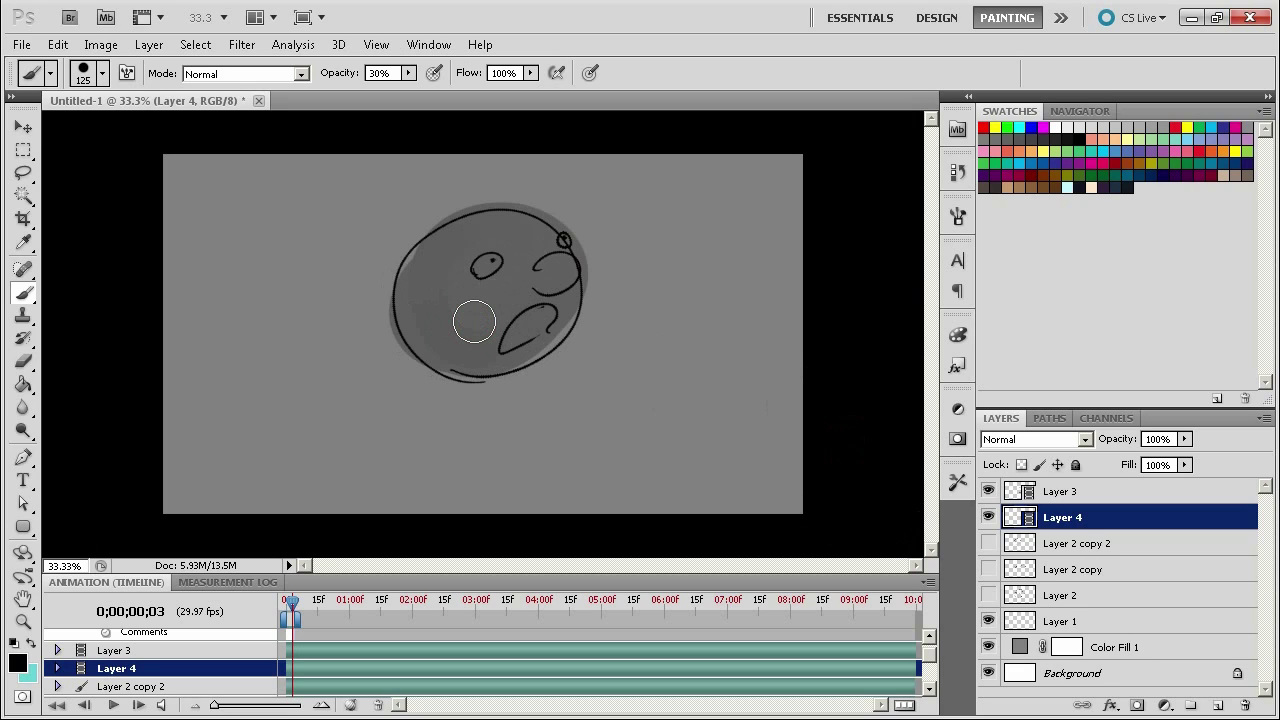
pyautogui.keyDown('alt'); pyautogui.click(664, 414); pyautogui.keyUp('alt')
pyautogui.press('Left')
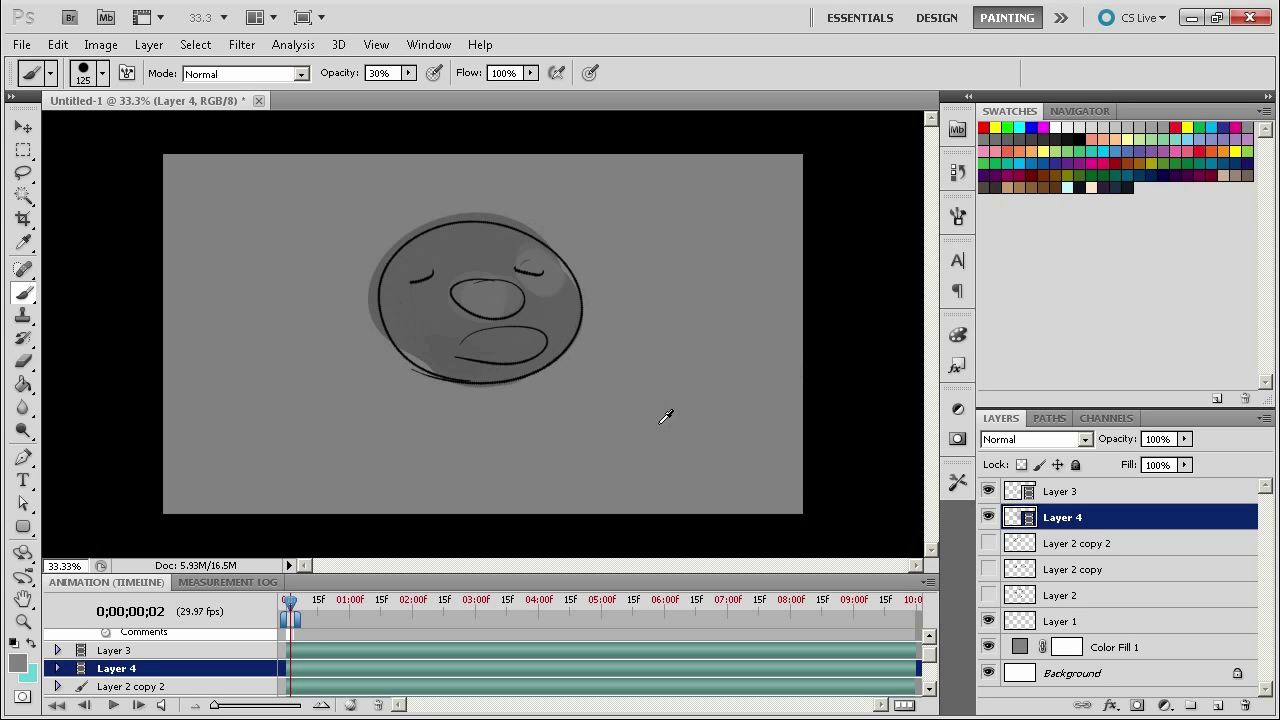
pyautogui.press('Right')
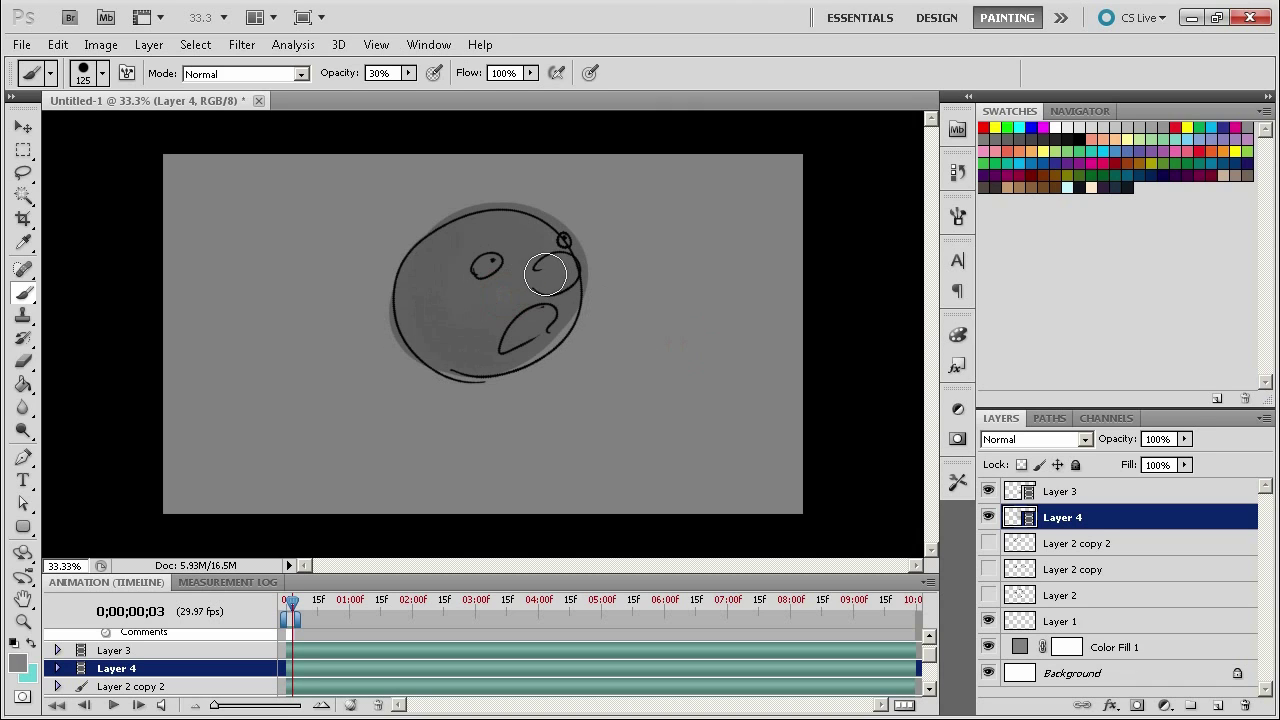
pyautogui.press('Left')
pyautogui.press('Right')
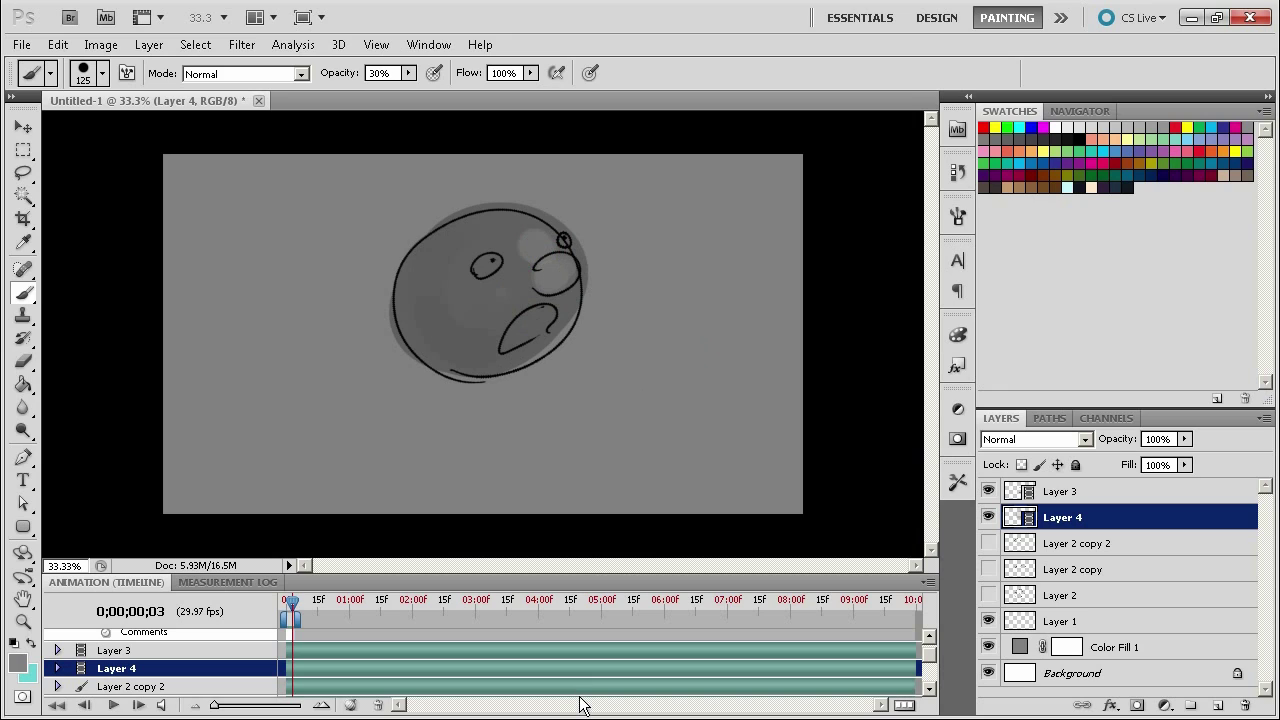
pyautogui.press('space')
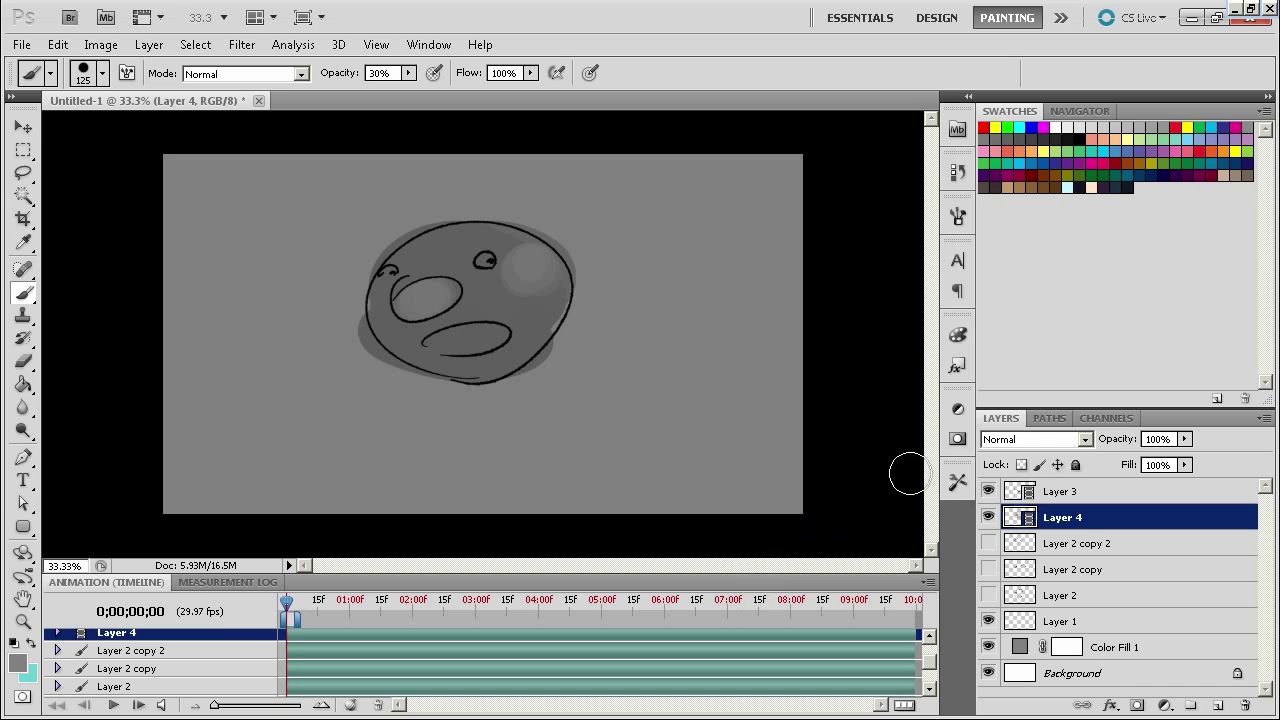
# Step: Try a custom frame rate of 4 fps in the document's timeline settings
pyautogui.click(928, 582)
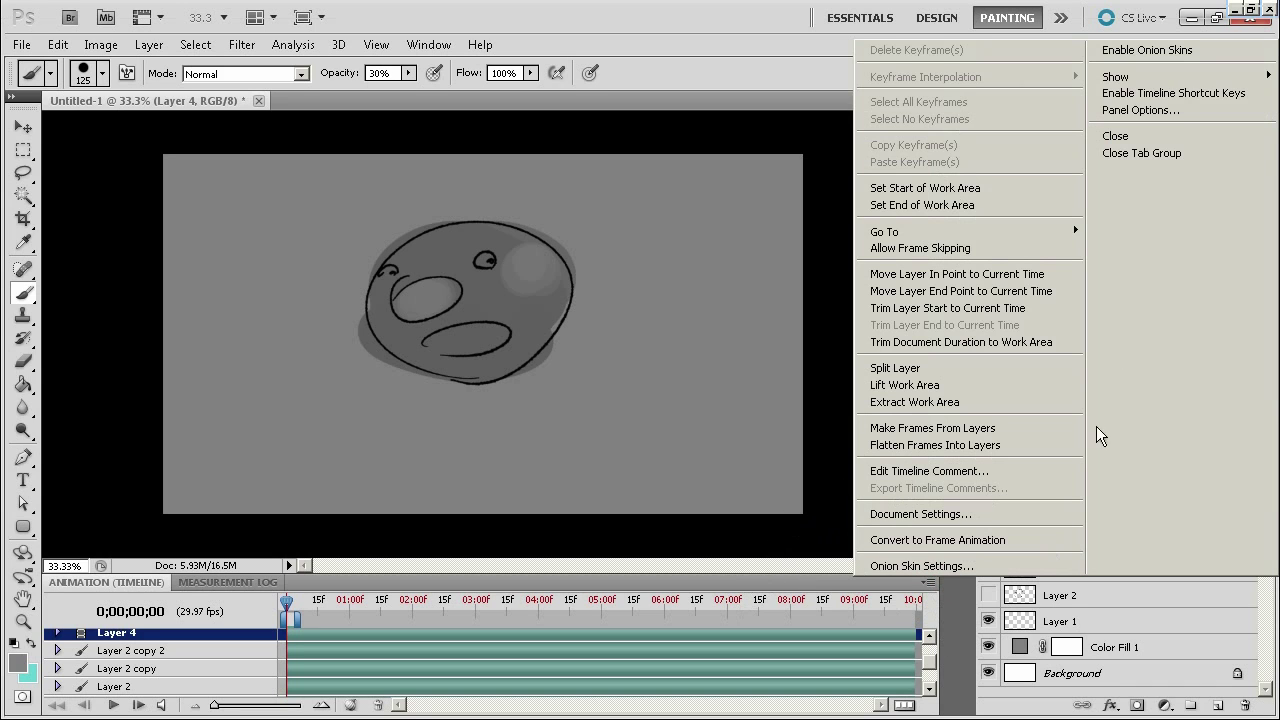
pyautogui.click(968, 516)
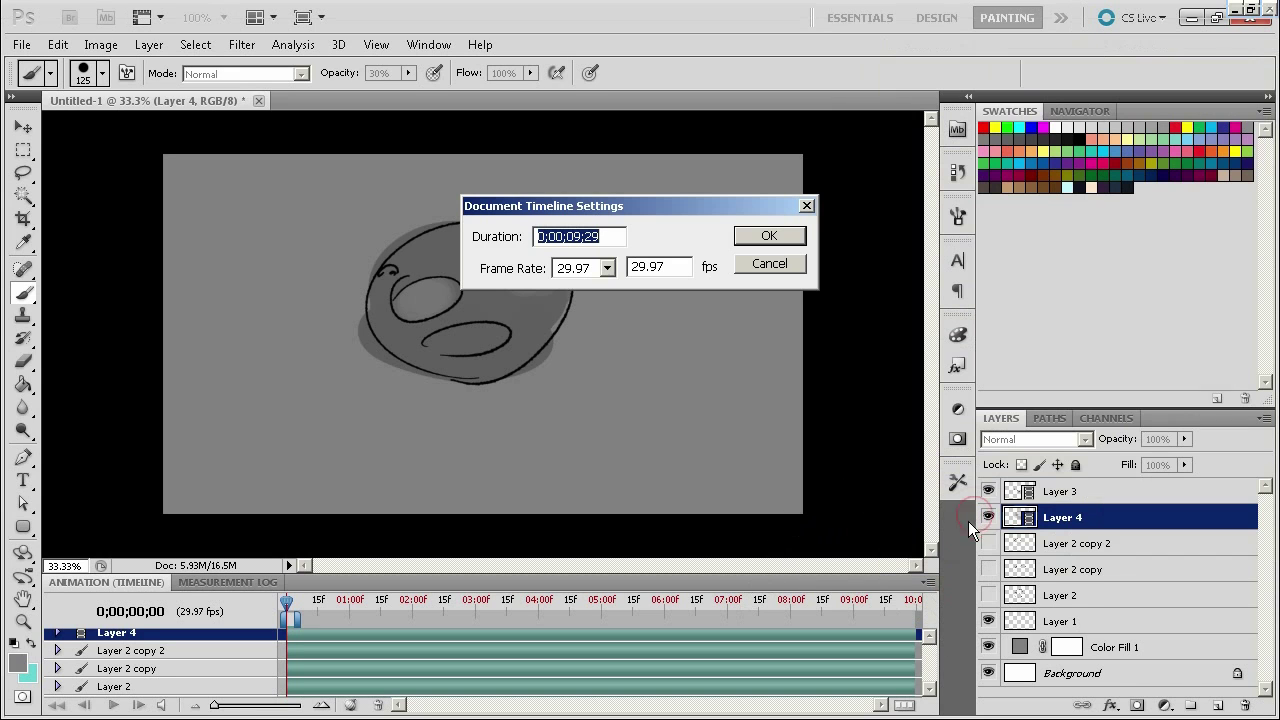
pyautogui.click(607, 268)
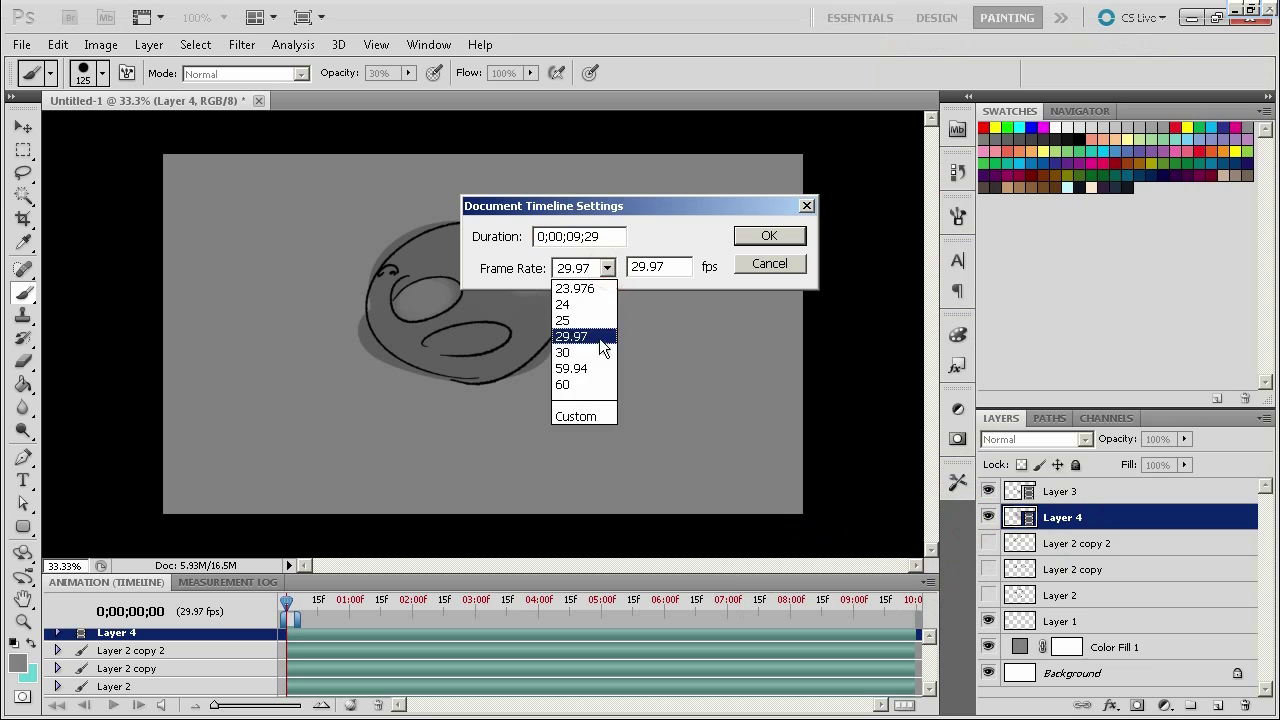
pyautogui.click(634, 282)
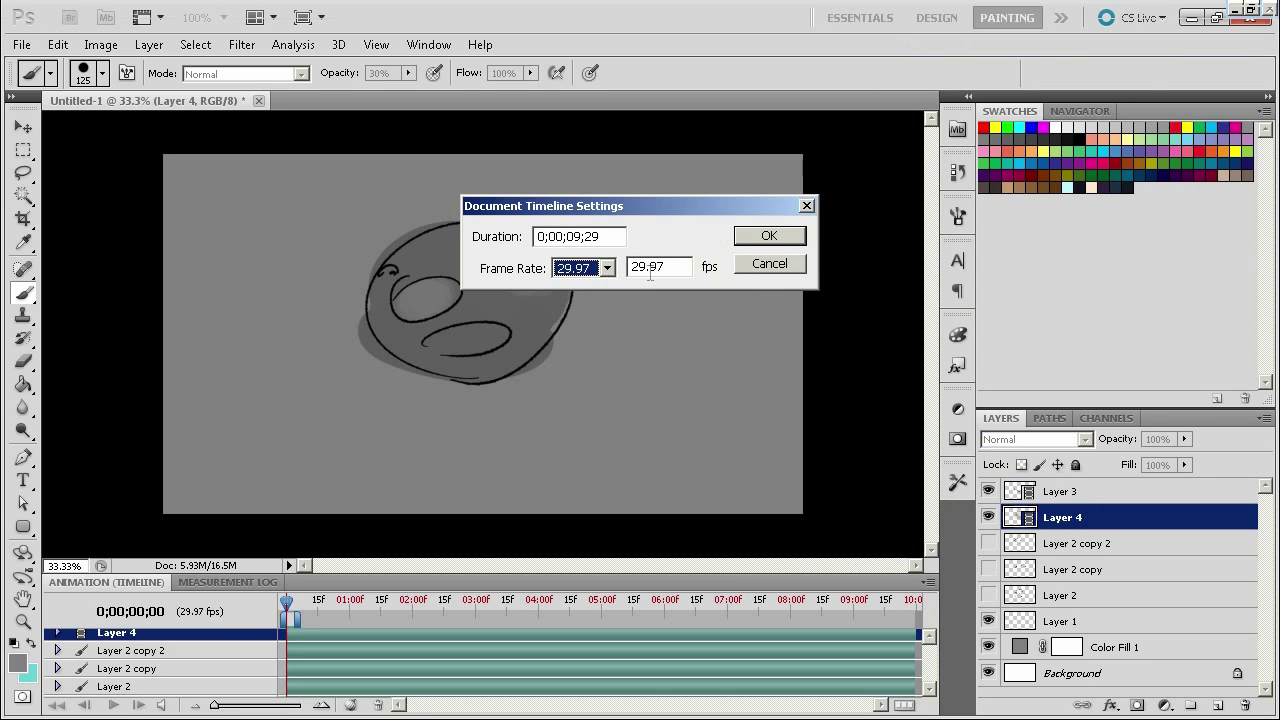
pyautogui.moveTo(681, 268); pyautogui.dragTo(637, 268)
pyautogui.click(590, 267)
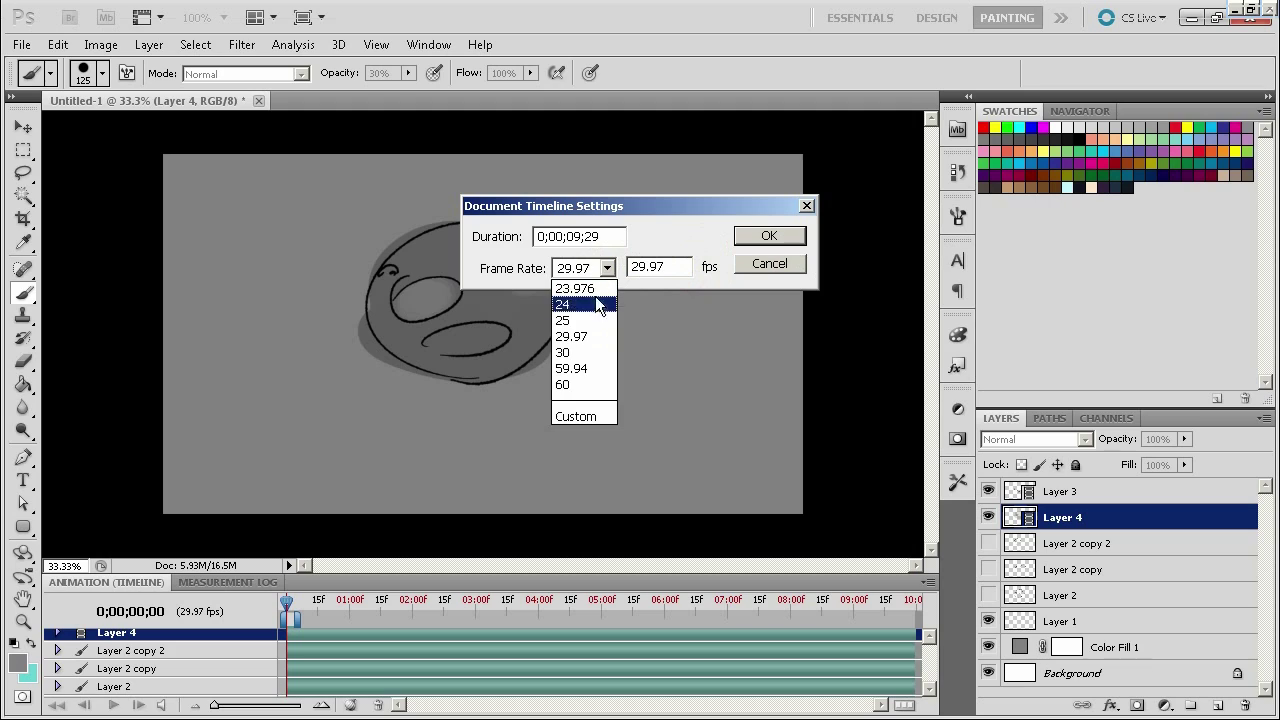
pyautogui.click(594, 415)
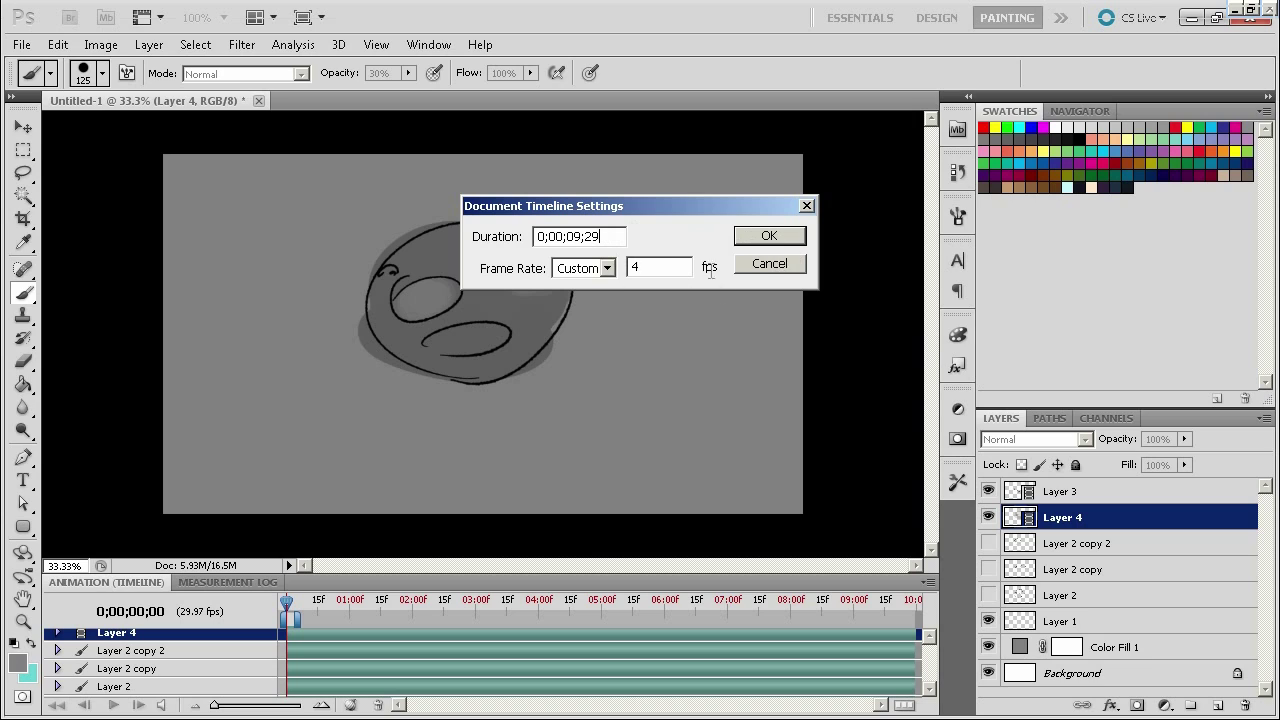
pyautogui.click(775, 270)
pyautogui.moveTo(291, 601); pyautogui.dragTo(288, 600)
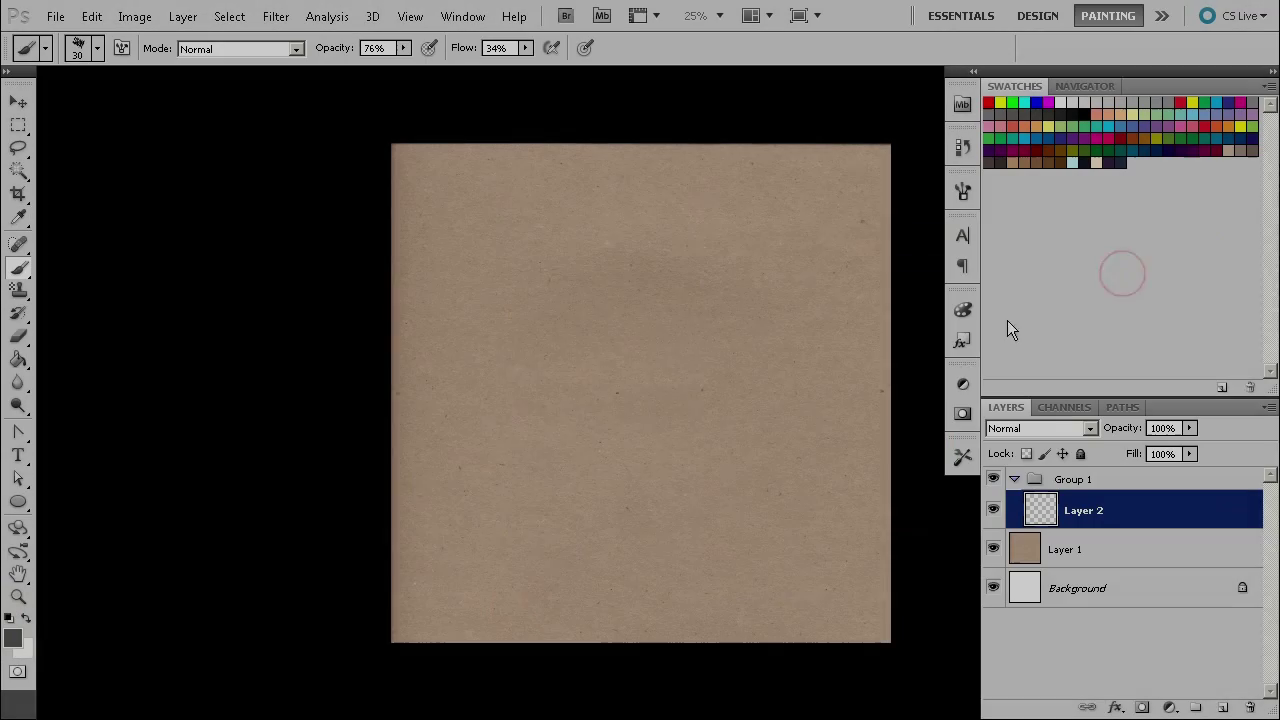
# Step: Sketch two square four-pane windows side by side on Layer 2 of the brown paper canvas with the 30 px brush
pyautogui.moveTo(586, 368); pyautogui.dragTo(591, 410)
pyautogui.moveTo(576, 330); pyautogui.dragTo(580, 416)
pyautogui.moveTo(576, 332); pyautogui.dragTo(657, 327)
pyautogui.moveTo(655, 330); pyautogui.dragTo(652, 418)
pyautogui.moveTo(574, 410); pyautogui.dragTo(655, 408)
pyautogui.moveTo(617, 335); pyautogui.dragTo(619, 405)
pyautogui.moveTo(574, 375); pyautogui.dragTo(664, 369)
pyautogui.moveTo(812, 330); pyautogui.dragTo(814, 408)
pyautogui.moveTo(780, 366); pyautogui.dragTo(857, 371)
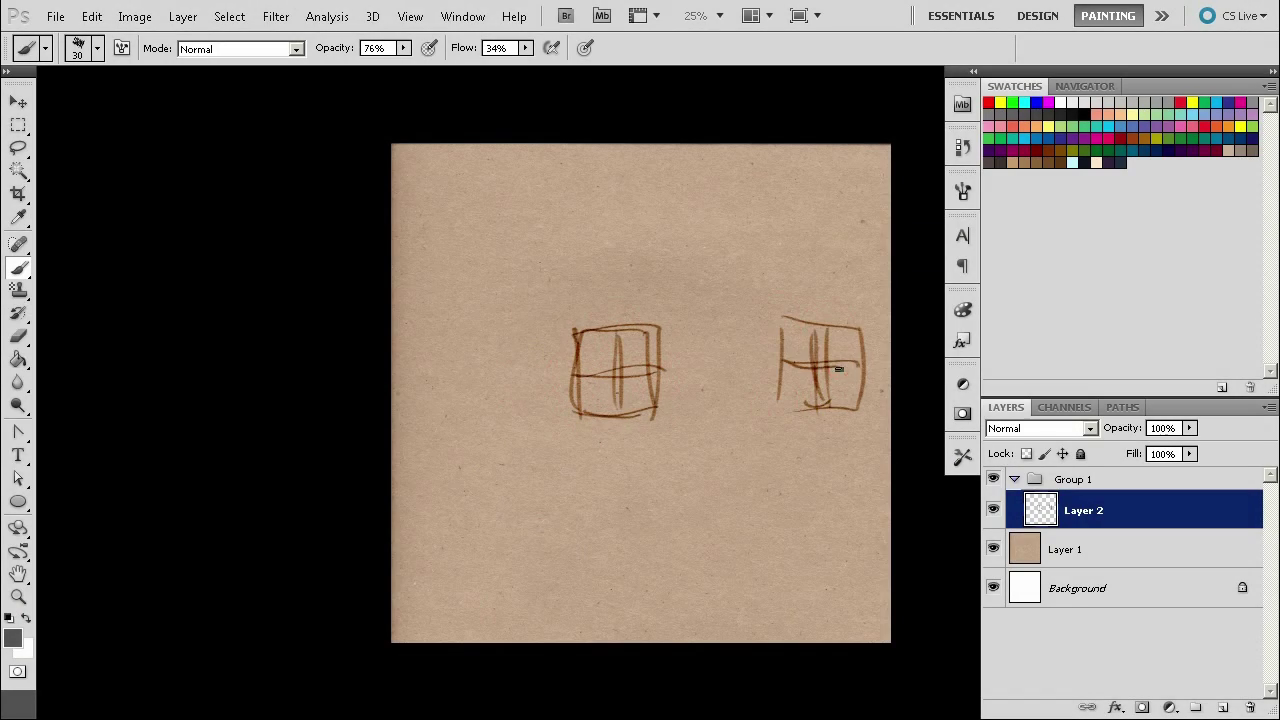
# Step: Draw the house around the windows with side walls, a ground line, a gabled roof, a floor line and two lower windows
pyautogui.moveTo(537, 322); pyautogui.dragTo(536, 620)
pyautogui.moveTo(546, 630); pyautogui.dragTo(756, 626)
pyautogui.moveTo(783, 526); pyautogui.dragTo(709, 526)
pyautogui.moveTo(818, 320); pyautogui.dragTo(803, 636)
pyautogui.moveTo(666, 150); pyautogui.dragTo(823, 317)
pyautogui.moveTo(420, 336); pyautogui.dragTo(632, 145)
pyautogui.moveTo(500, 516); pyautogui.dragTo(566, 608)
pyautogui.moveTo(708, 516)
pyautogui.mouseDown()
pyautogui.moveTo(772, 606)
pyautogui.moveTo(740, 606)
pyautogui.mouseUp()
pyautogui.moveTo(528, 516); pyautogui.dragTo(526, 600)
pyautogui.moveTo(590, 462)
pyautogui.mouseDown()
pyautogui.moveTo(468, 460)
pyautogui.moveTo(818, 464)
pyautogui.mouseUp()
# Step: Sketch a small figure and interior details inside the house's upper-left window
pyautogui.hotkey('ctrl', '+')
pyautogui.hotkey('ctrl', '+')
pyautogui.hotkey('ctrl', '+')
pyautogui.hotkey('ctrl', '+')
pyautogui.click(405, 369)
pyautogui.moveTo(356, 424); pyautogui.dragTo(404, 426)
pyautogui.moveTo(420, 420)
pyautogui.mouseDown()
pyautogui.moveTo(446, 500)
pyautogui.moveTo(440, 552)
pyautogui.mouseUp()
pyautogui.moveTo(472, 498); pyautogui.dragTo(480, 532)
pyautogui.moveTo(372, 430); pyautogui.dragTo(326, 562)
pyautogui.moveTo(508, 333); pyautogui.dragTo(572, 253)
pyautogui.hotkey('ctrl', '-')
pyautogui.hotkey('ctrl', '-')
pyautogui.hotkey('ctrl', '-')
pyautogui.hotkey('ctrl', '-')
# Step: Select Group 1 together with Layer 2
pyautogui.keyDown('shift'); pyautogui.click(1075, 482); pyautogui.keyUp('shift')
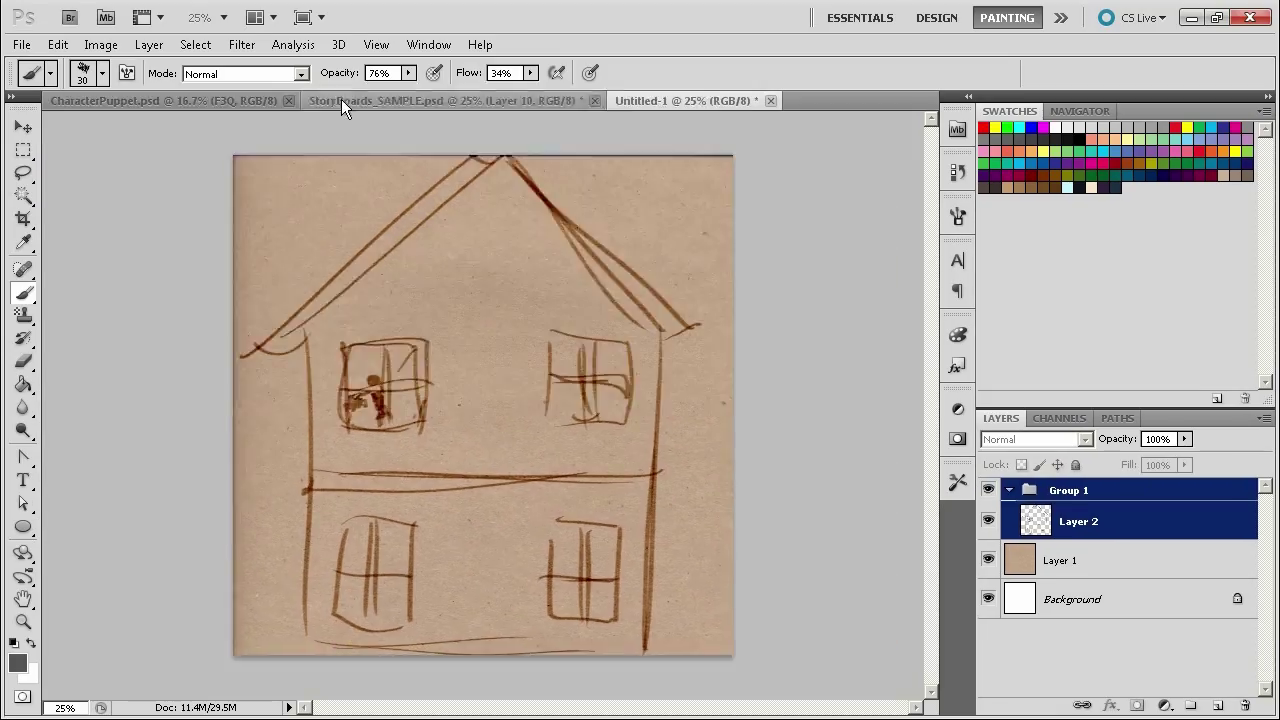